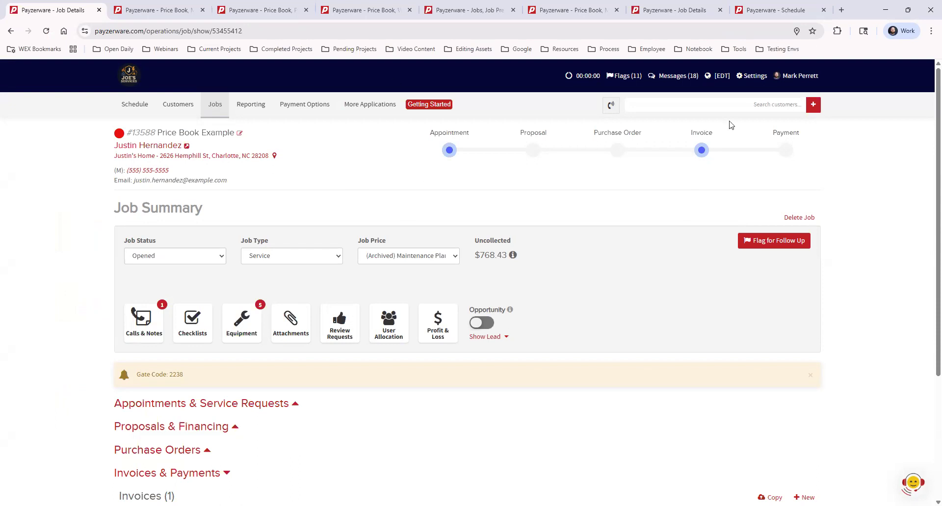
# Step: Search the customer records by the customer's first name and dismiss the suggestions
pyautogui.click(745, 105)
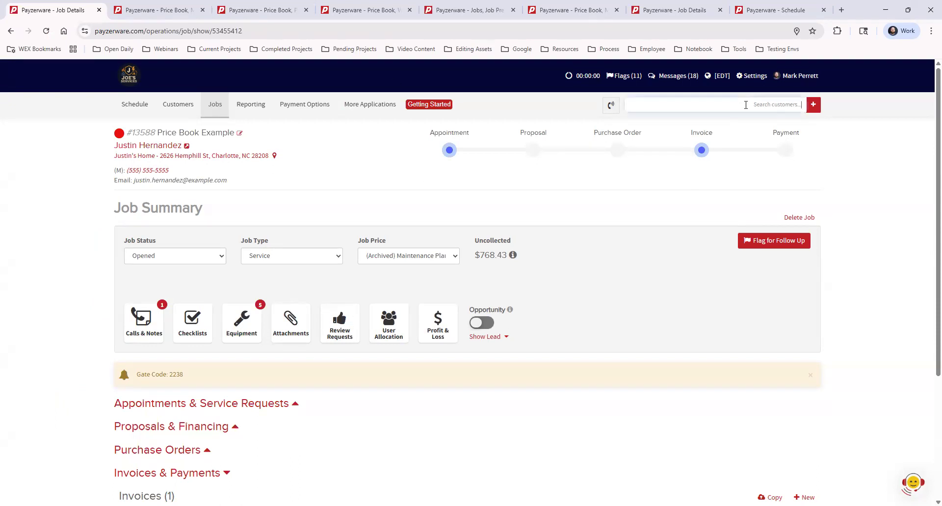
pyautogui.write('Justin')
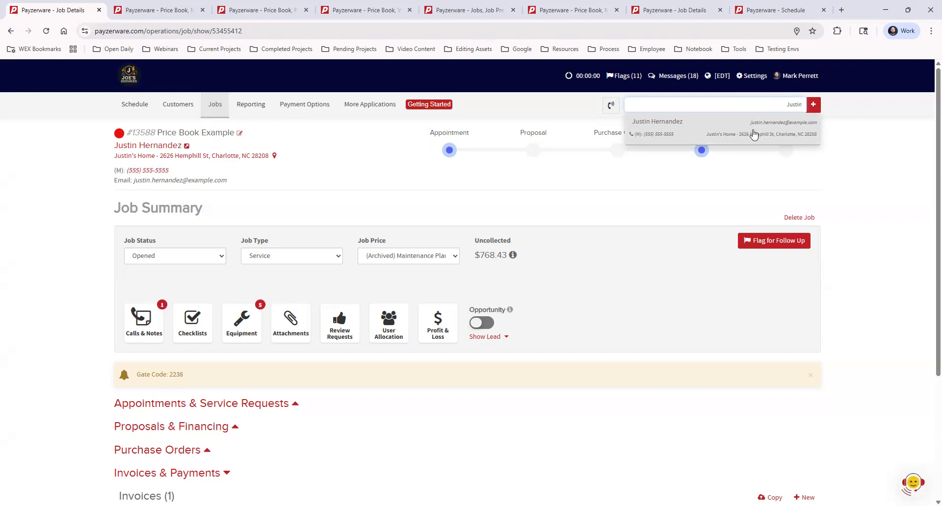
pyautogui.click(641, 184)
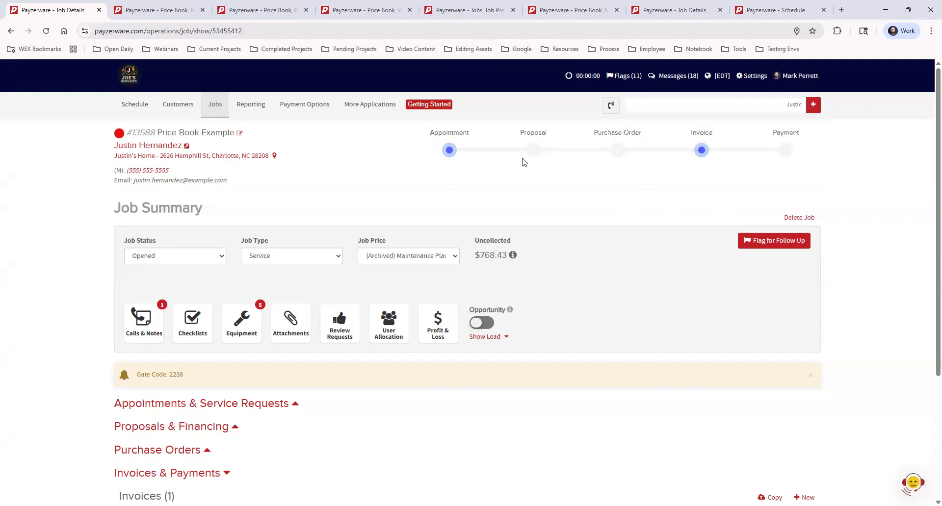
# Step: Open the draft invoice of the Price Book Example job and start adding an item to it
pyautogui.scroll(-4, 523, 161)
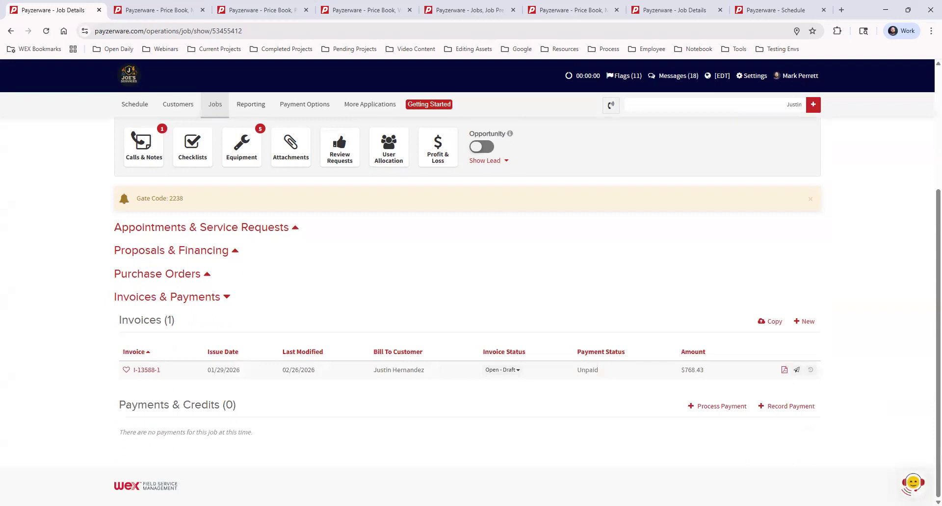
pyautogui.click(147, 370)
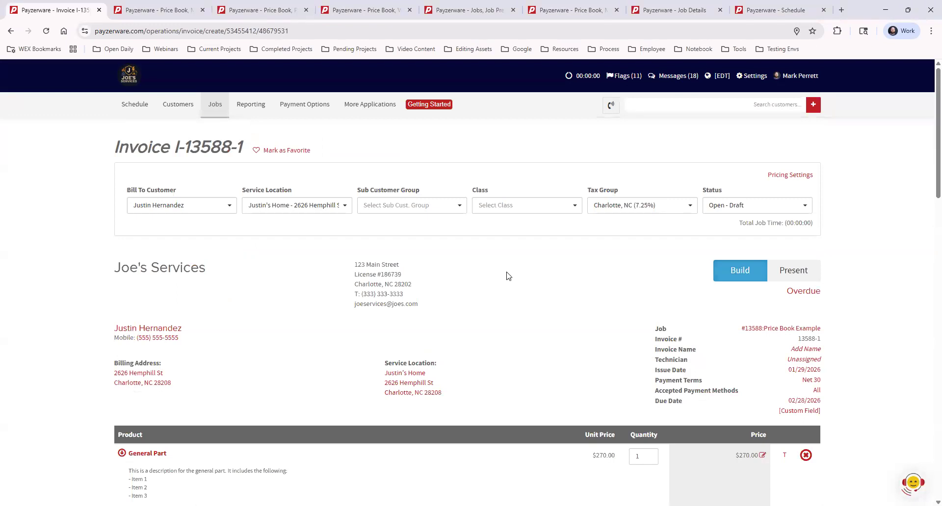
pyautogui.scroll(-4, 508, 276)
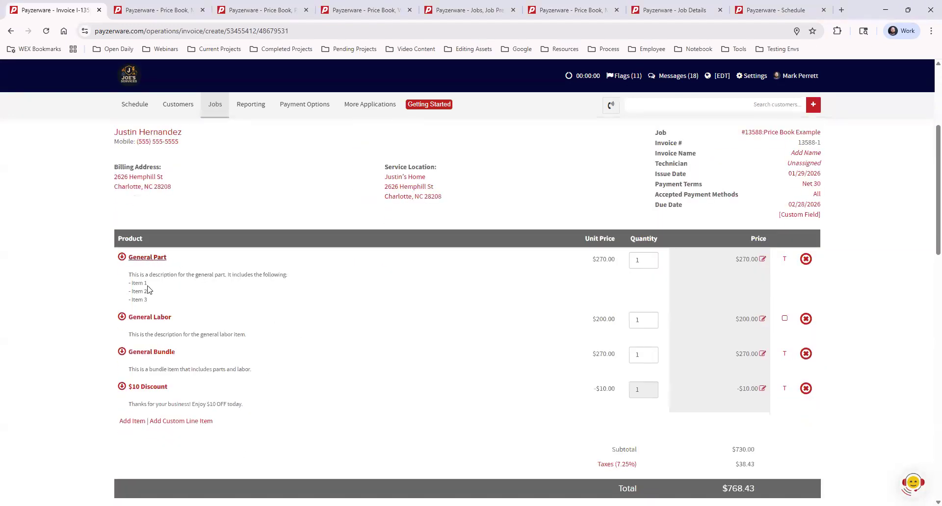
pyautogui.click(125, 423)
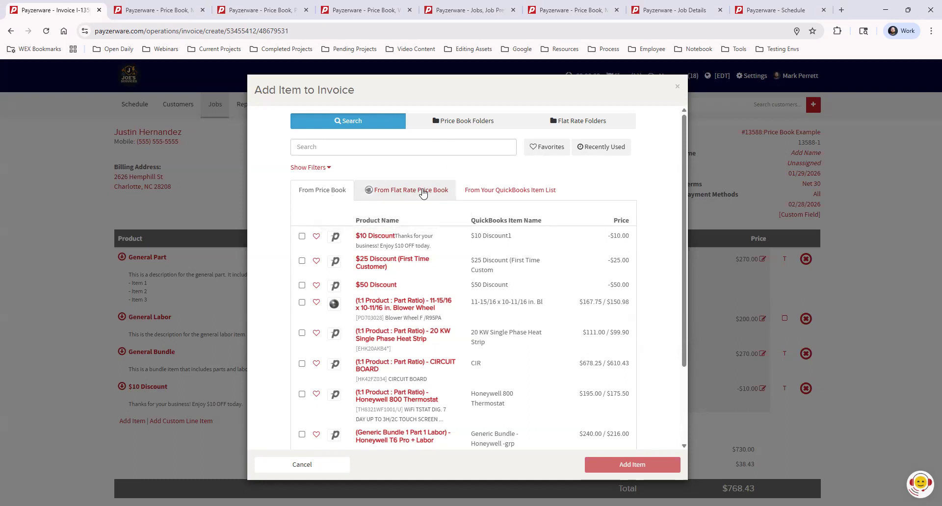
# Step: View the item lists from the flat rate price book and QuickBooks, and return to the regular price book list
pyautogui.click(423, 192)
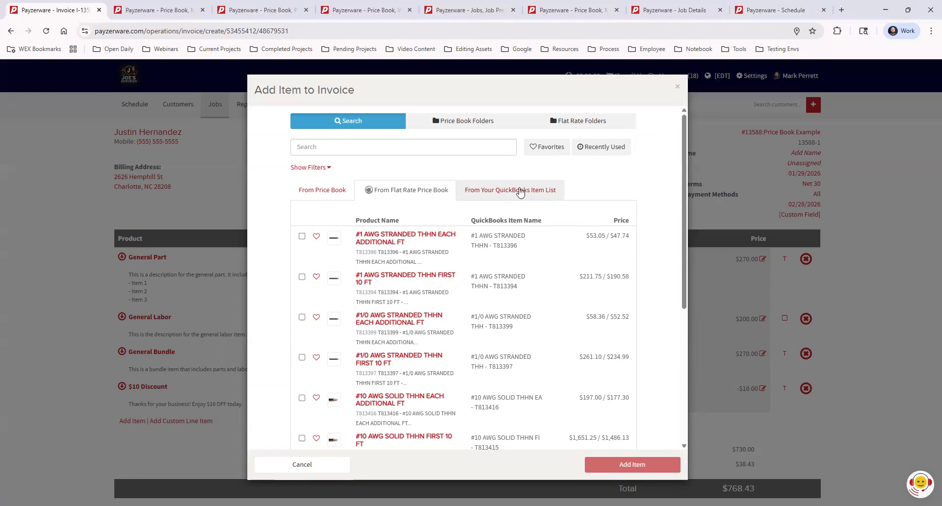
pyautogui.click(520, 192)
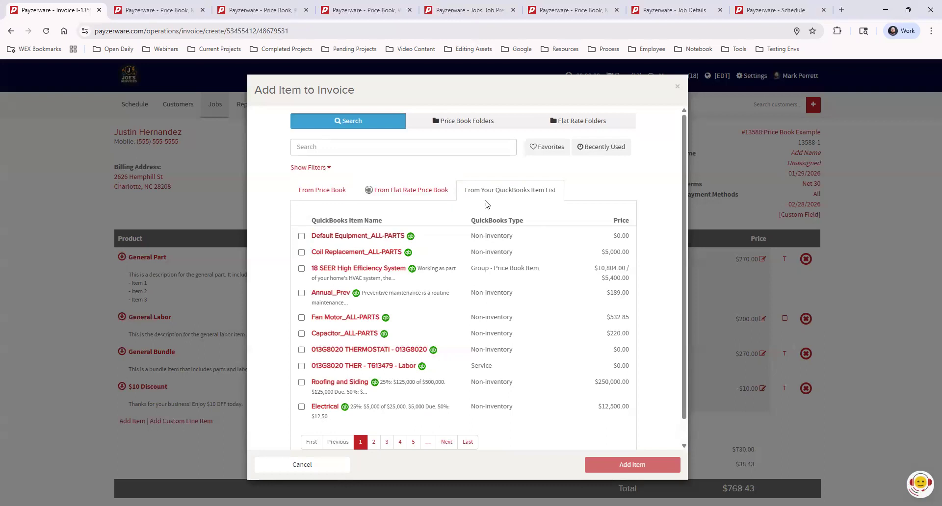
pyautogui.click(400, 192)
pyautogui.click(318, 192)
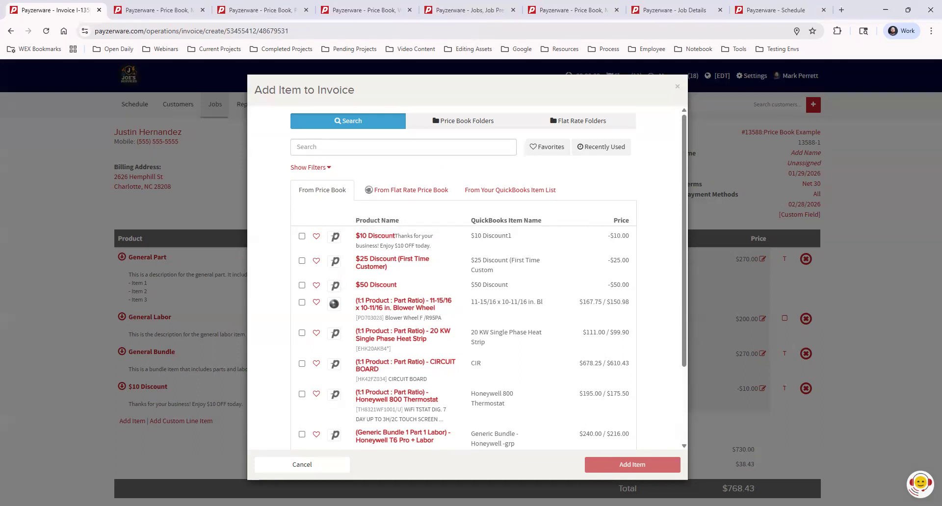
# Step: Switch to the My Price Book Categories page and view the Price Book entry under More Applications
pyautogui.click(164, 10)
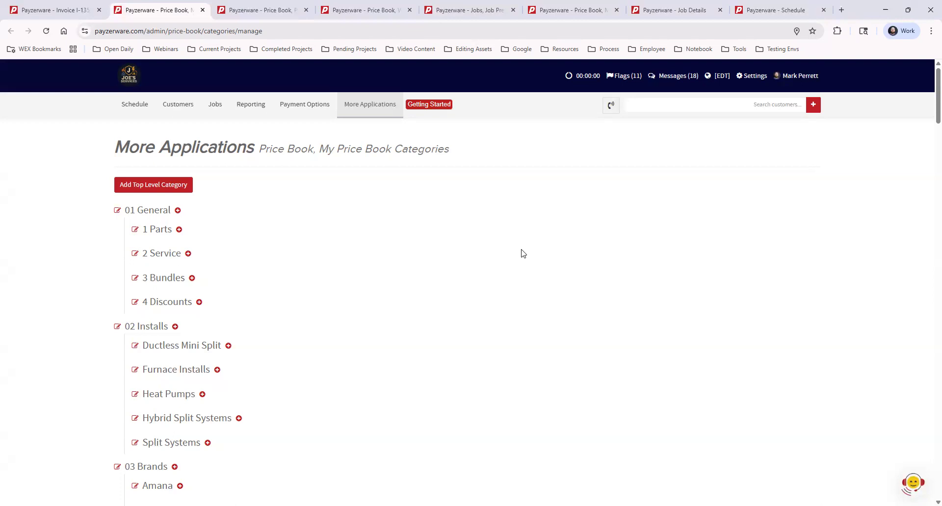
pyautogui.click(353, 107)
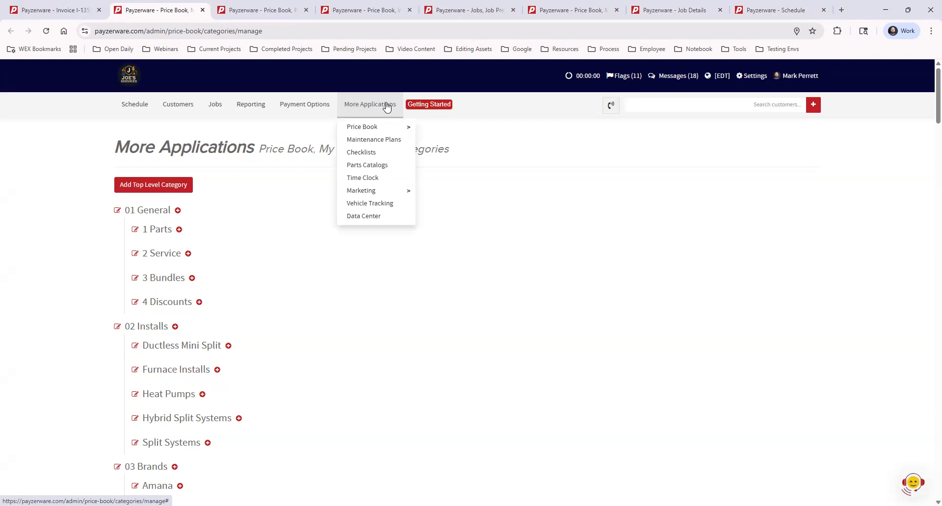
pyautogui.moveTo(386, 129)
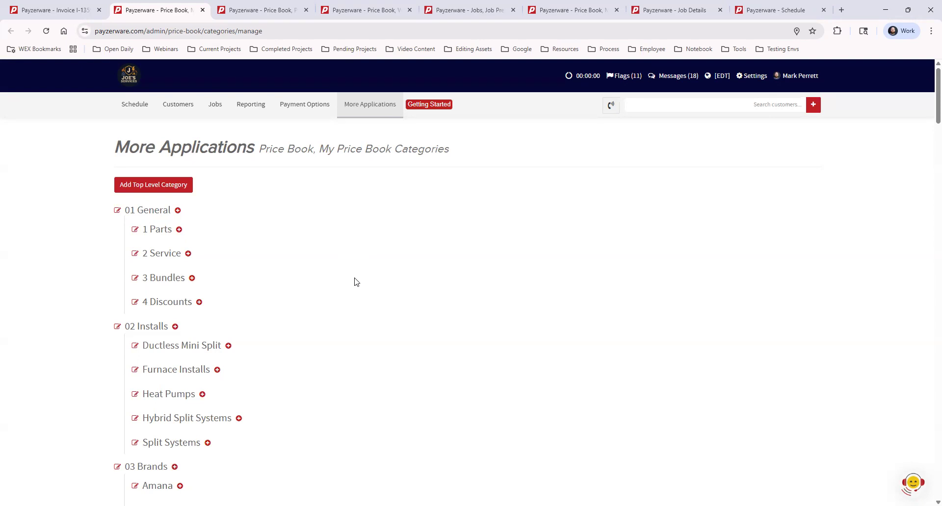
pyautogui.click(139, 189)
pyautogui.click(172, 184)
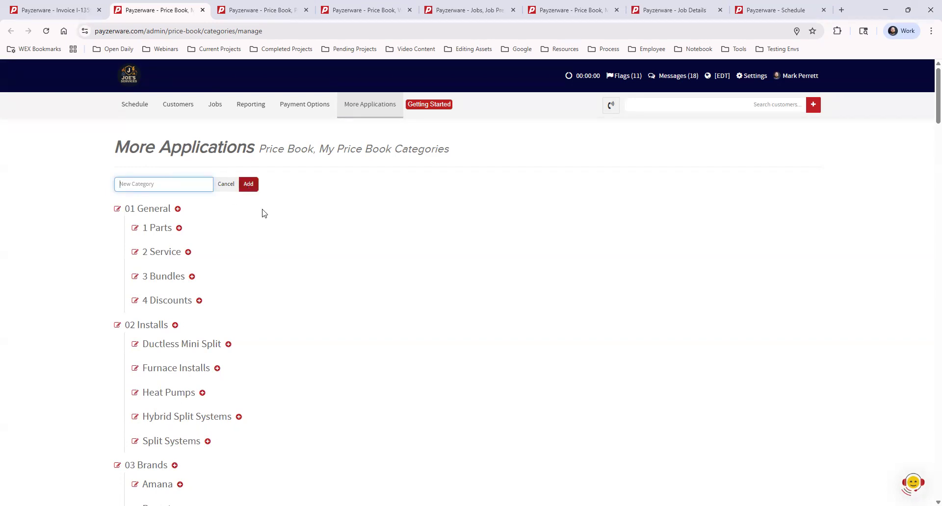
pyautogui.click(225, 184)
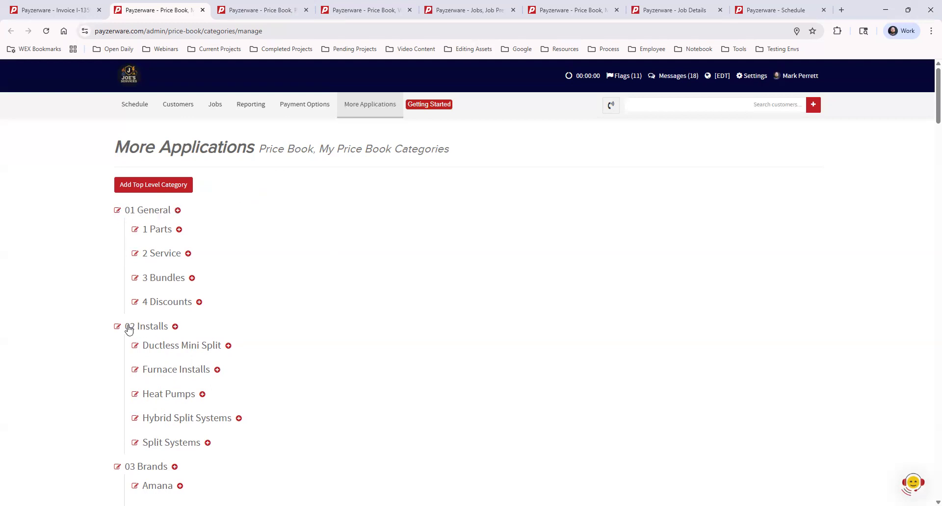
# Step: Examine the price book's category hierarchy, including the General, Installs, Brands and Maintenance categories and their subcategories
pyautogui.scroll(-2, 333, 325)
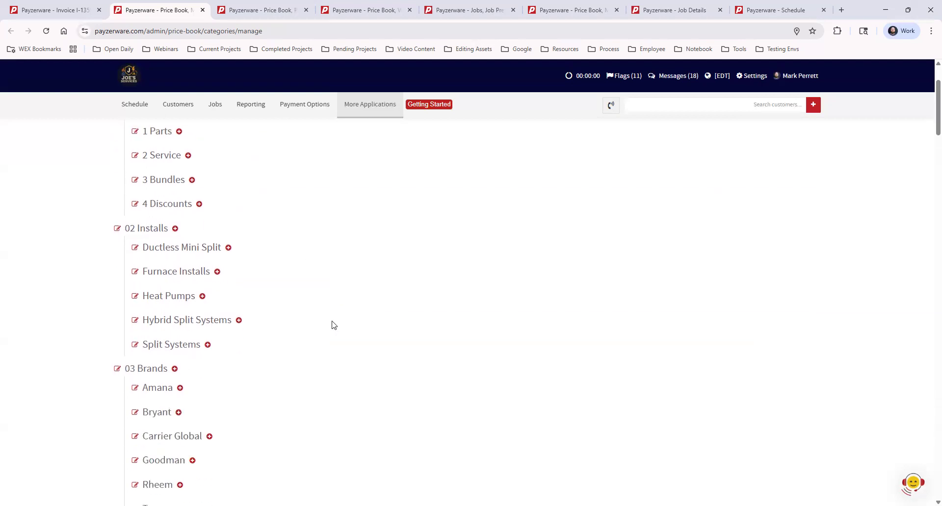
pyautogui.scroll(-1, 332, 324)
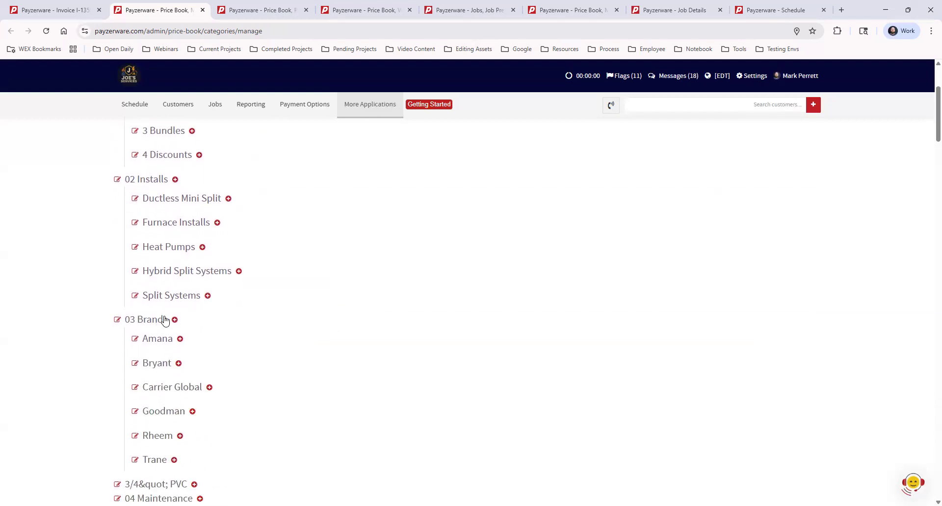
pyautogui.scroll(-3, 325, 330)
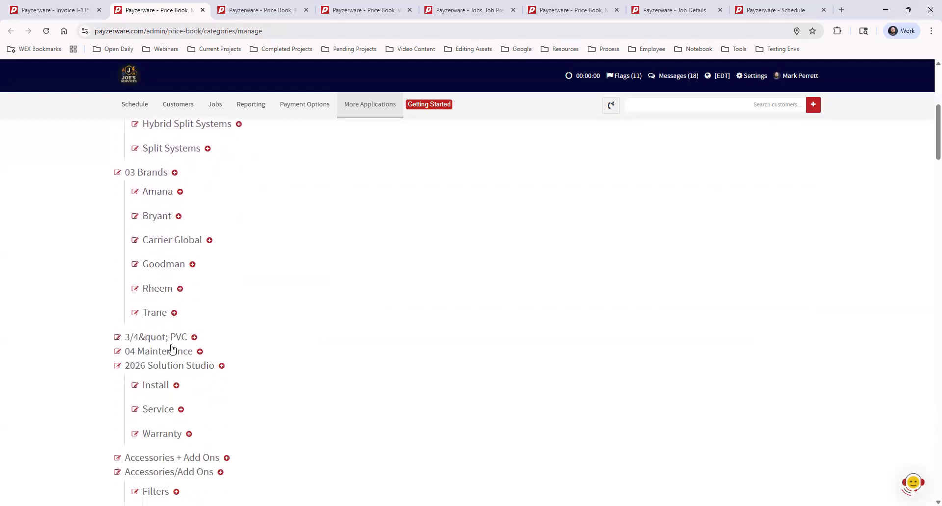
pyautogui.scroll(6, 314, 358)
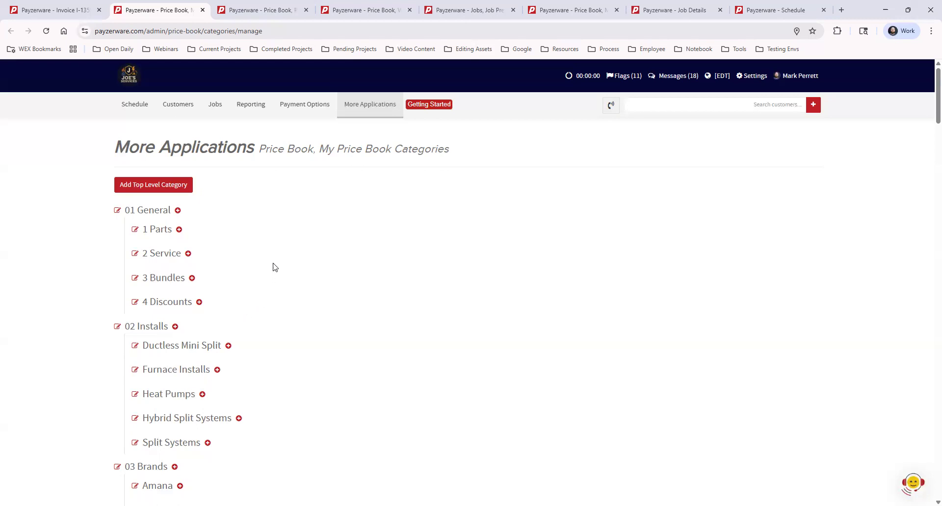
pyautogui.scroll(-1, 268, 244)
pyautogui.scroll(-5, 295, 260)
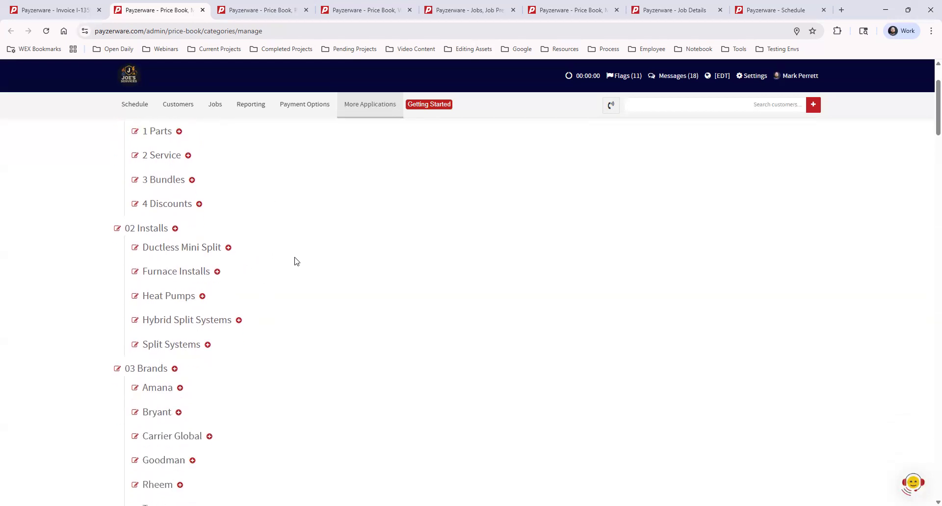
pyautogui.scroll(-3, 299, 300)
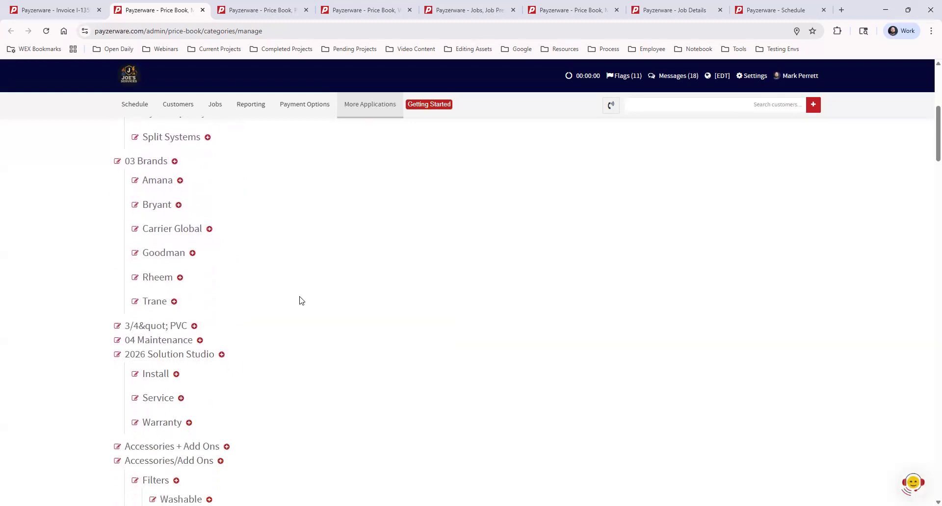
pyautogui.scroll(6, 291, 326)
pyautogui.scroll(2, 289, 335)
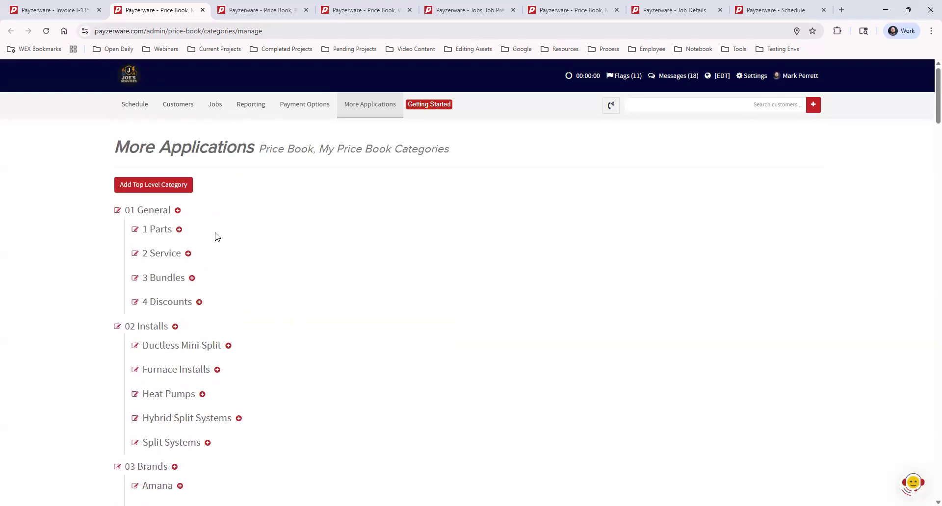
pyautogui.click(178, 211)
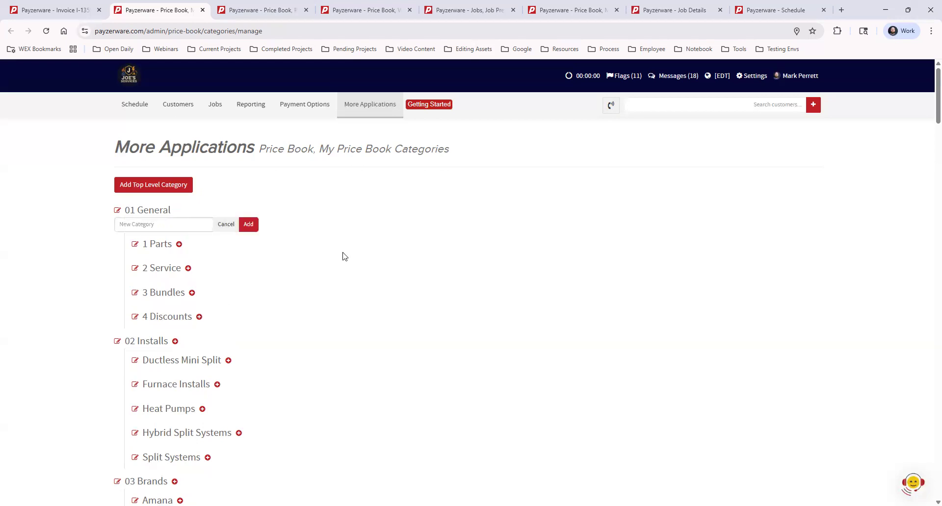
pyautogui.click(144, 224)
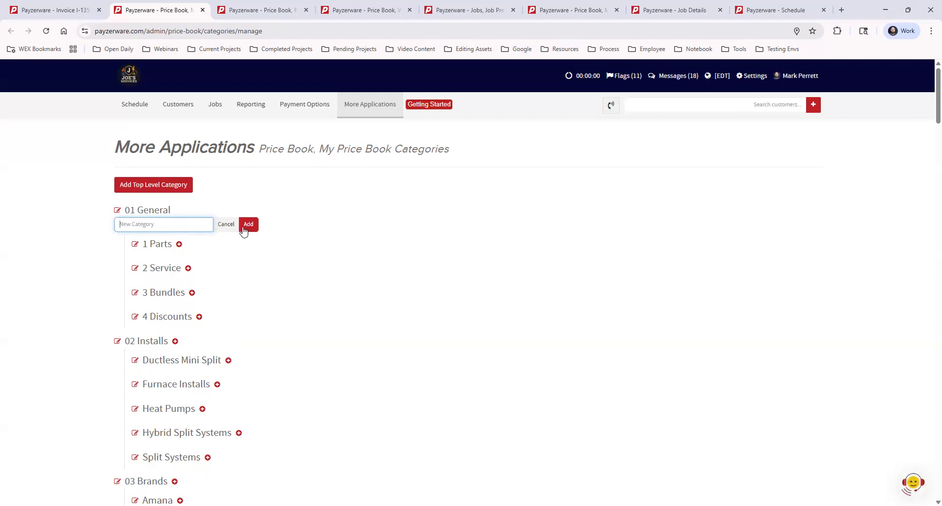
pyautogui.click(226, 226)
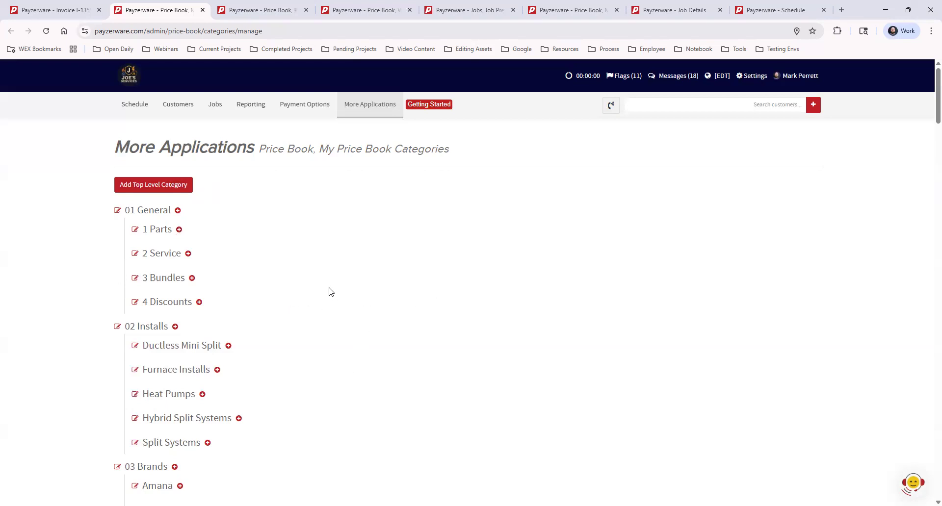
pyautogui.scroll(-1, 149, 446)
pyautogui.scroll(-4, 149, 446)
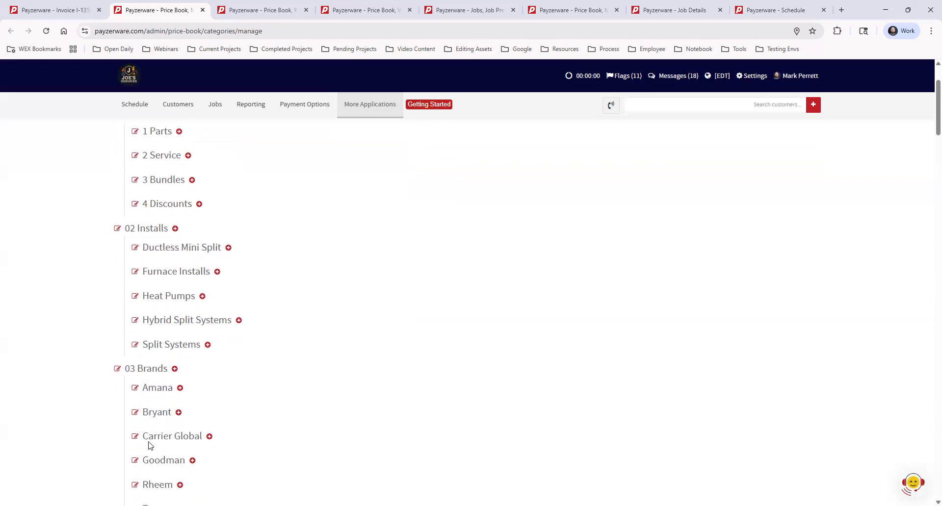
pyautogui.scroll(4, 152, 443)
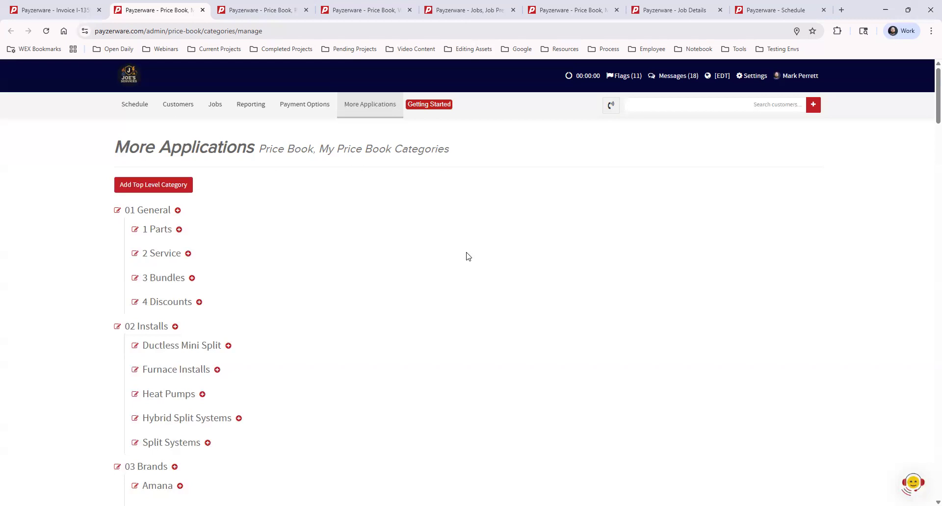
# Step: Switch to the price book's Pricing Defaults page and view the Price Book entry under More Applications
pyautogui.click(262, 9)
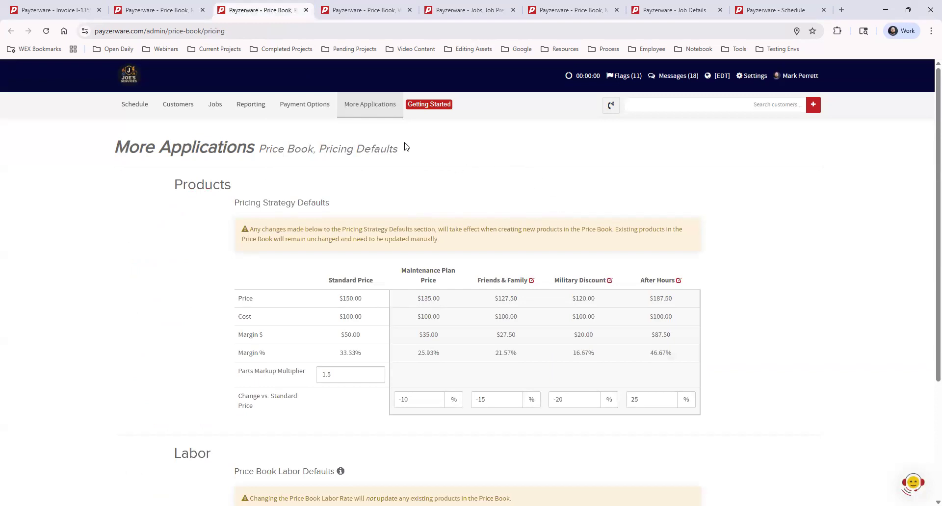
pyautogui.click(368, 111)
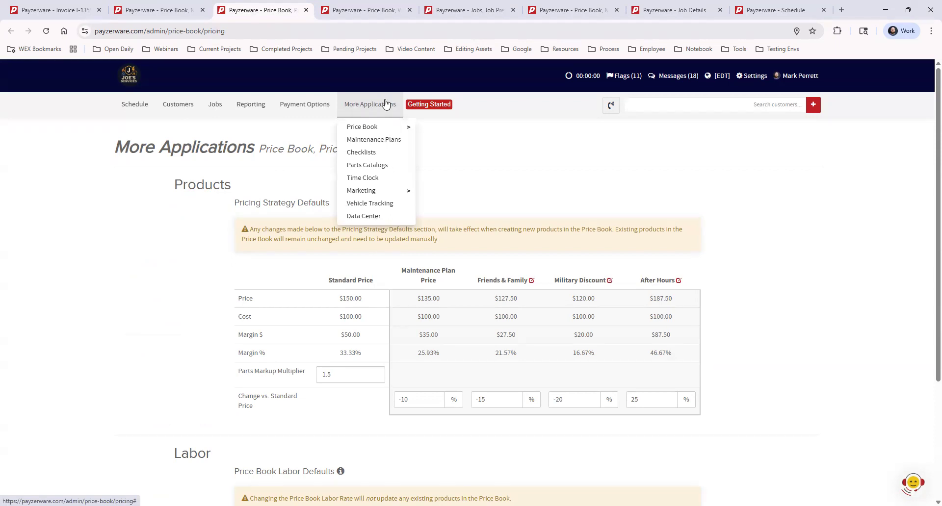
pyautogui.moveTo(382, 127)
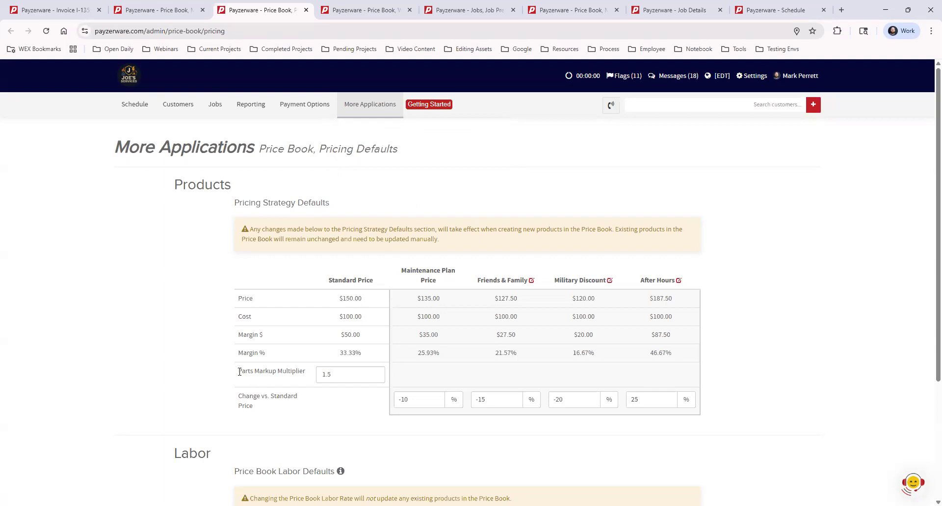
# Step: Review the parts markup multiplier, the standard price and cost, and the hourly labor cost and rate defaults
pyautogui.moveTo(238, 372); pyautogui.dragTo(306, 374)
pyautogui.click(318, 408)
pyautogui.moveTo(362, 317); pyautogui.dragTo(337, 319)
pyautogui.moveTo(368, 300); pyautogui.dragTo(330, 301)
pyautogui.click(324, 317)
pyautogui.scroll(-3, 338, 350)
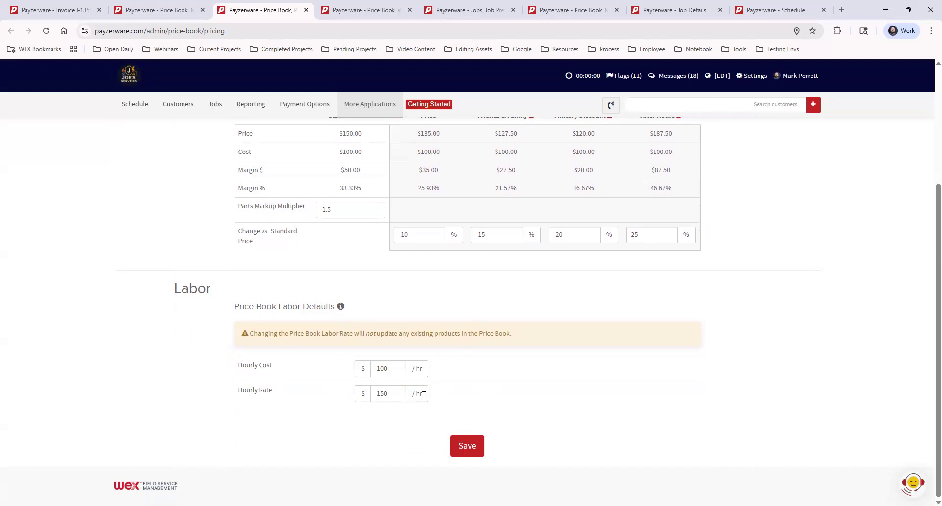
pyautogui.scroll(3, 459, 368)
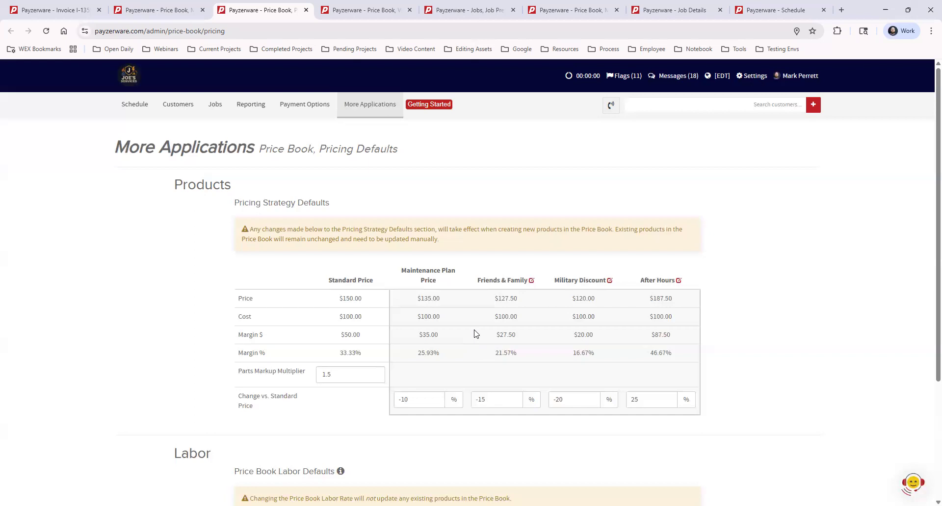
# Step: Open the name of the Friends & Family price level for editing and leave the name field
pyautogui.click(532, 281)
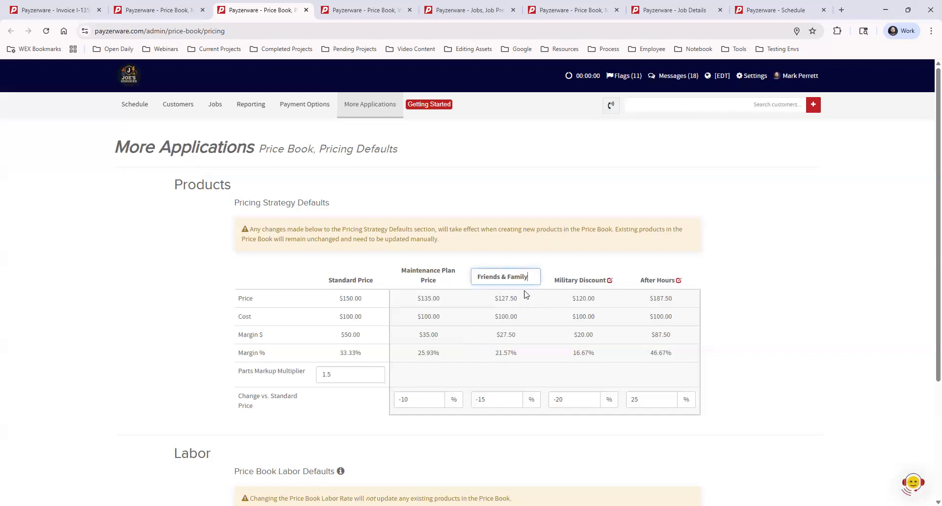
pyautogui.click(766, 251)
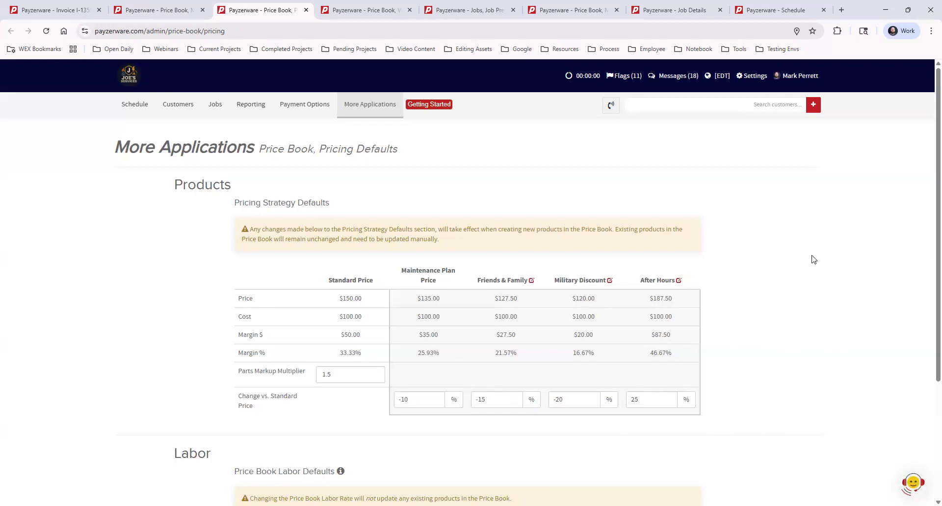
pyautogui.scroll(-3, 811, 270)
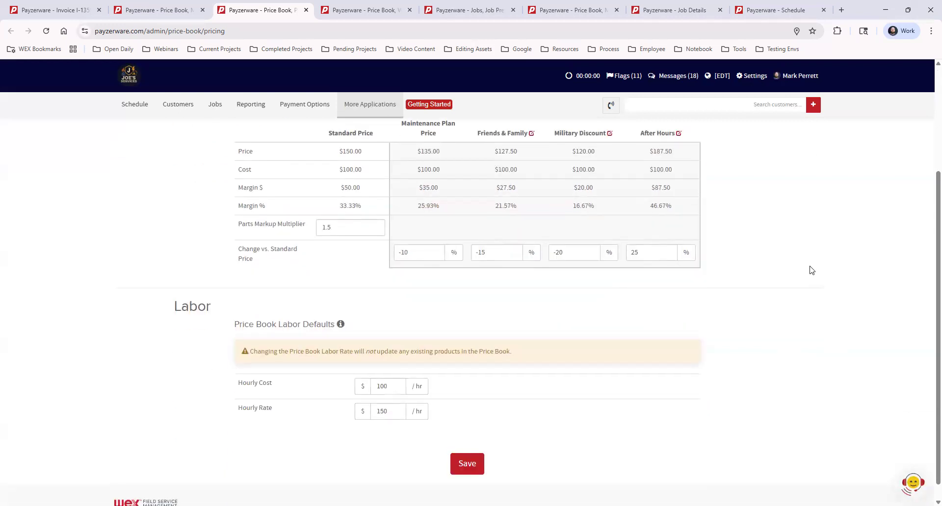
# Step: Review the notice on existing products and set the parts markup multiplier in the pricing strategy defaults to 1.7
pyautogui.scroll(3, 811, 270)
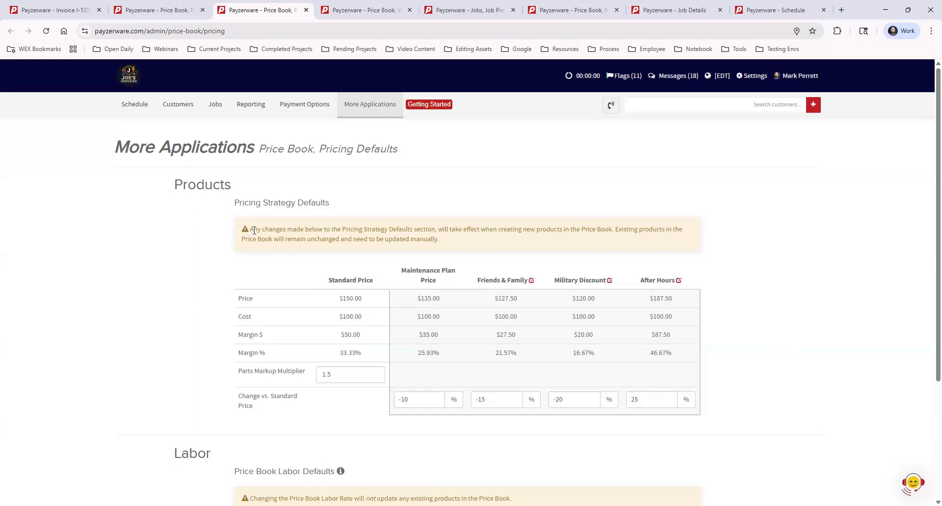
pyautogui.moveTo(248, 230); pyautogui.dragTo(448, 244)
pyautogui.doubleClick(340, 372)
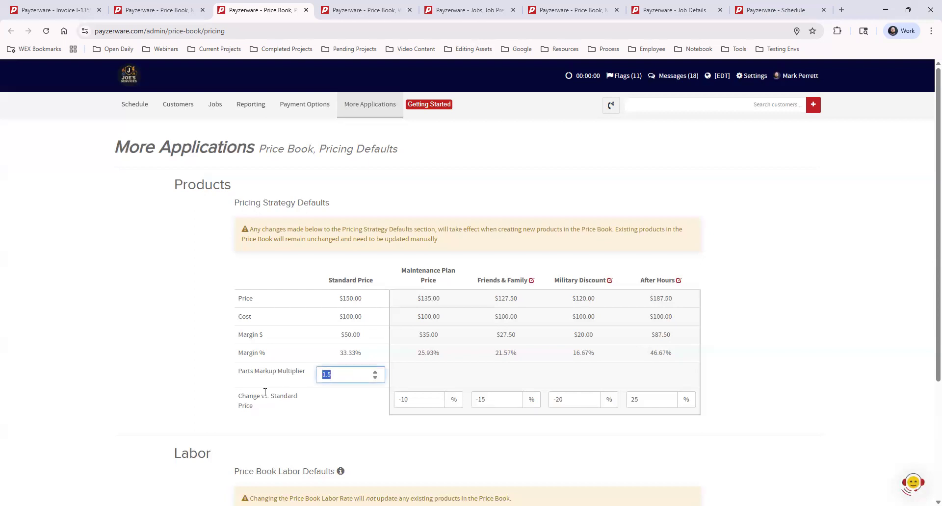
pyautogui.write('1.53')
pyautogui.press('BackSpace')
pyautogui.press('BackSpace')
pyautogui.write('63')
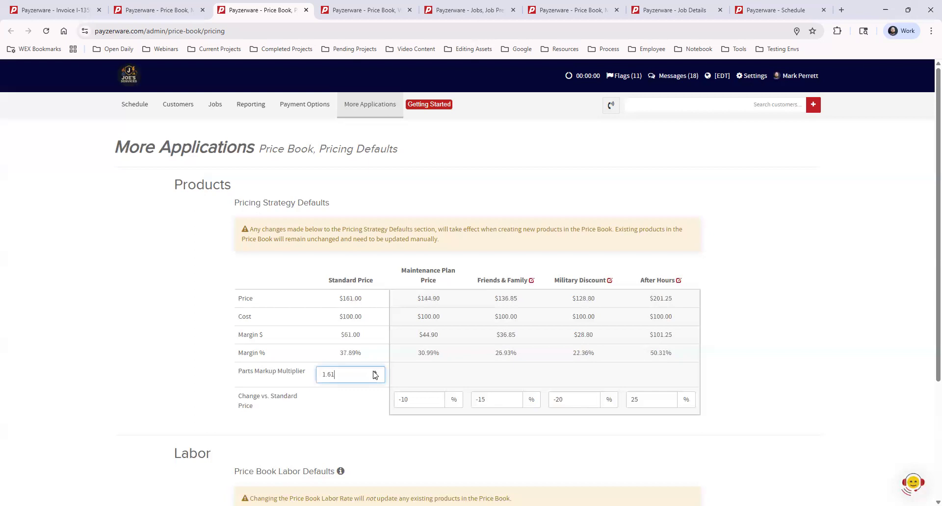
pyautogui.press('BackSpace')
pyautogui.press('BackSpace')
pyautogui.write('7')
pyautogui.scroll(-3, 353, 432)
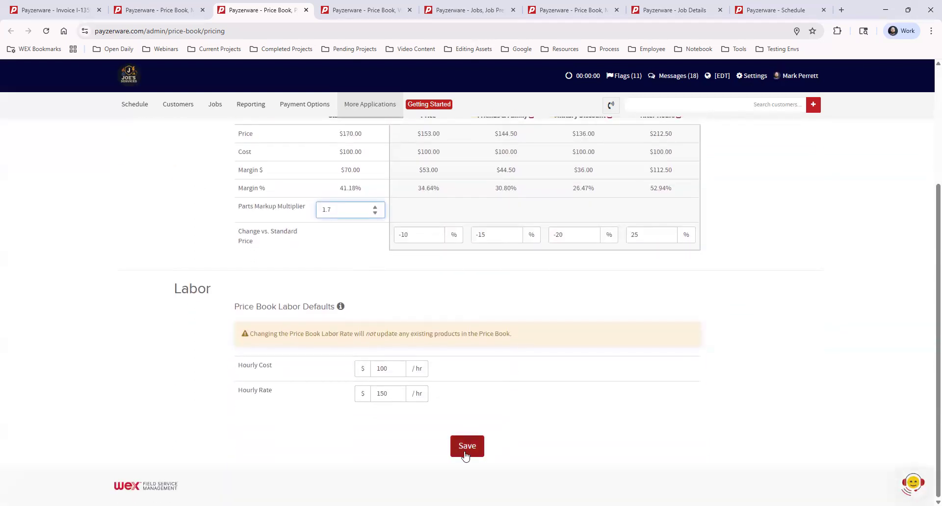
pyautogui.scroll(3, 466, 452)
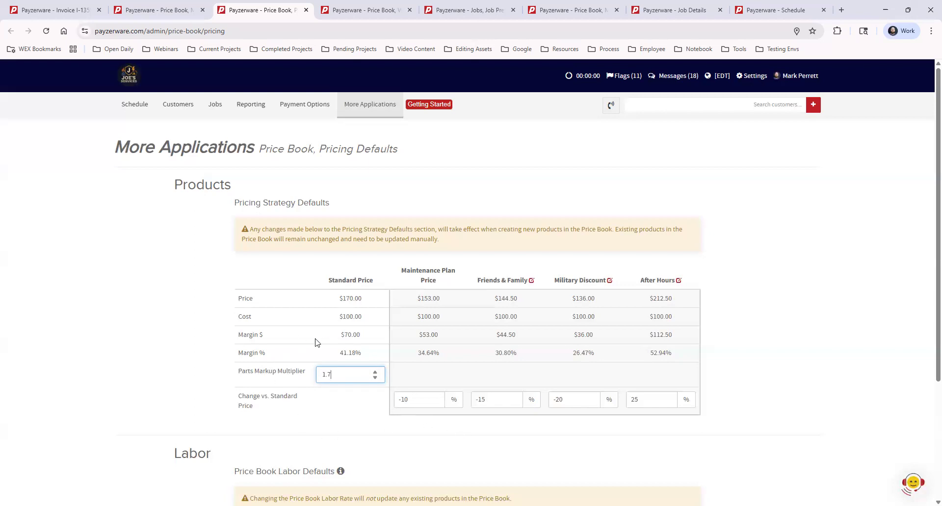
pyautogui.click(345, 414)
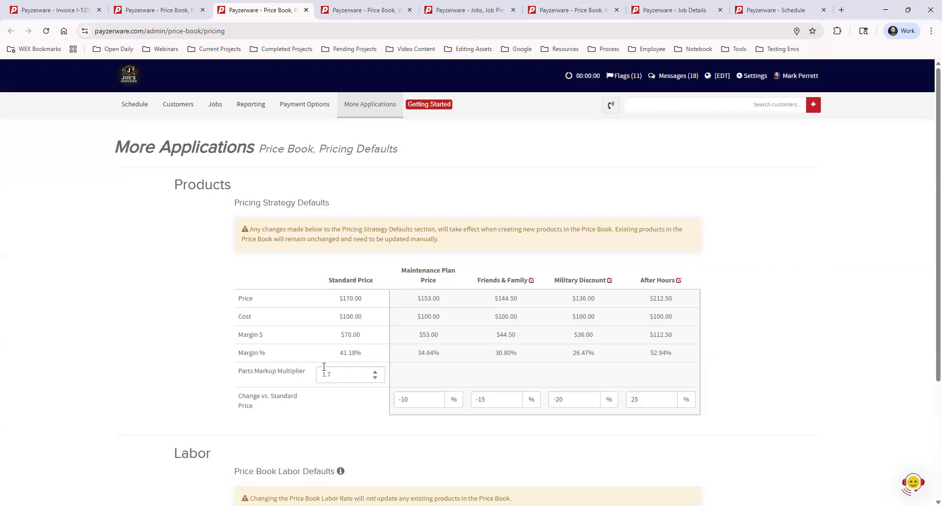
# Step: View the contact and help options in the support widget and close it
pyautogui.click(912, 484)
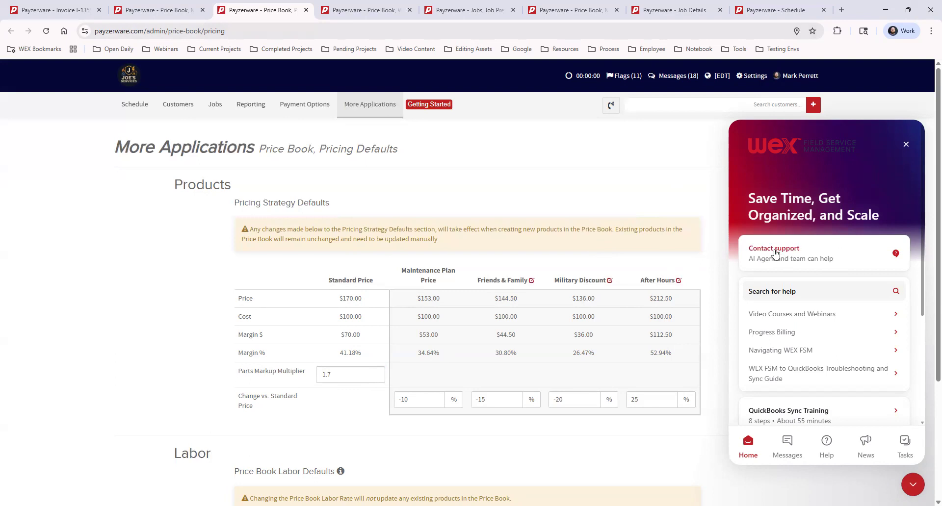
pyautogui.click(906, 145)
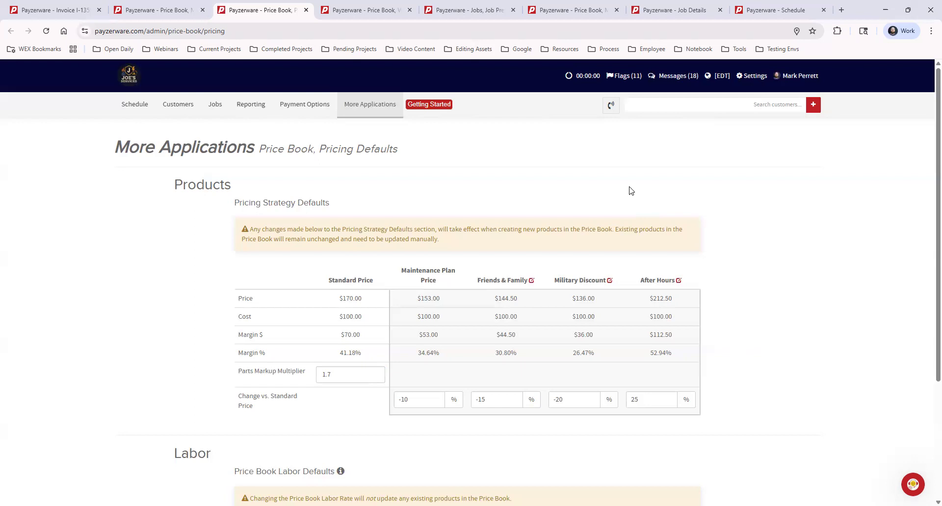
# Step: Switch to the price book's Warranties page and view the Price Book entry under More Applications
pyautogui.click(363, 10)
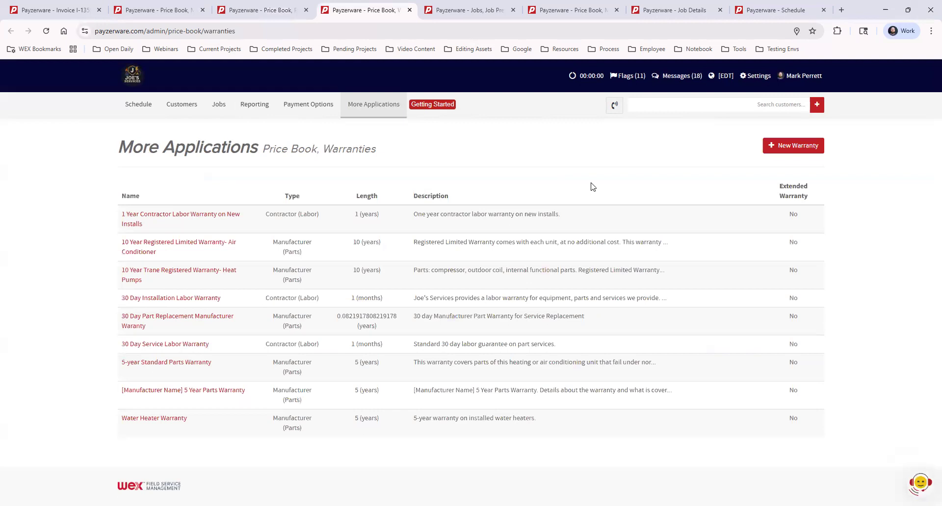
pyautogui.moveTo(373, 109)
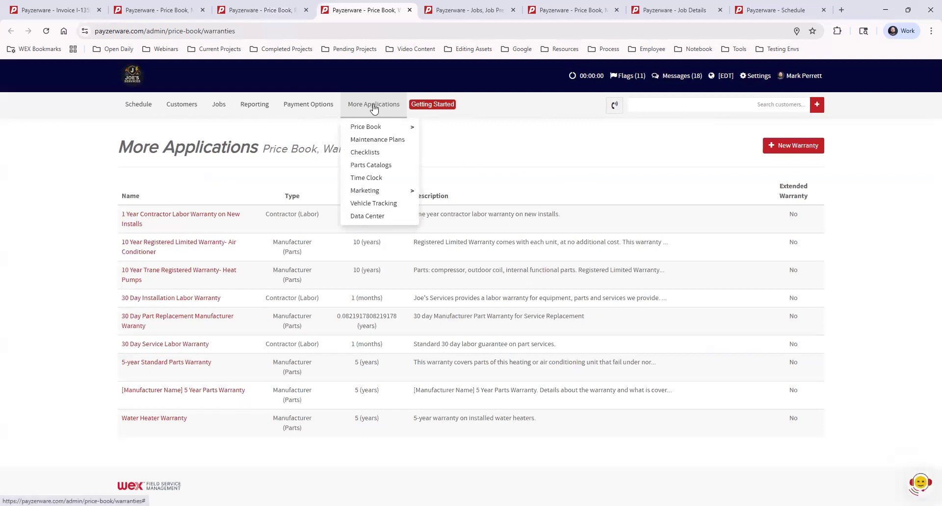
pyautogui.moveTo(381, 127)
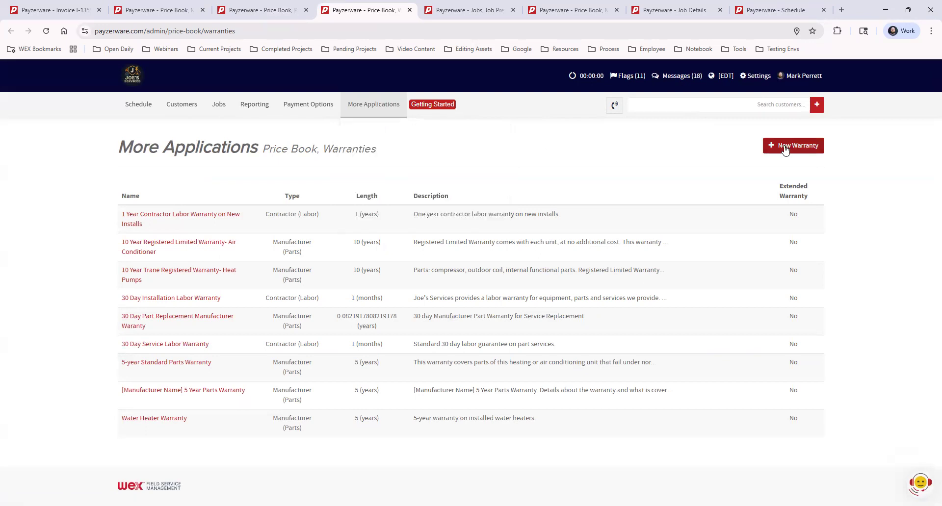
# Step: Review the new warranty form's type options and its name, length and description fields, and close it without saving
pyautogui.click(785, 147)
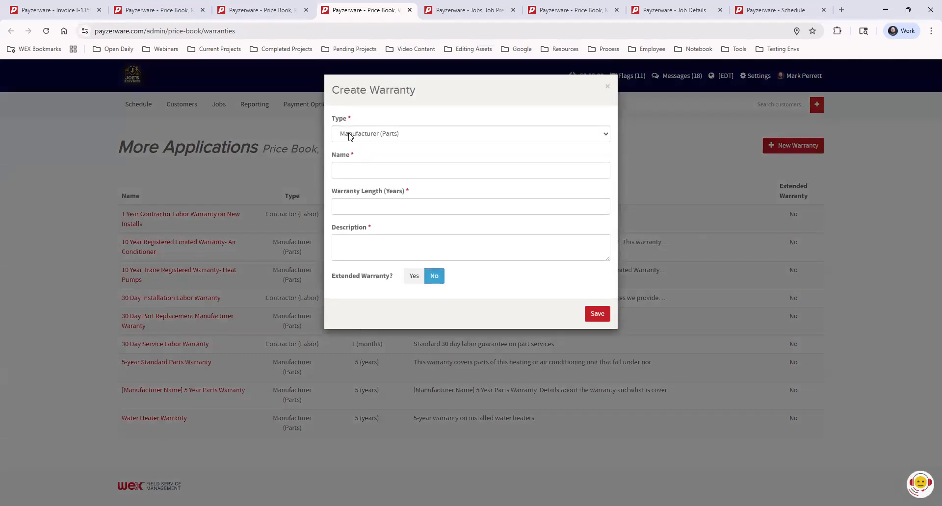
pyautogui.click(428, 136)
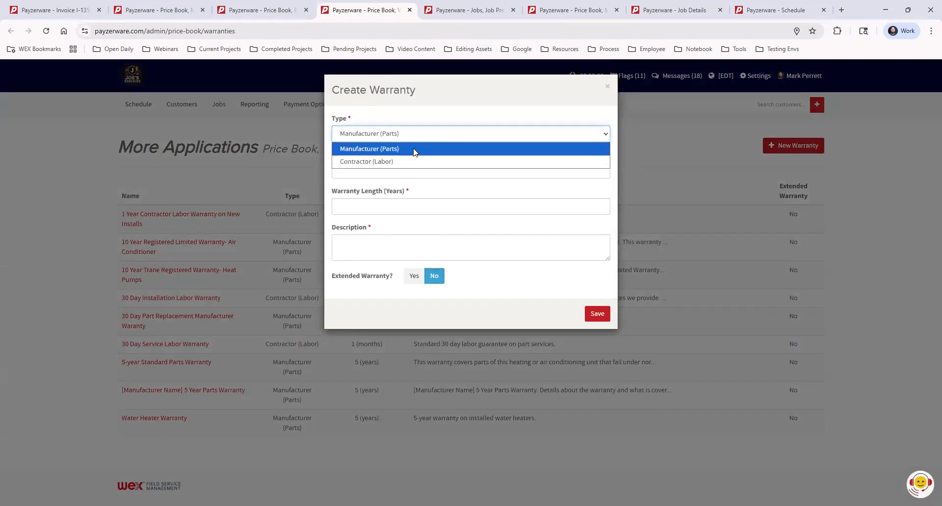
pyautogui.click(443, 109)
pyautogui.click(412, 171)
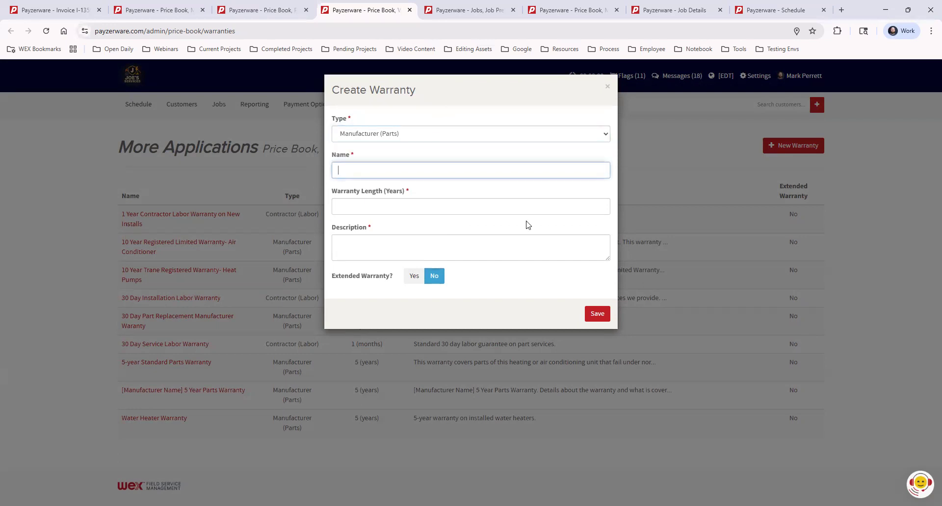
pyautogui.click(435, 208)
pyautogui.click(373, 253)
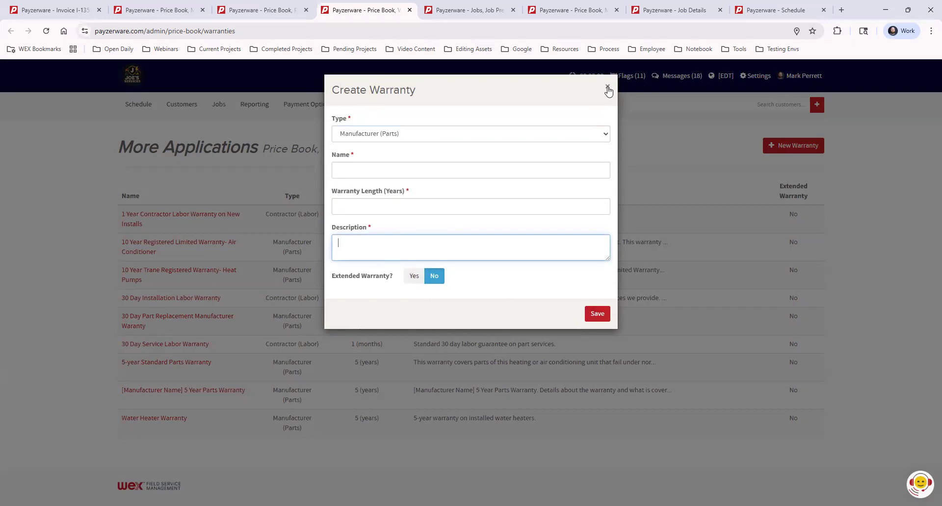
pyautogui.click(608, 88)
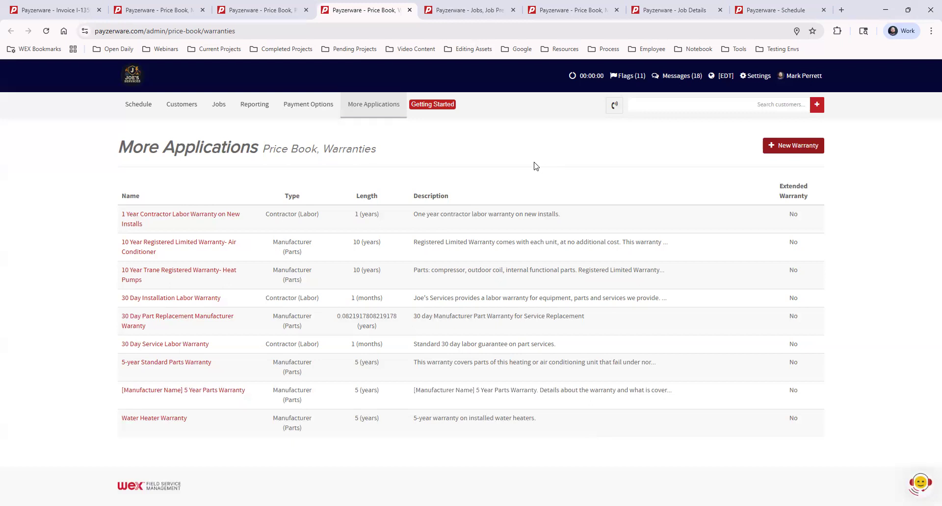
# Step: Switch to the Job Preferences page and view the Jobs entry in the settings
pyautogui.click(468, 11)
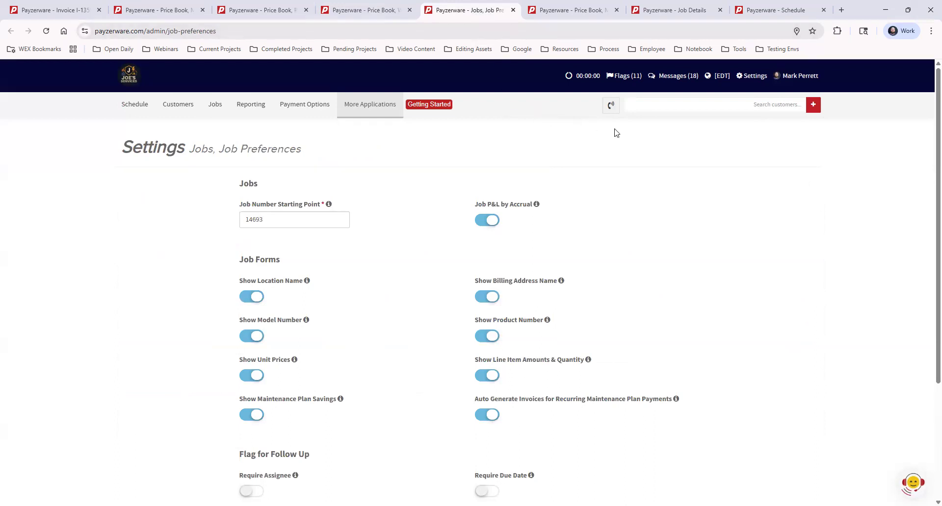
pyautogui.click(753, 80)
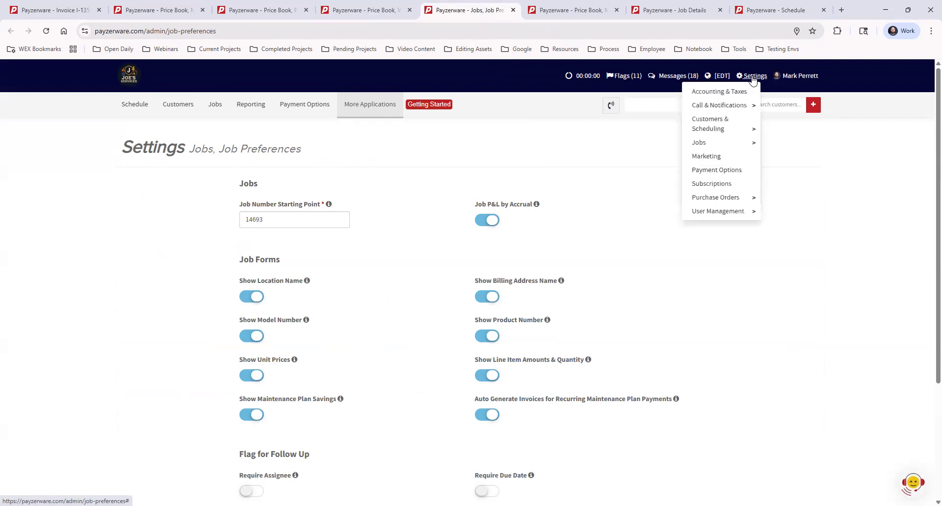
pyautogui.moveTo(722, 144)
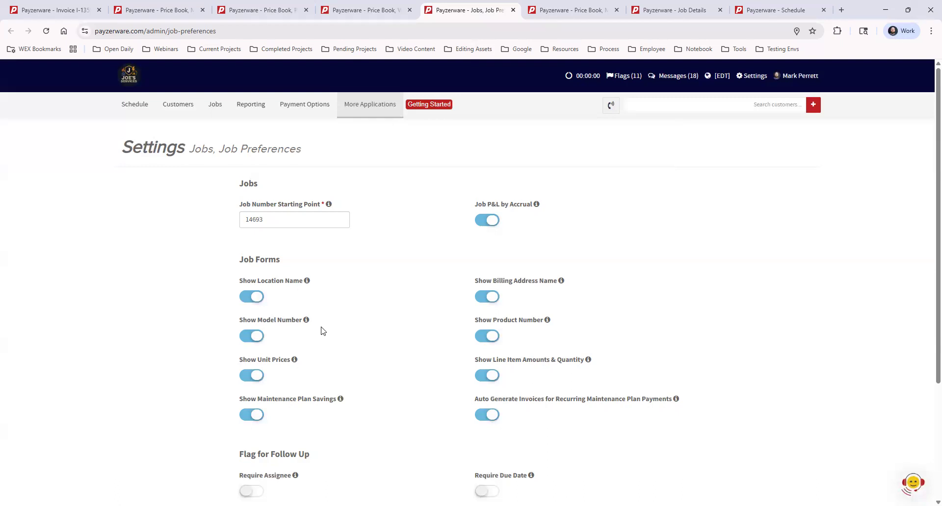
# Step: Turn off Show Model Number, Show Product Number, Show Unit Prices and Show Line Item Amounts & Quantity for job forms and save the preferences
pyautogui.click(258, 338)
pyautogui.scroll(-3, 512, 342)
pyautogui.click(466, 434)
pyautogui.click(489, 336)
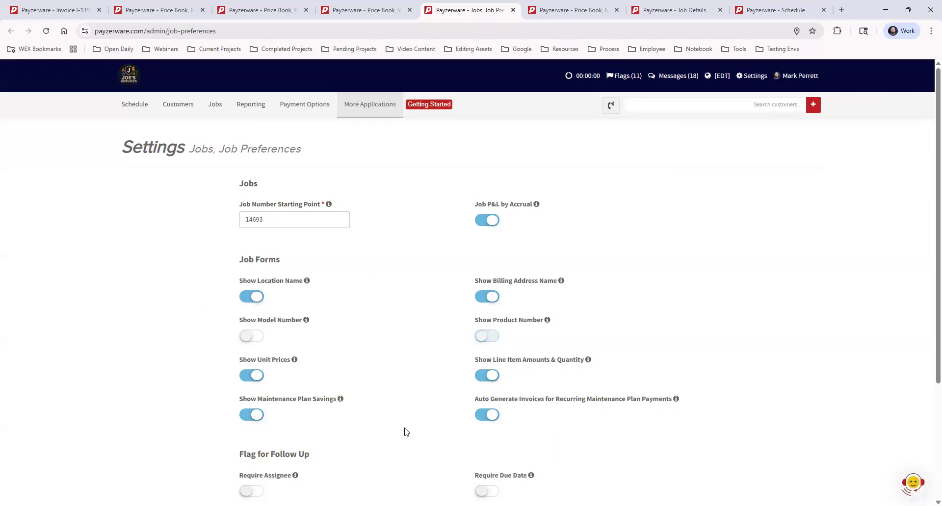
pyautogui.click(253, 376)
pyautogui.click(490, 376)
pyautogui.scroll(-3, 770, 394)
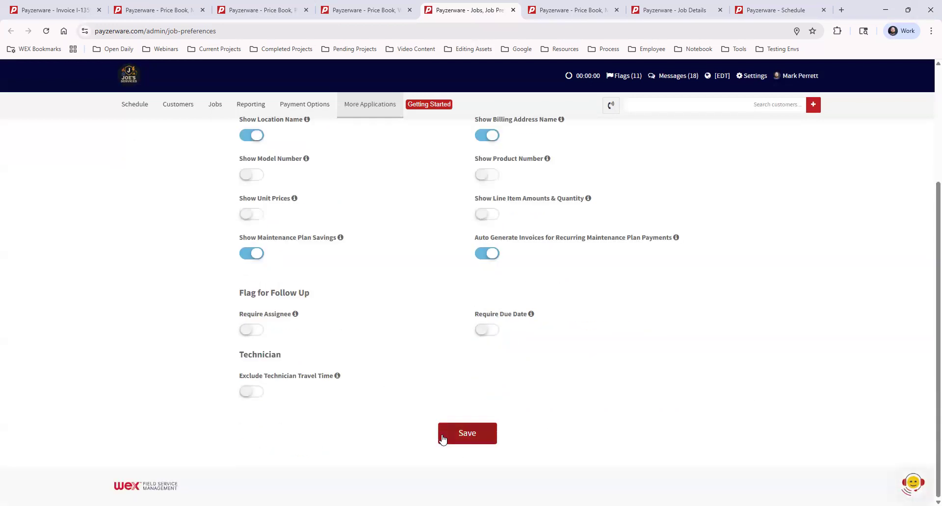
pyautogui.click(465, 433)
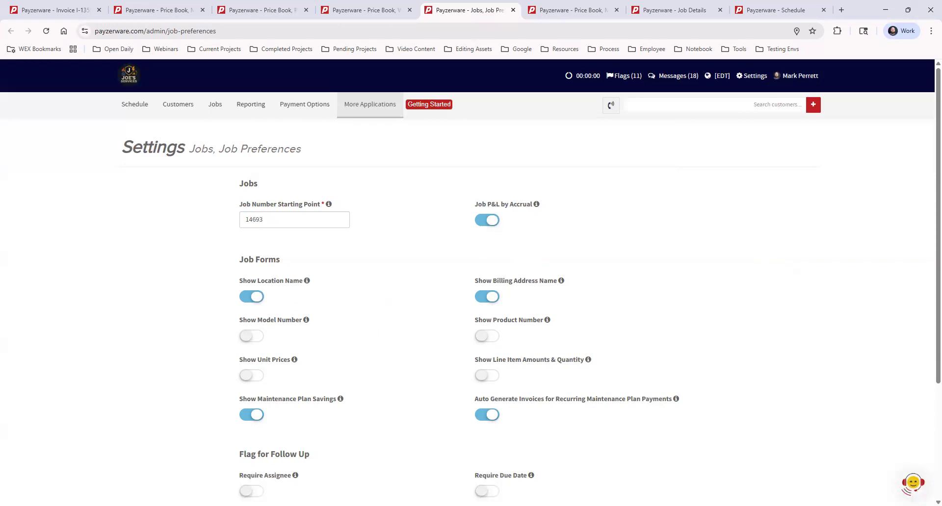
# Step: Revisit the price book's category, pricing defaults and warranties pages, ending on Job Preferences
pyautogui.click(171, 10)
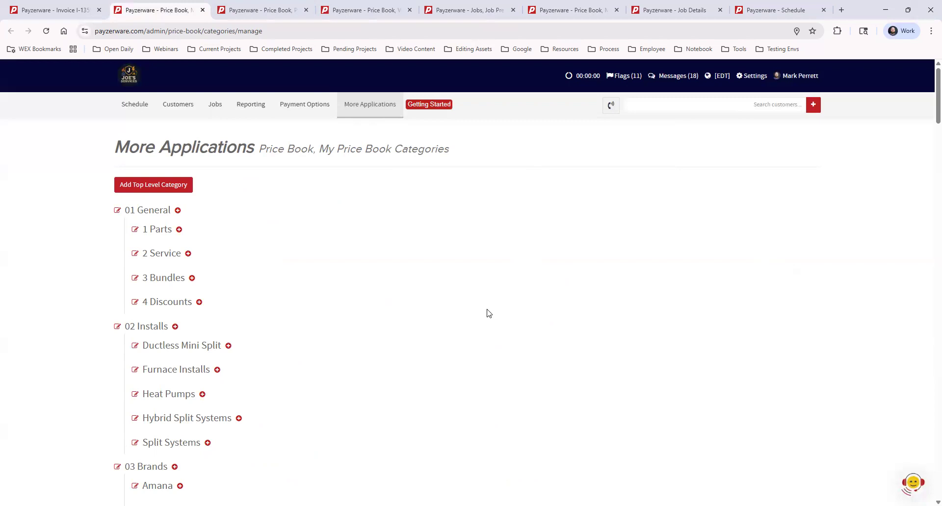
pyautogui.click(253, 10)
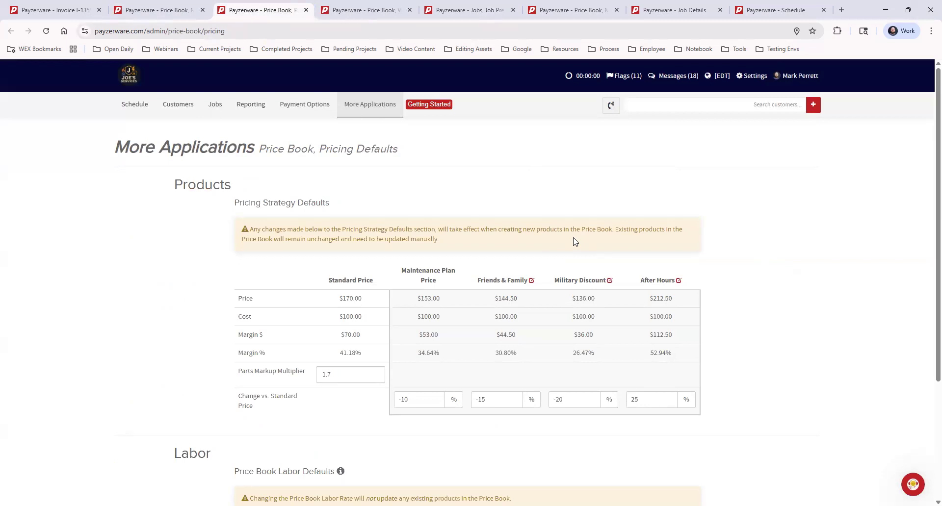
pyautogui.hotkey('ctrl', 'Tab')
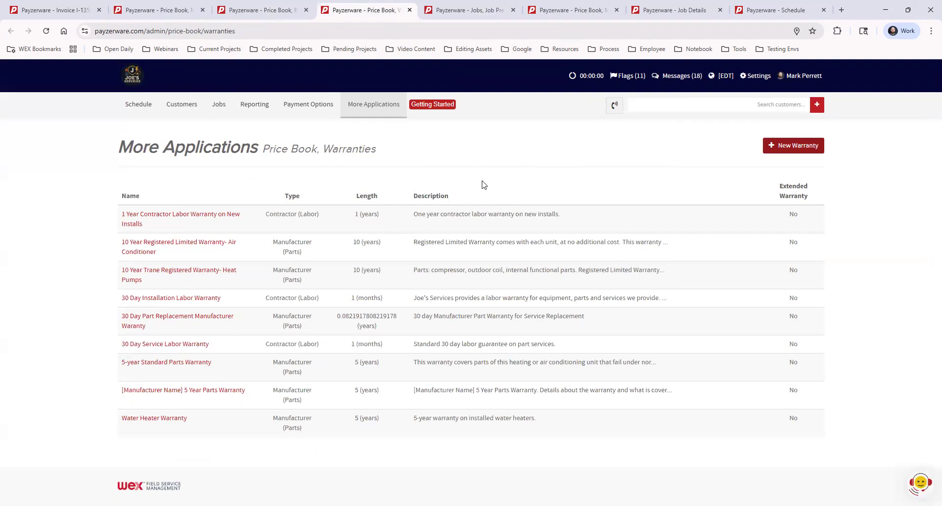
pyautogui.click(472, 11)
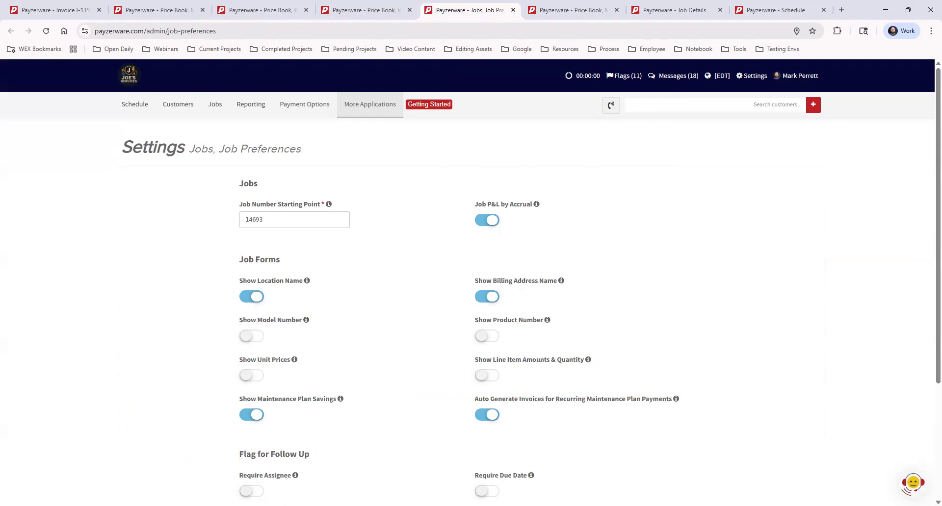
# Step: Switch to the My Price Book page and review its product categories and the Price Book entry under More Applications
pyautogui.click(558, 13)
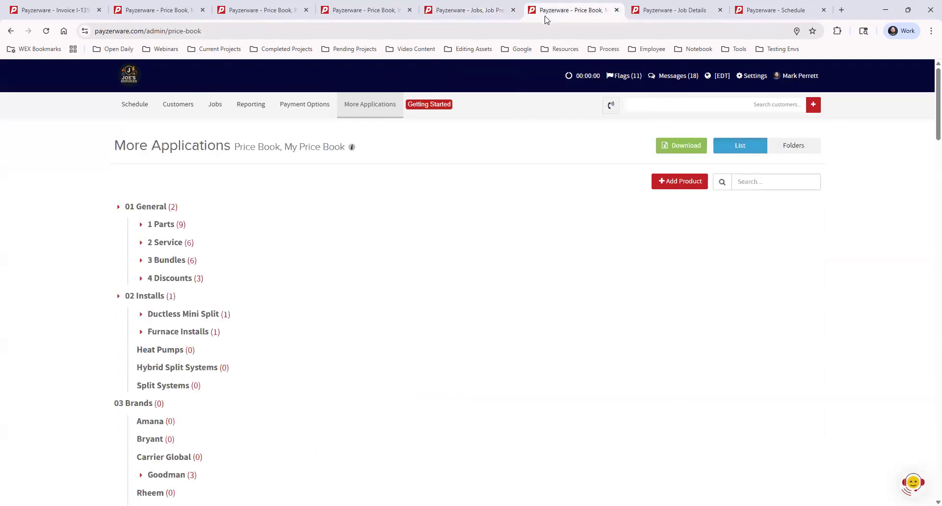
pyautogui.click(382, 105)
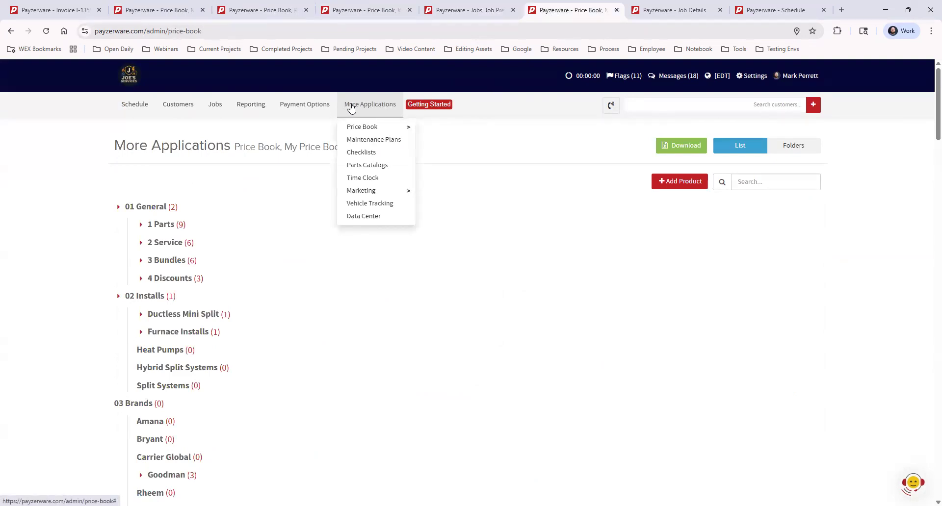
pyautogui.moveTo(388, 130)
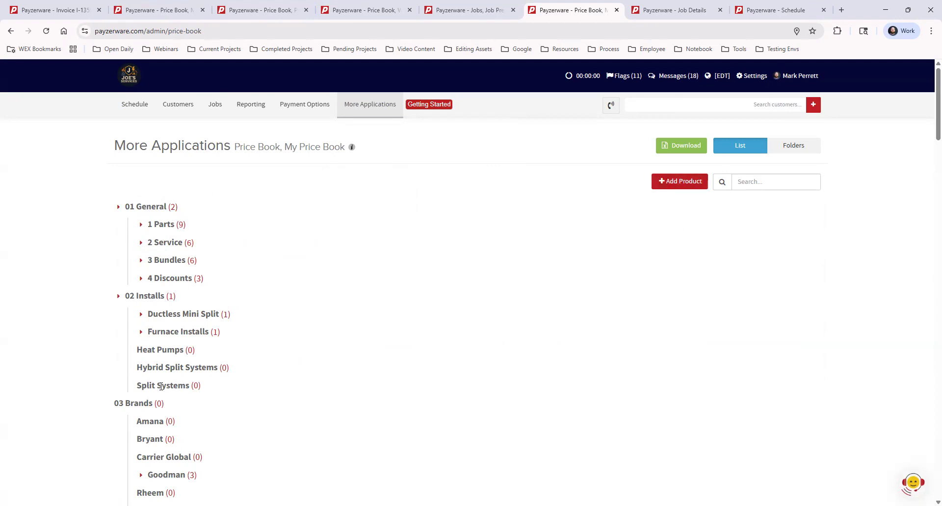
pyautogui.scroll(-3, 179, 398)
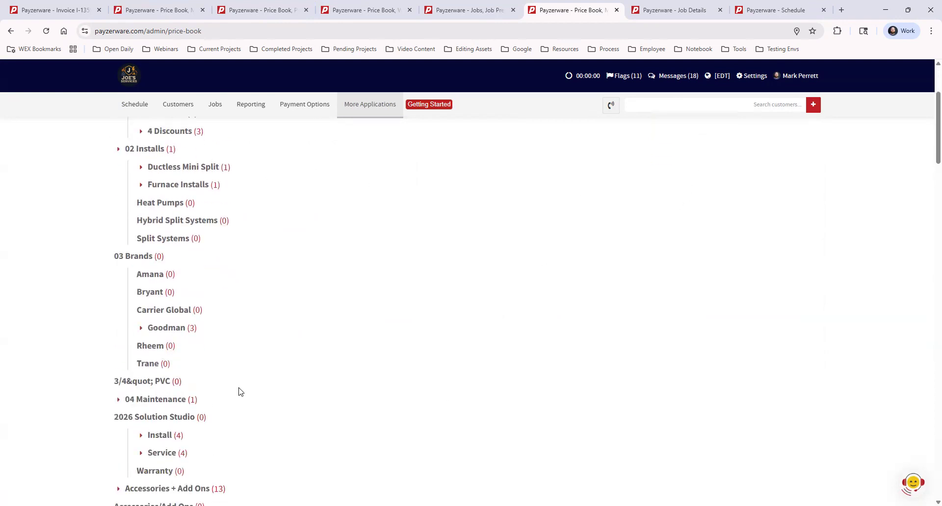
pyautogui.scroll(3, 314, 400)
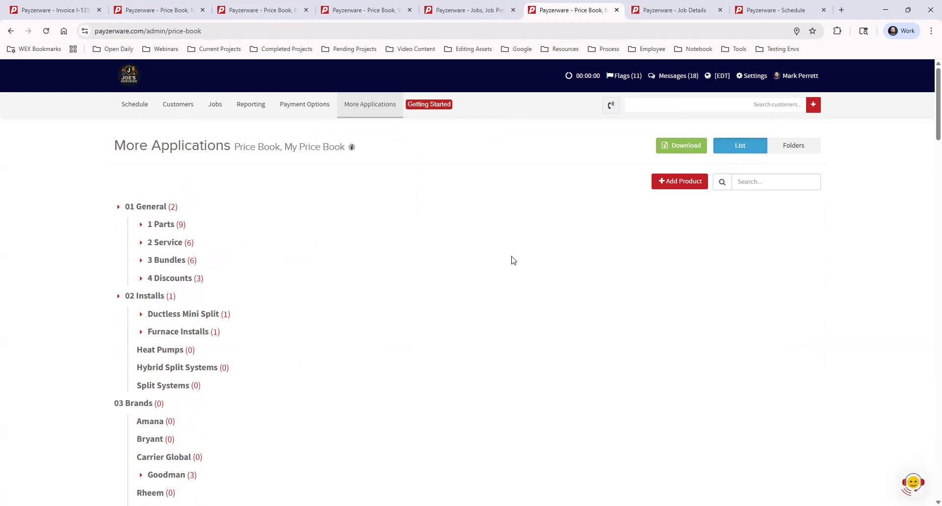
# Step: Start a new Product - Single Part Only named General Part 1 with product number AMVT30BP1400B*
pyautogui.click(674, 183)
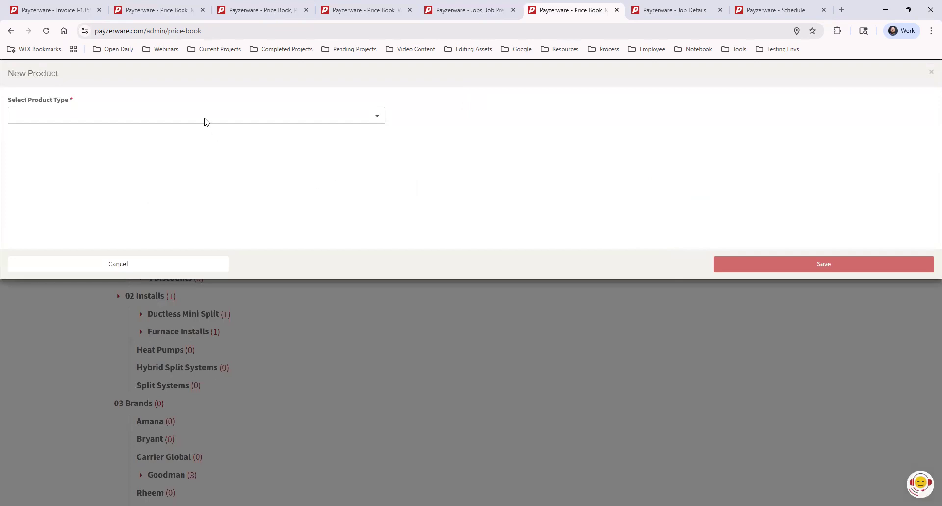
pyautogui.click(189, 114)
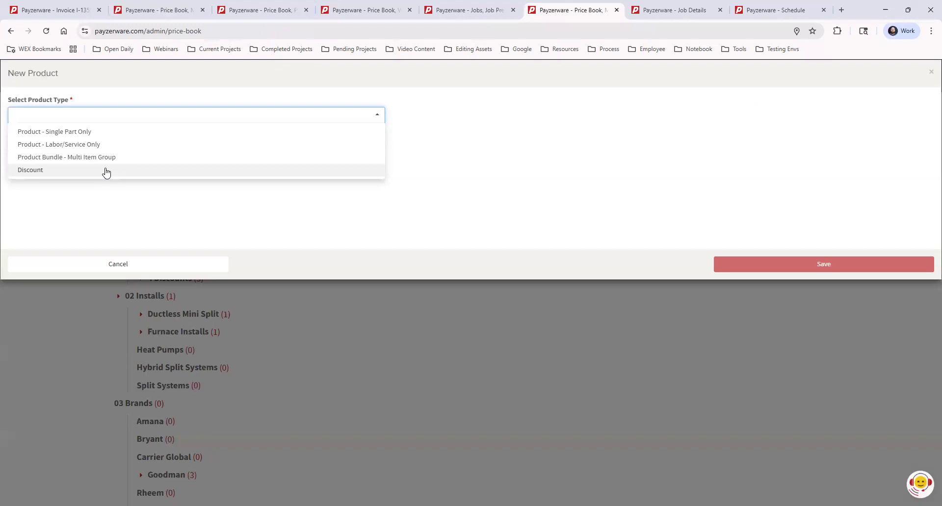
pyautogui.click(88, 132)
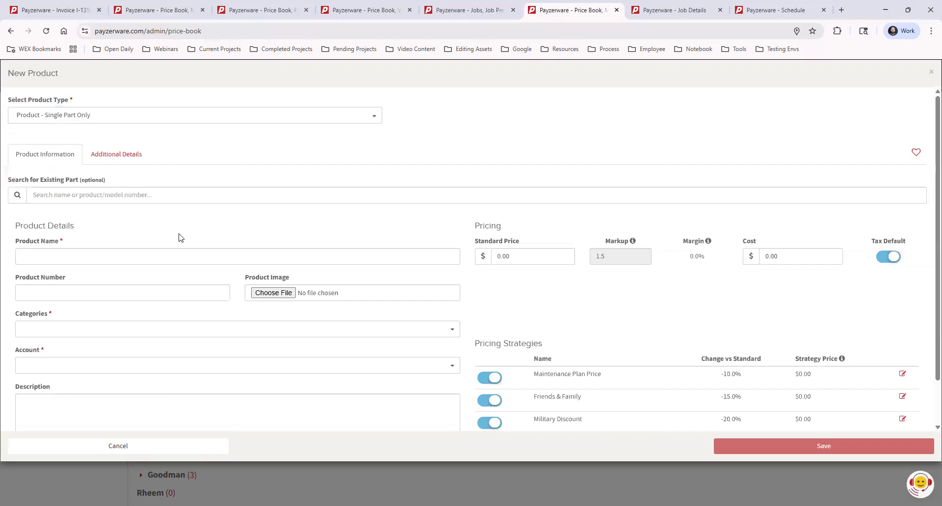
pyautogui.click(80, 257)
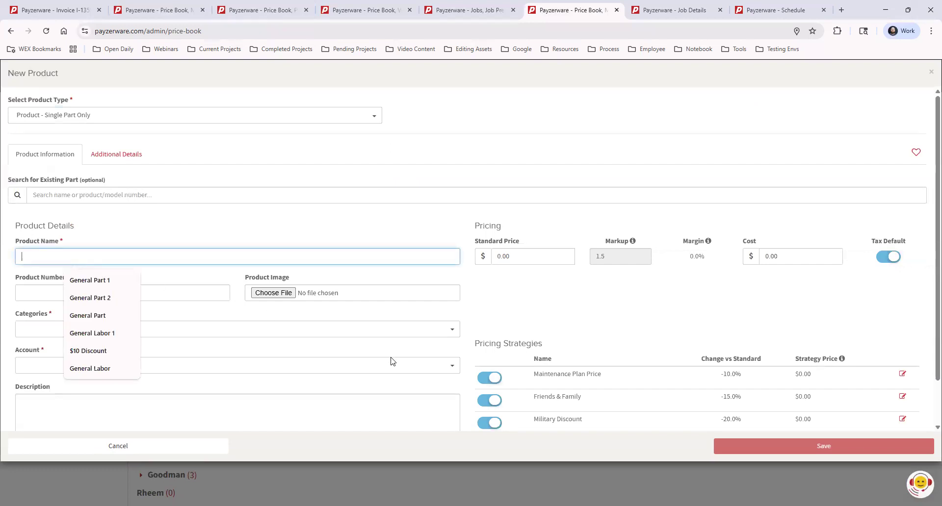
pyautogui.click(100, 280)
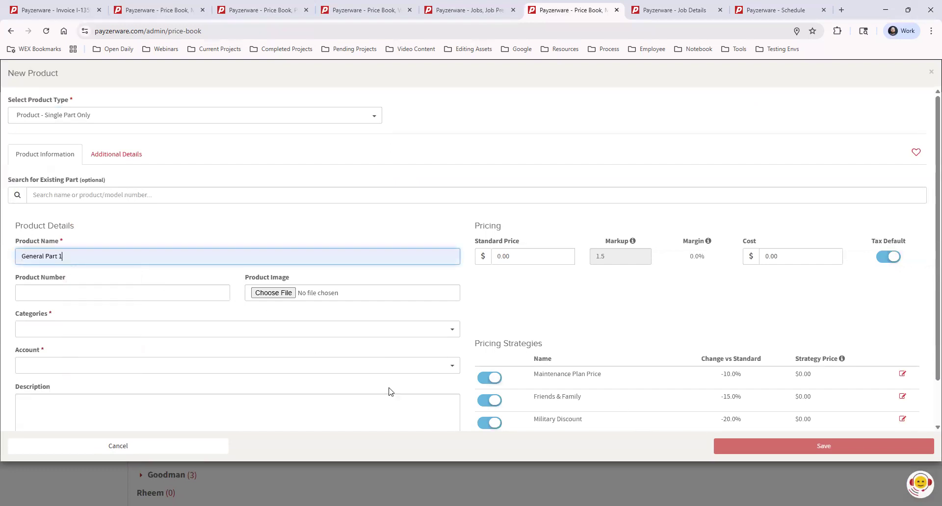
pyautogui.click(135, 293)
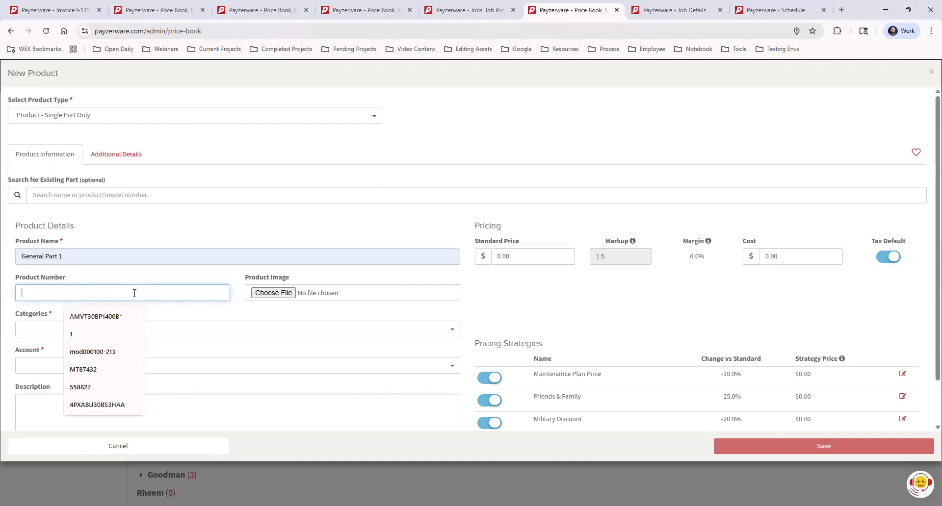
pyautogui.click(112, 316)
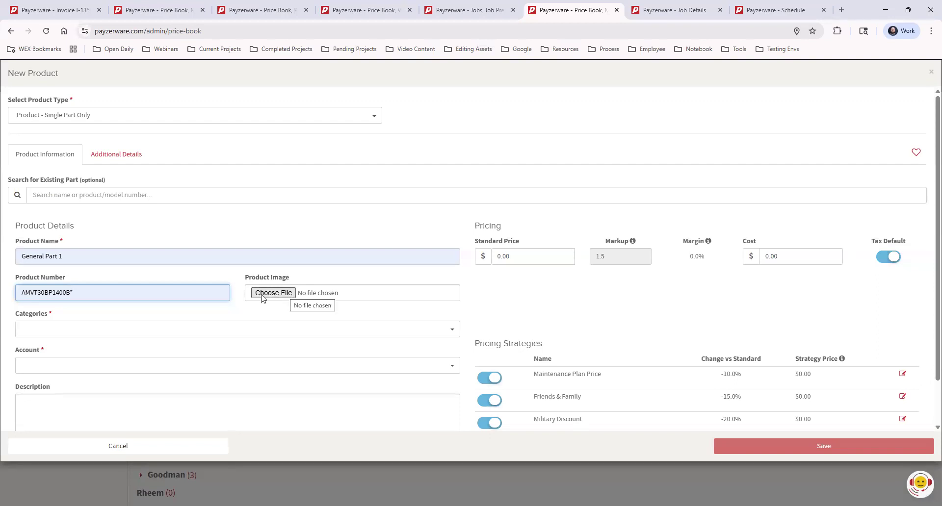
# Step: Assign the new part to the category 01 General > 1 Parts and browse the other available categories
pyautogui.click(254, 335)
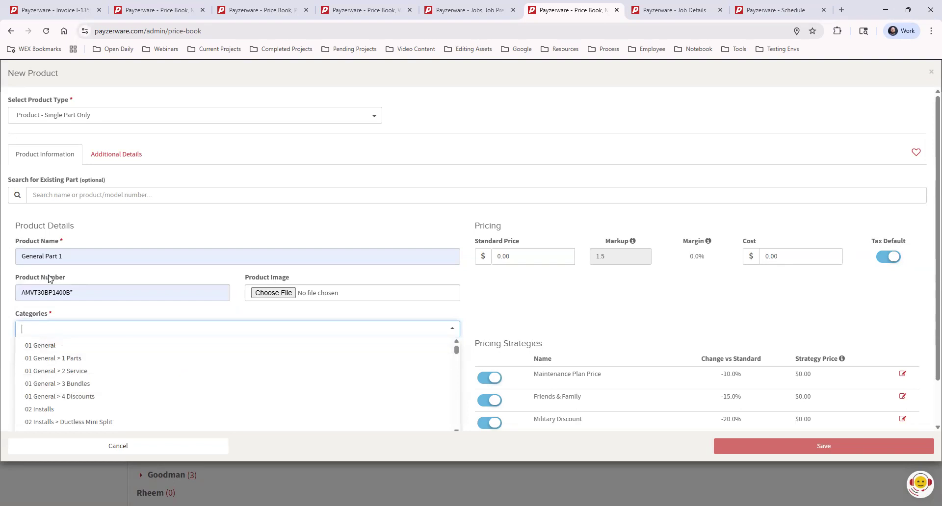
pyautogui.click(72, 363)
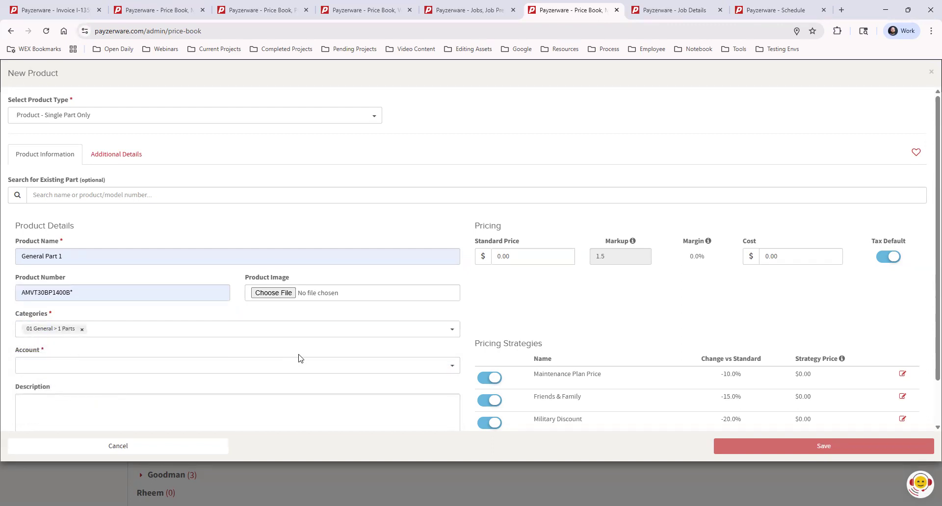
pyautogui.click(218, 330)
pyautogui.scroll(-1, 117, 387)
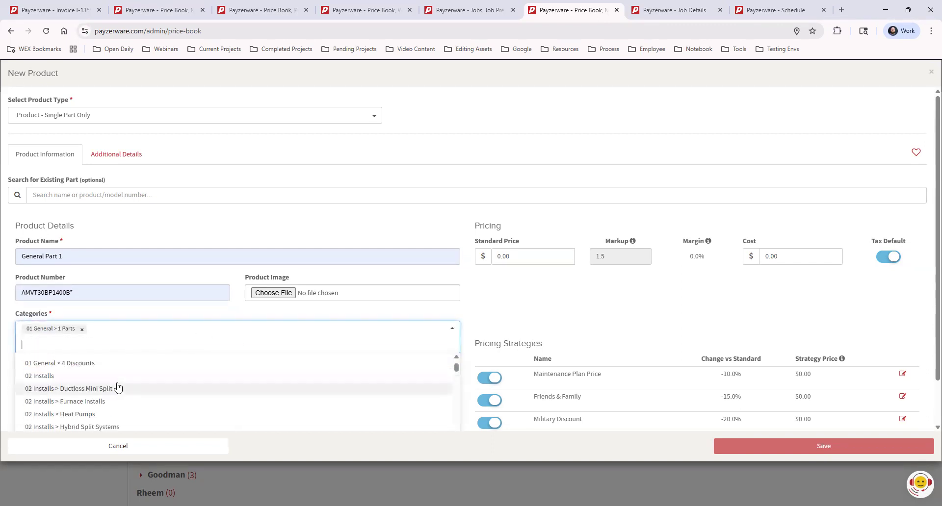
pyautogui.scroll(-2, 117, 387)
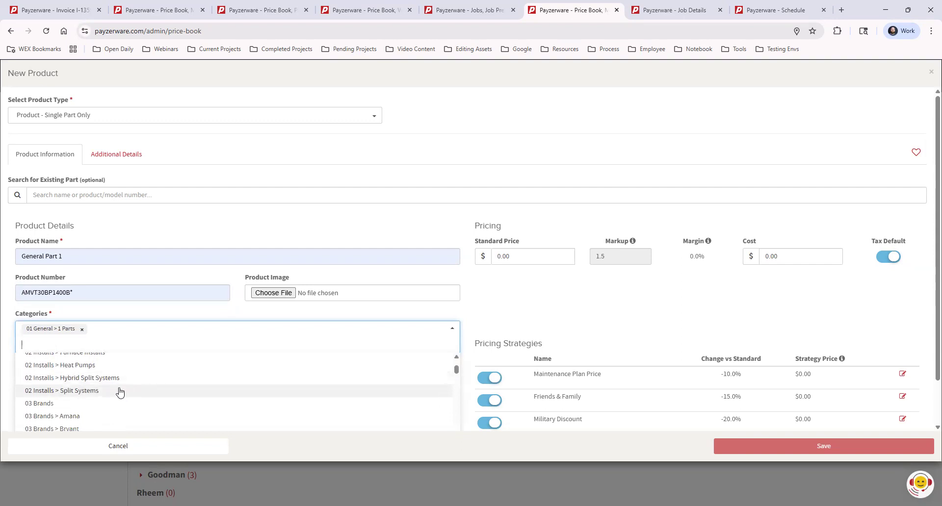
pyautogui.scroll(-3, 143, 399)
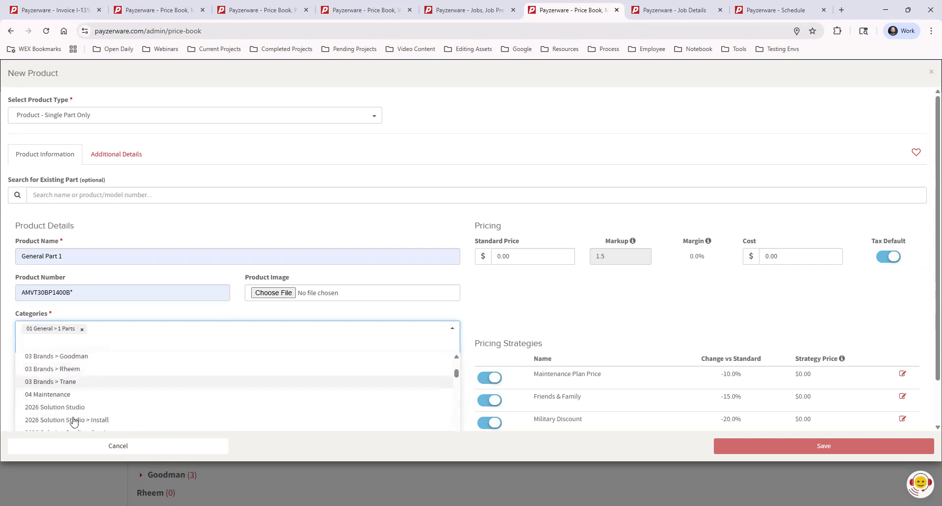
pyautogui.click(200, 314)
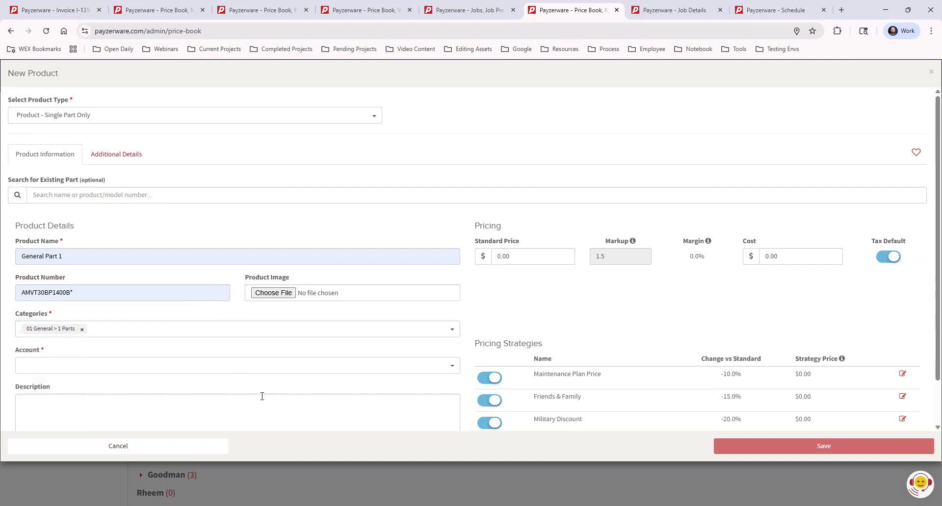
# Step: Set the new part's account to Income - Job, leaving the description empty
pyautogui.click(220, 365)
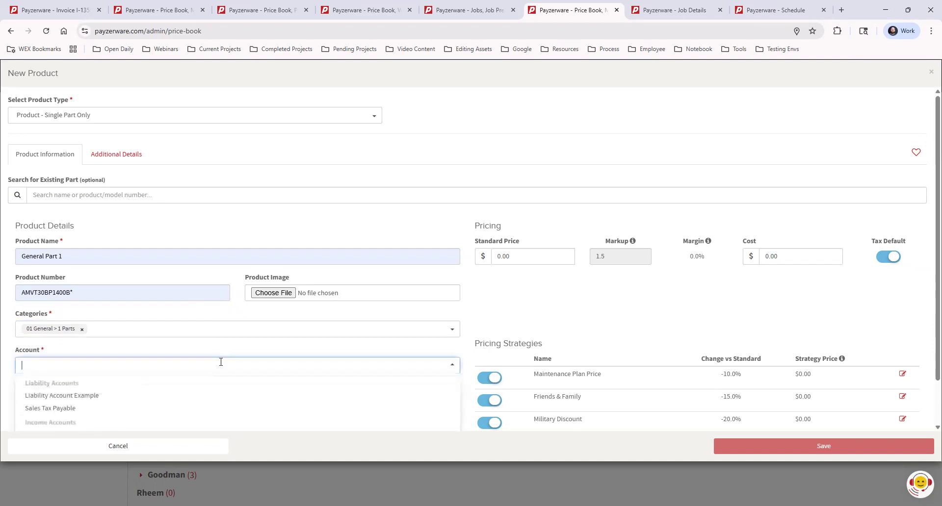
pyautogui.scroll(-1, 142, 392)
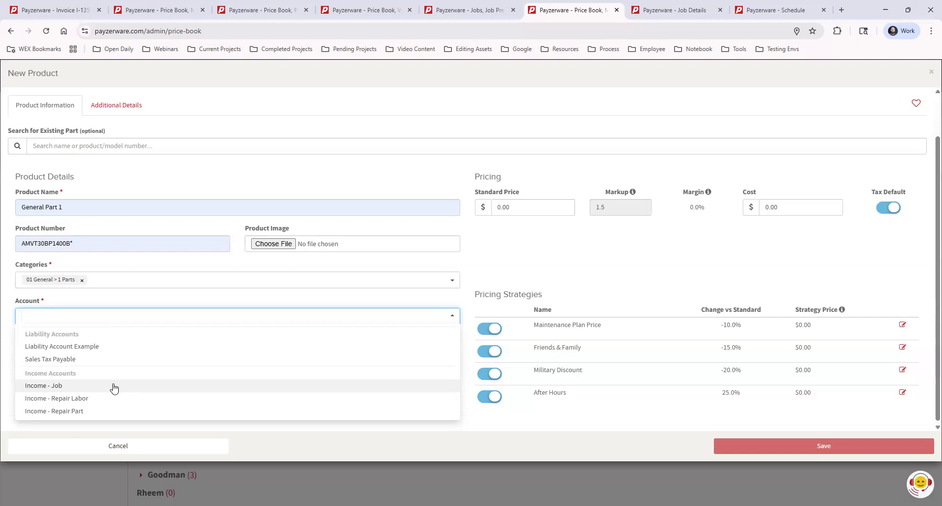
pyautogui.click(114, 389)
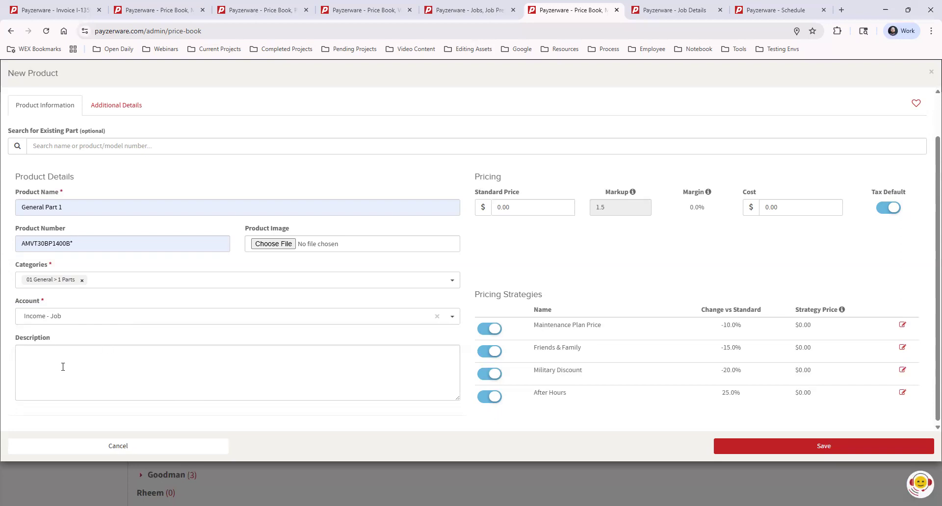
pyautogui.click(82, 205)
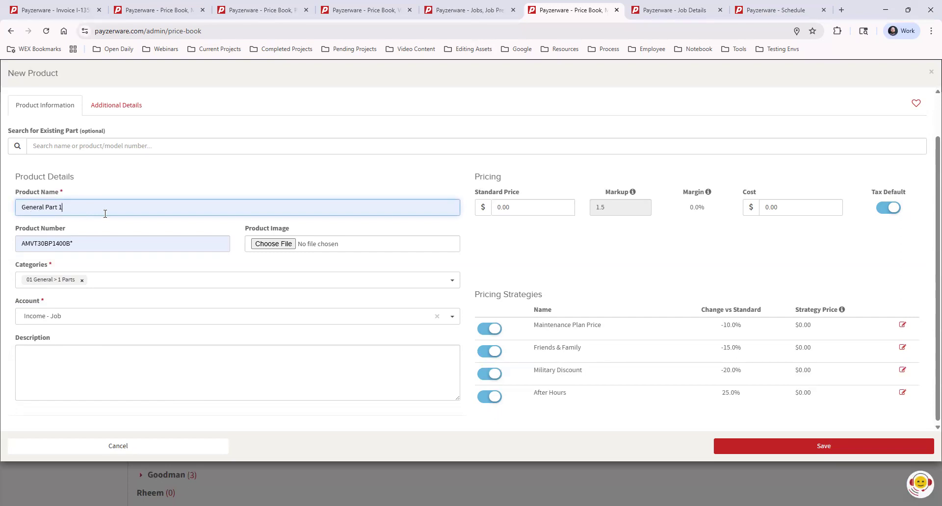
pyautogui.click(62, 374)
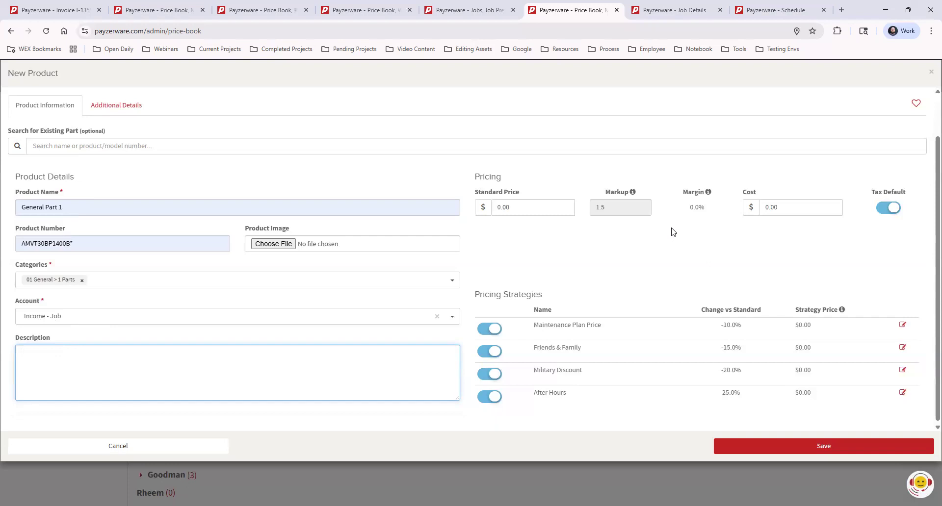
# Step: Set the new part's cost to $100 and its standard price to $200
pyautogui.click(784, 208)
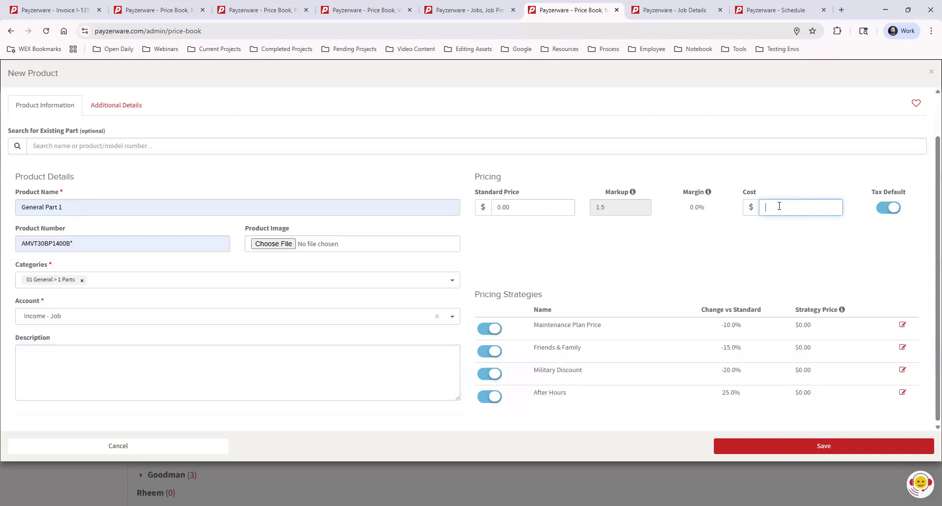
pyautogui.write('100')
pyautogui.click(810, 241)
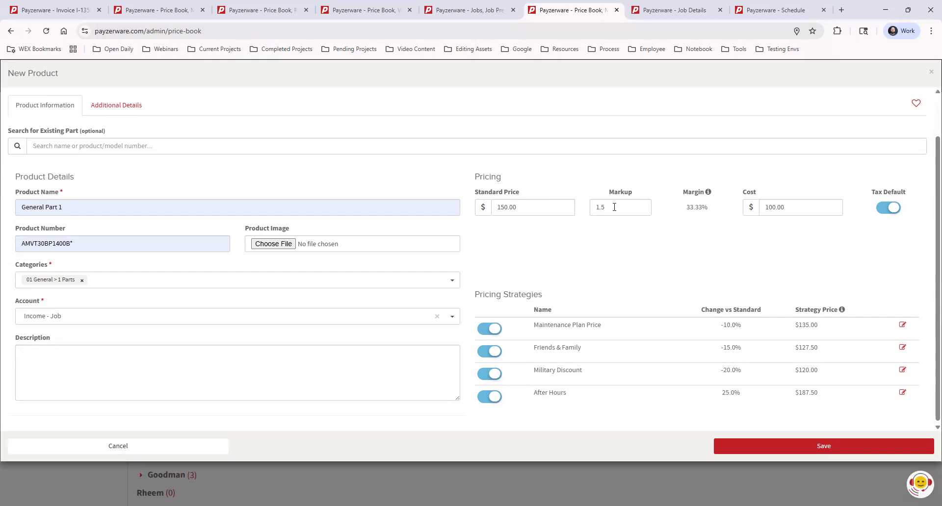
pyautogui.moveTo(505, 206); pyautogui.dragTo(496, 207)
pyautogui.write('200')
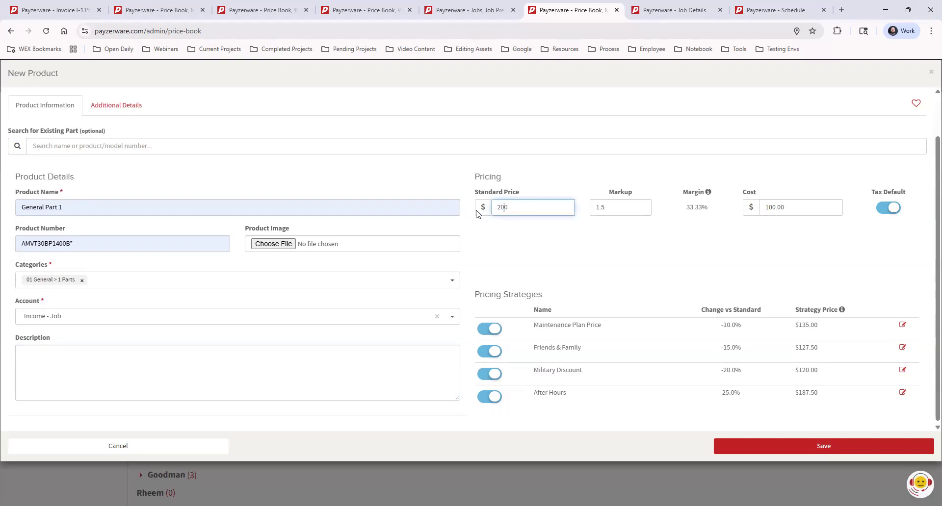
pyautogui.click(570, 245)
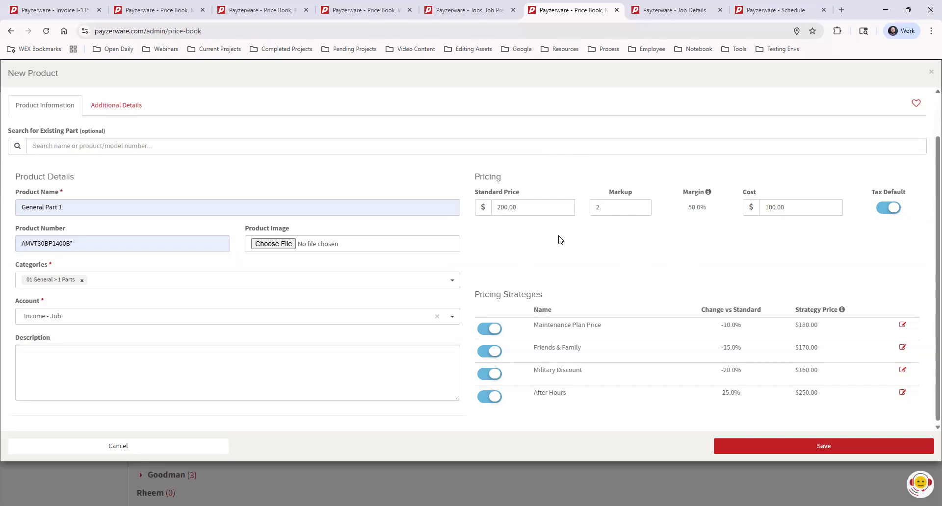
pyautogui.doubleClick(610, 207)
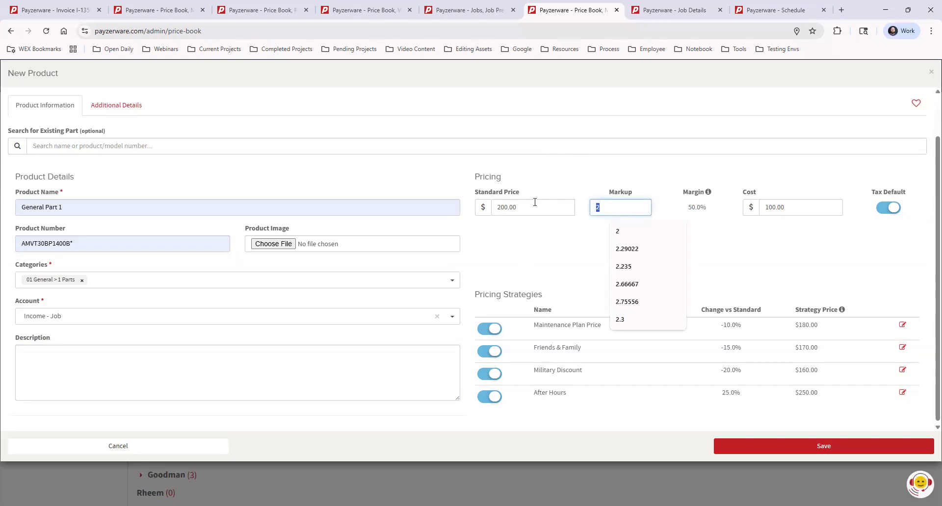
pyautogui.doubleClick(507, 208)
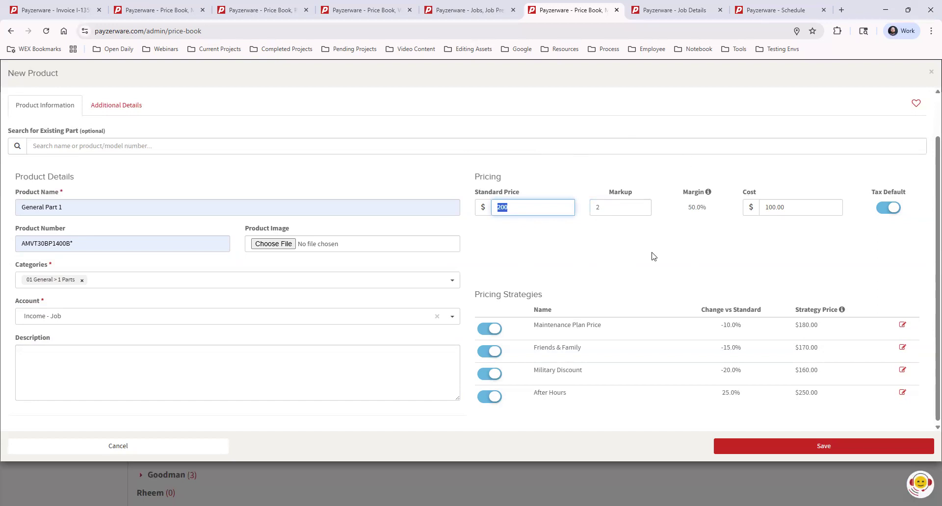
pyautogui.click(566, 254)
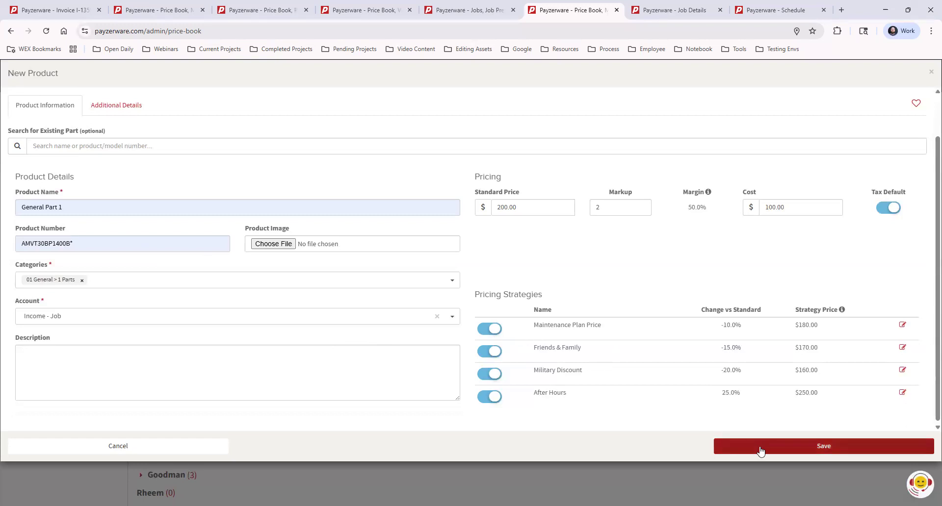
# Step: Close the new product form without saving and list the products in the 1 Parts category
pyautogui.click(929, 74)
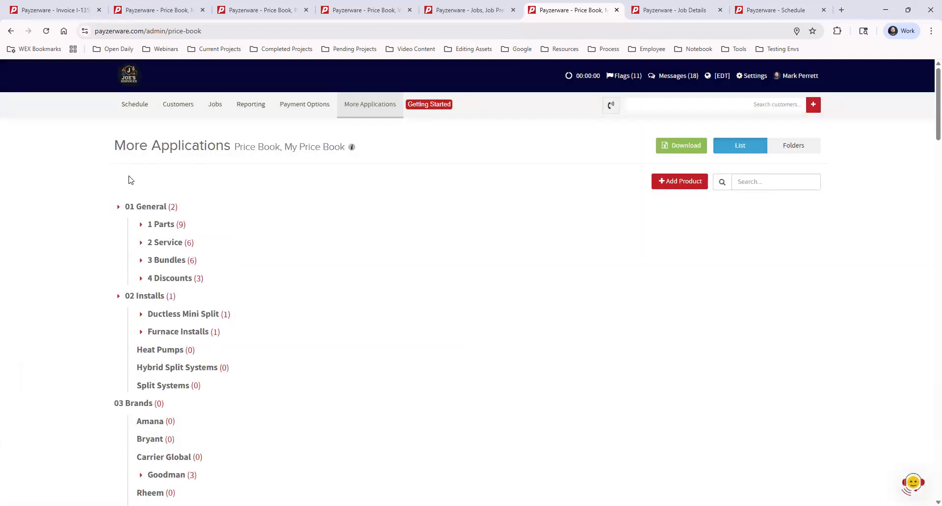
pyautogui.click(142, 227)
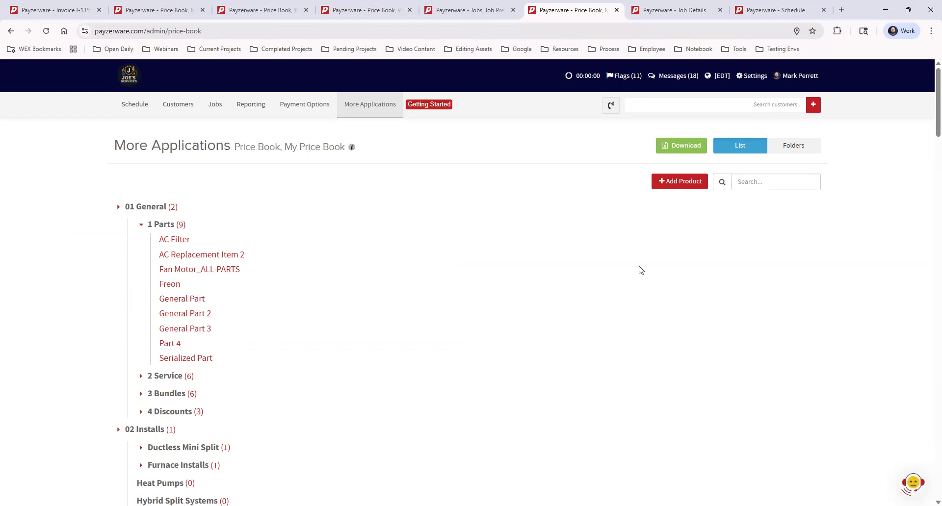
# Step: Start a new Product - Labor/Service Only and name it General Labor 1
pyautogui.click(680, 182)
pyautogui.click(202, 115)
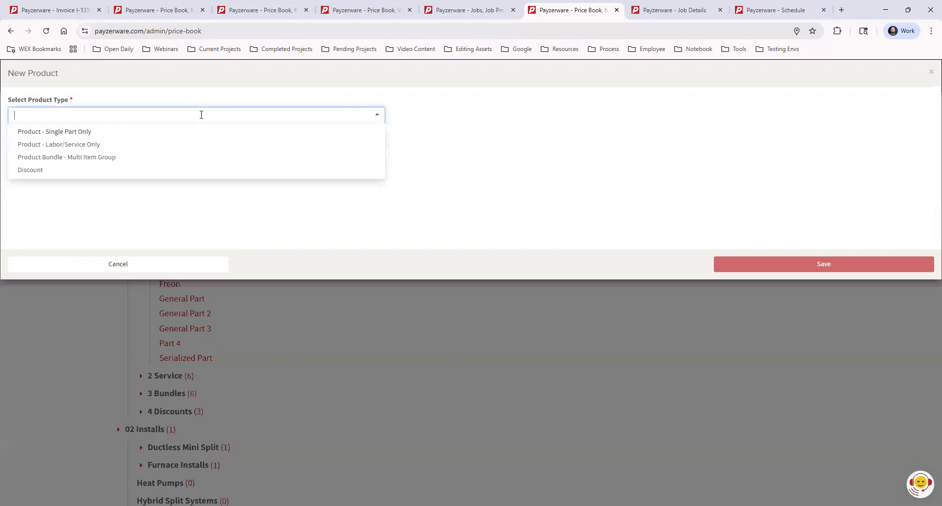
pyautogui.click(124, 145)
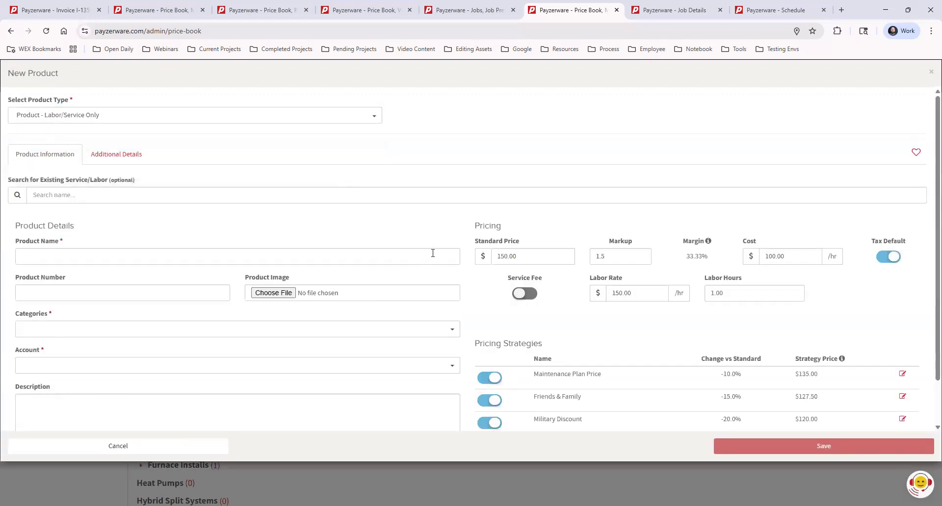
pyautogui.scroll(-1, 433, 249)
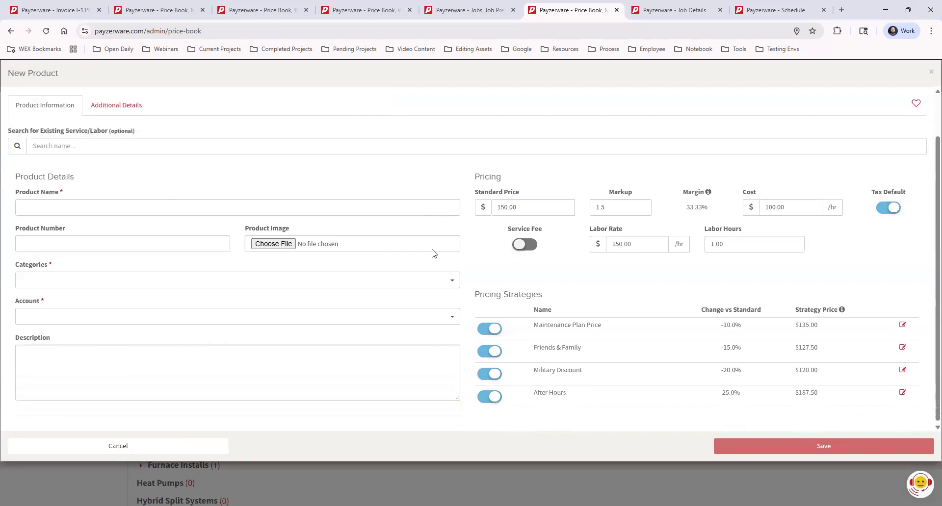
pyautogui.click(57, 205)
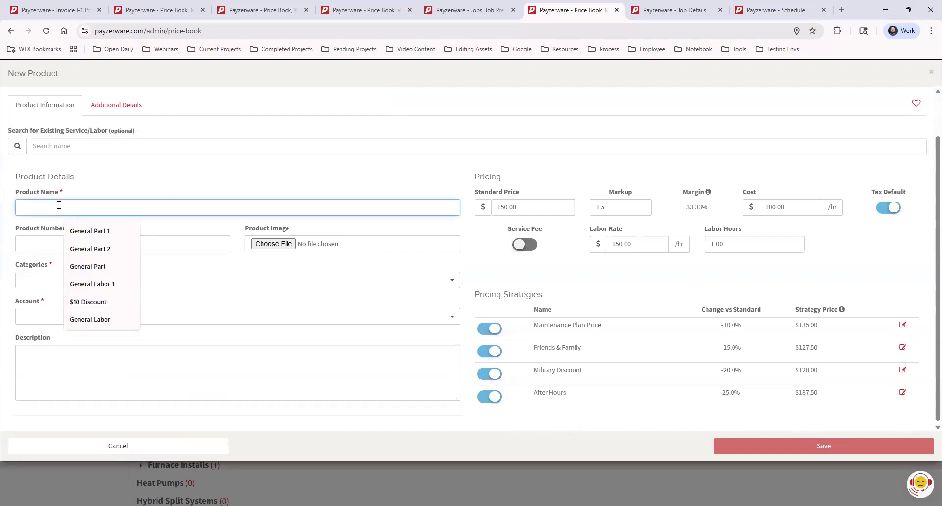
pyautogui.click(103, 284)
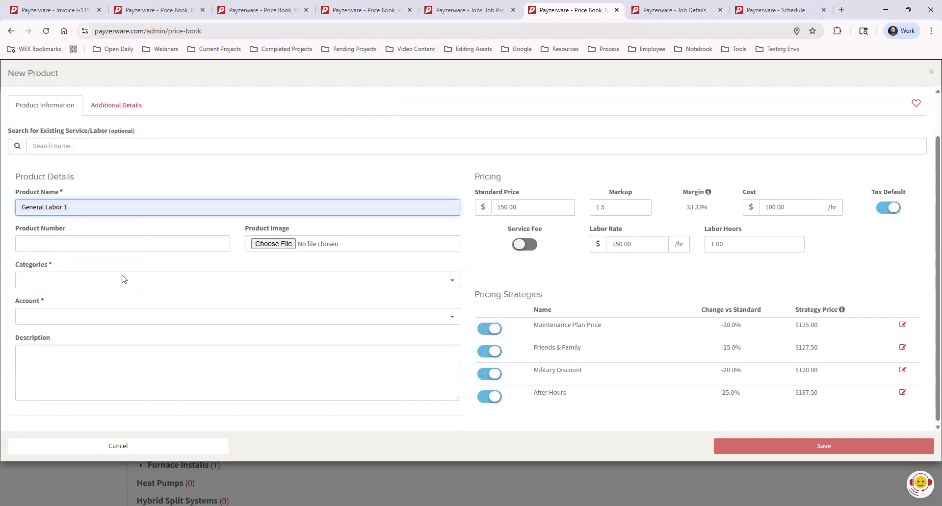
# Step: Assign General Labor 1 to the category 01 General > 2 Service and the account Income - Repair Labor
pyautogui.click(136, 281)
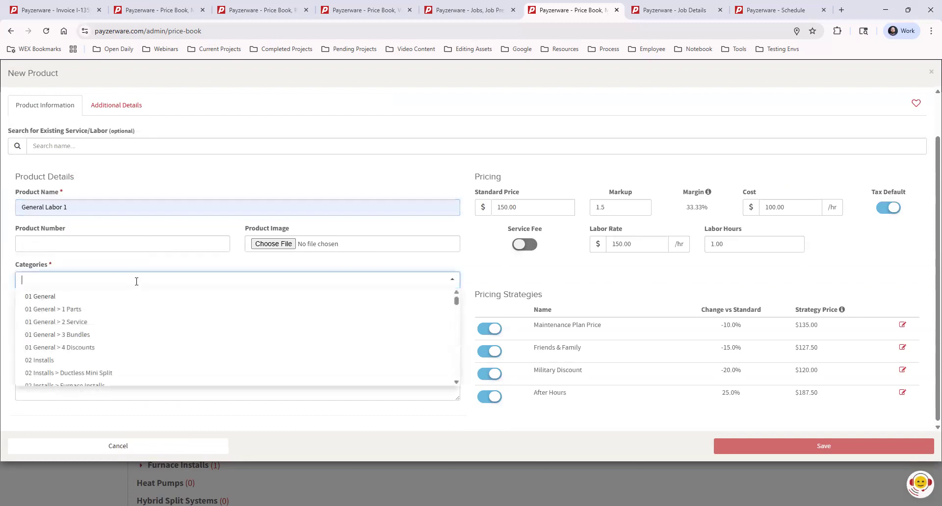
pyautogui.click(74, 325)
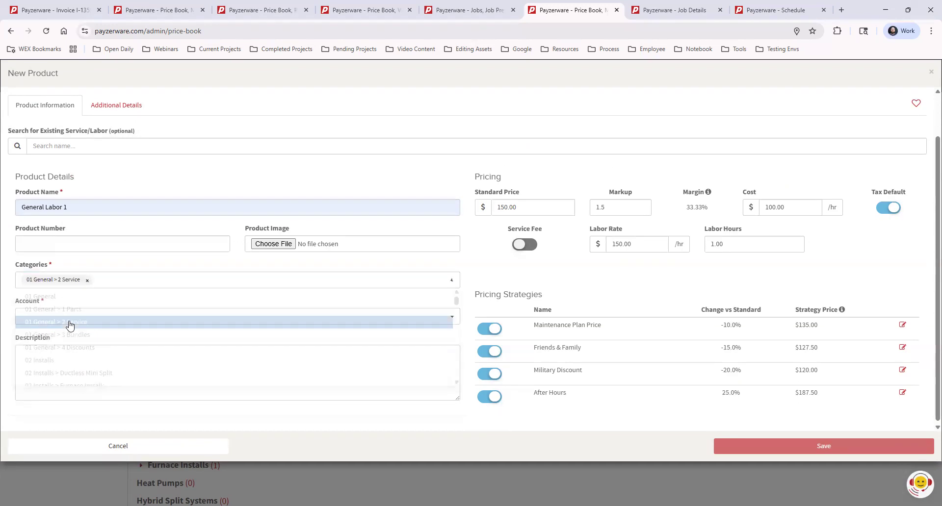
pyautogui.click(211, 318)
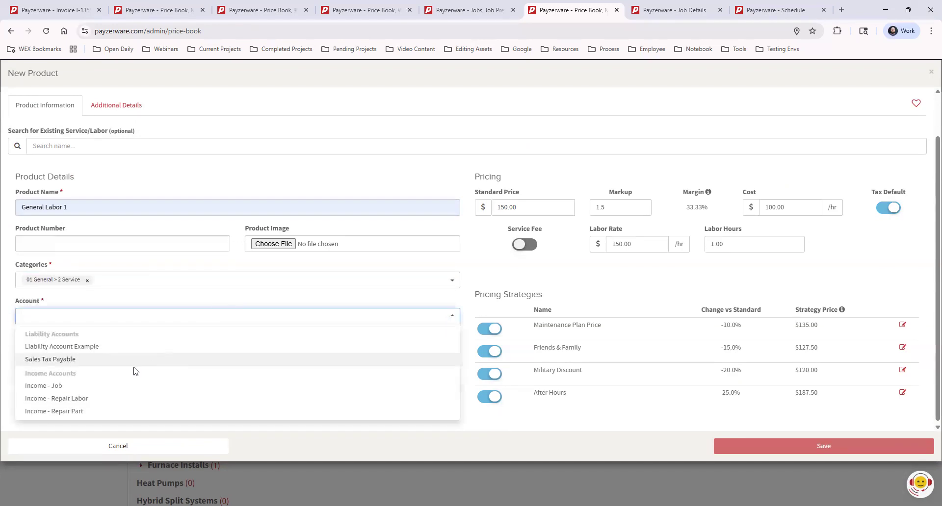
pyautogui.click(94, 397)
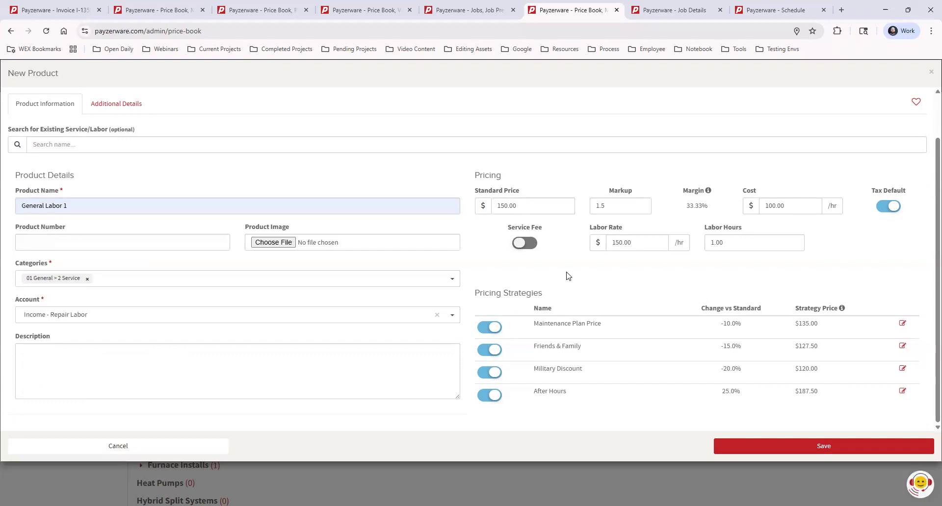
# Step: Turn off the Maintenance Plan Price, Friends & Family and Military Discount pricing strategies for General Labor 1
pyautogui.click(492, 329)
pyautogui.click(492, 352)
pyautogui.click(493, 373)
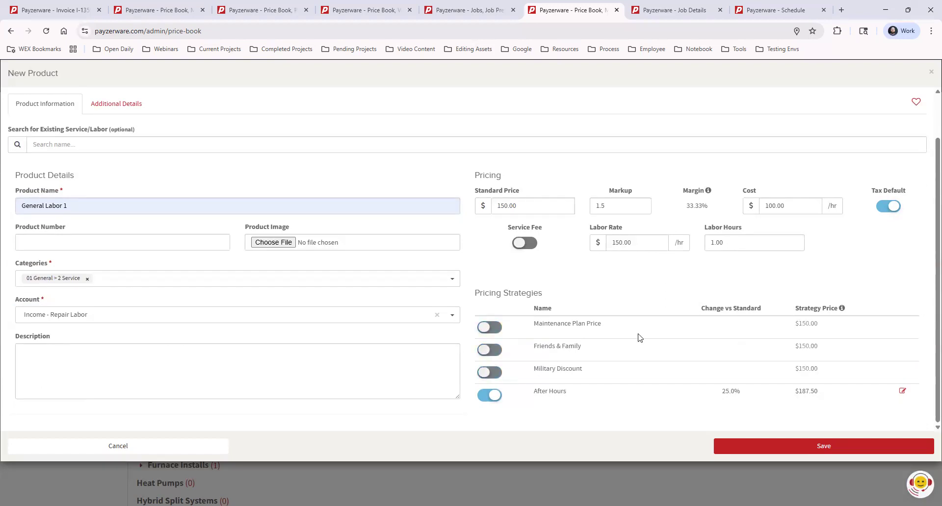
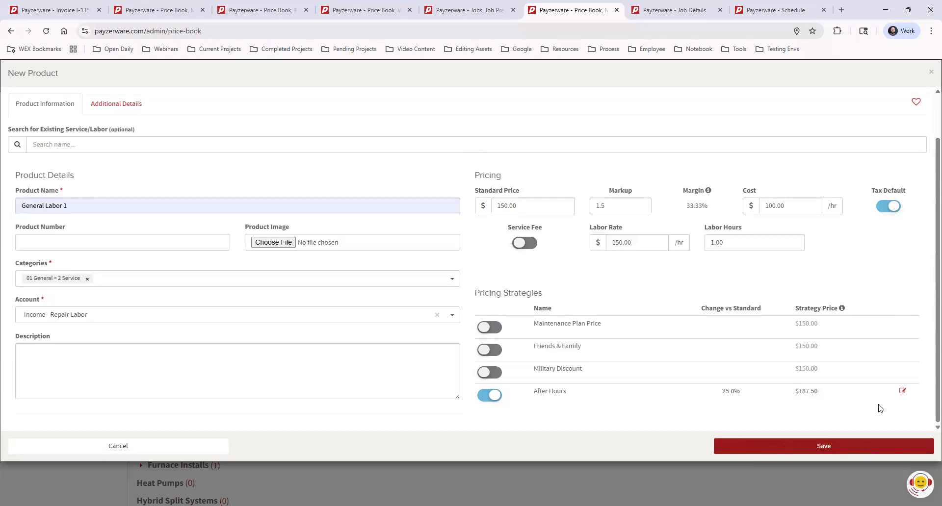
# Step: Discard the General Labor 1 form and start a new Product Bundle - Multi Item Group
pyautogui.click(929, 74)
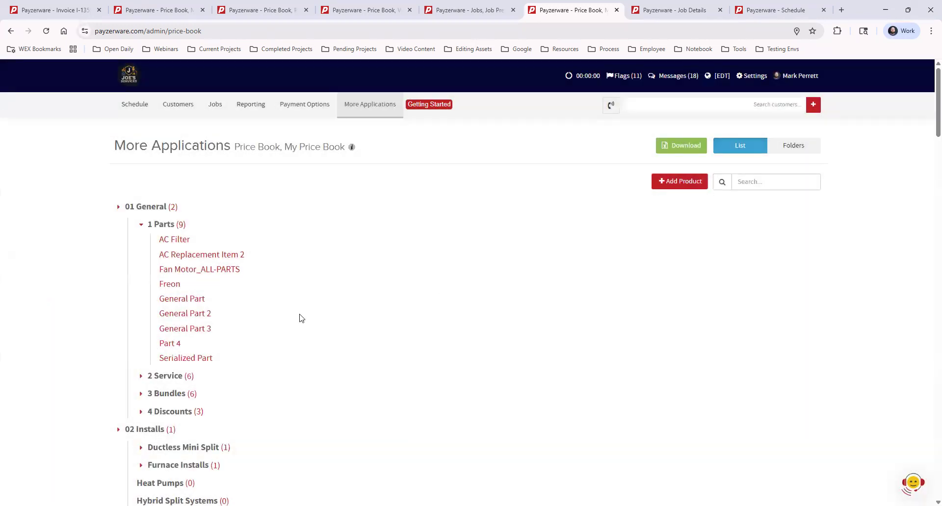
pyautogui.click(671, 183)
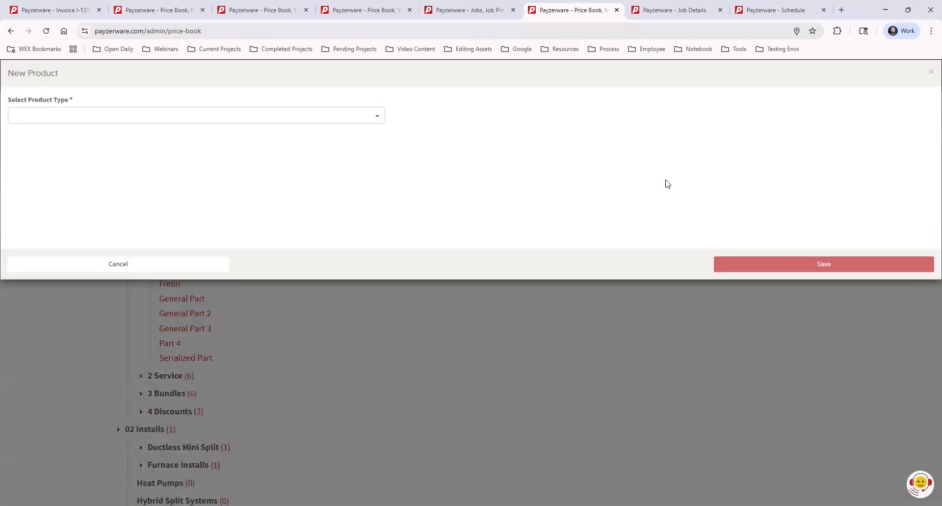
pyautogui.click(174, 115)
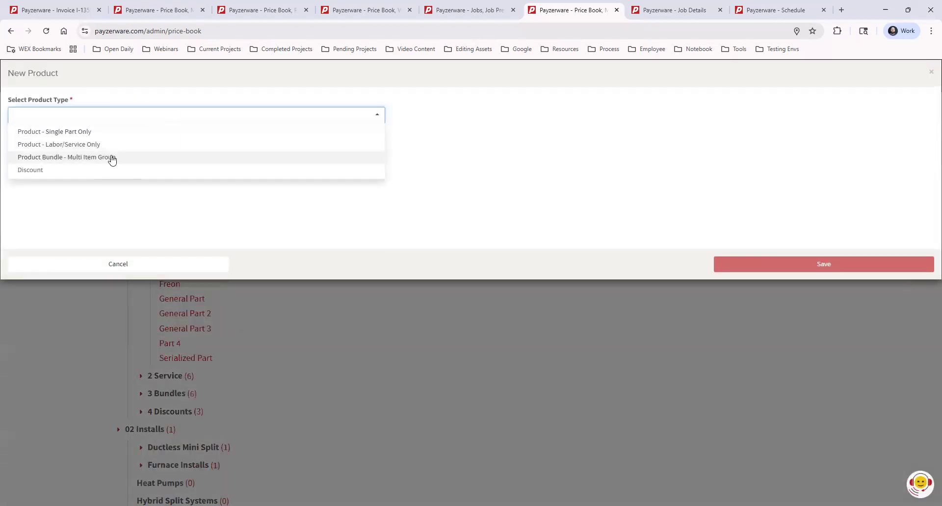
pyautogui.click(90, 157)
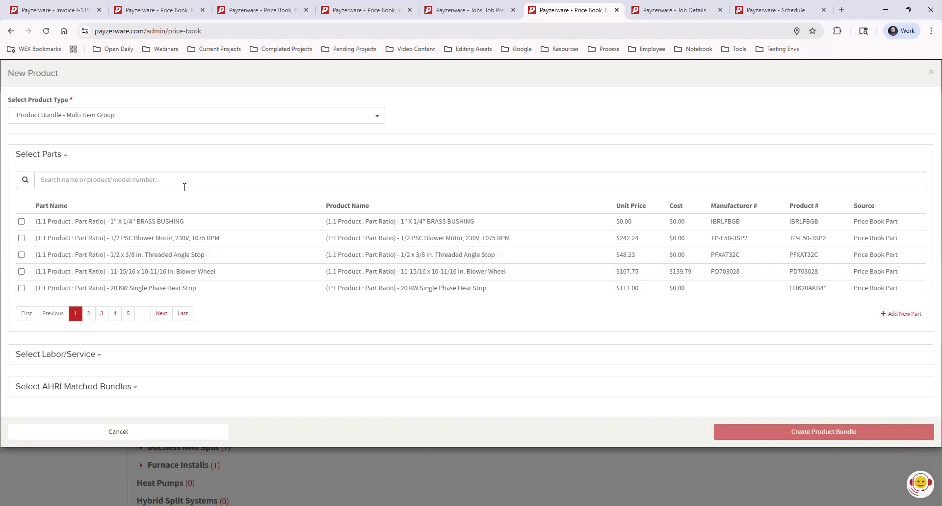
# Step: Search the bundle's parts for "general part" and select General Part 1 plus the $200.00 and $150.00 General Part 2 entries
pyautogui.click(98, 179)
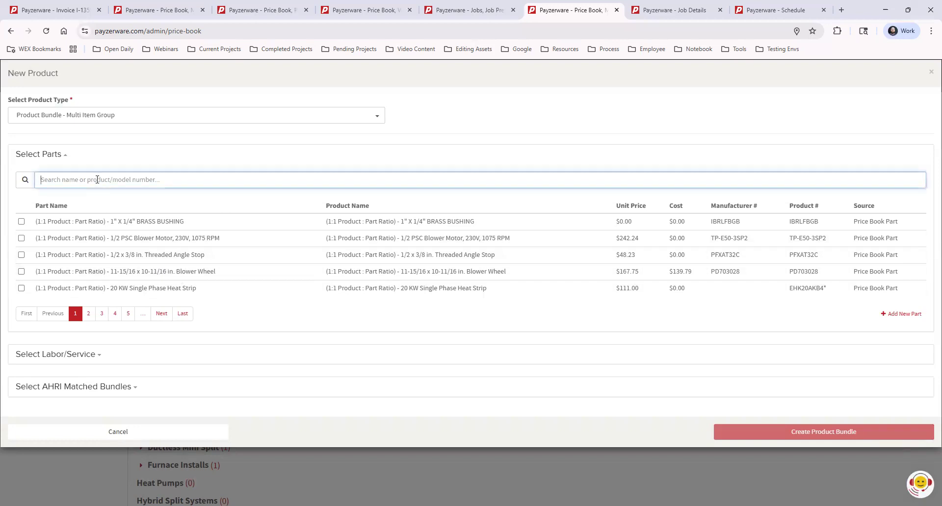
pyautogui.write('general part')
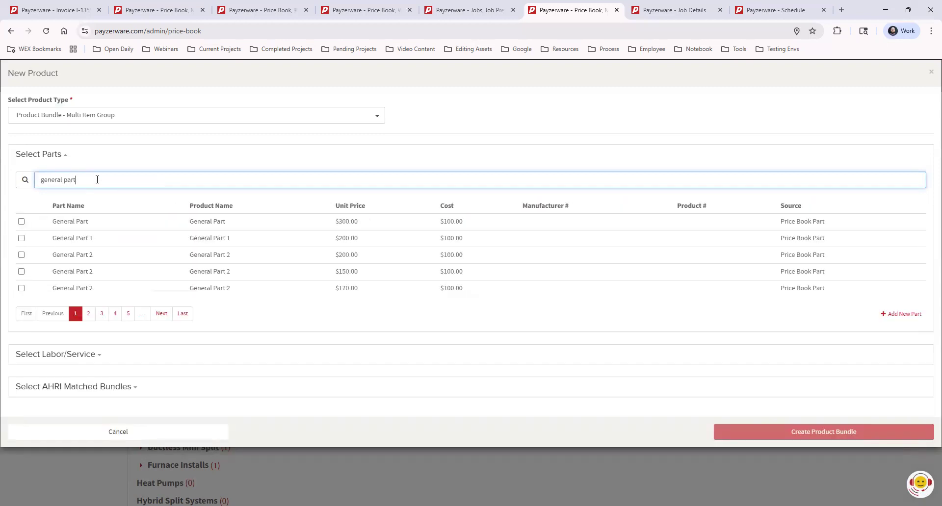
pyautogui.click(21, 238)
pyautogui.click(21, 255)
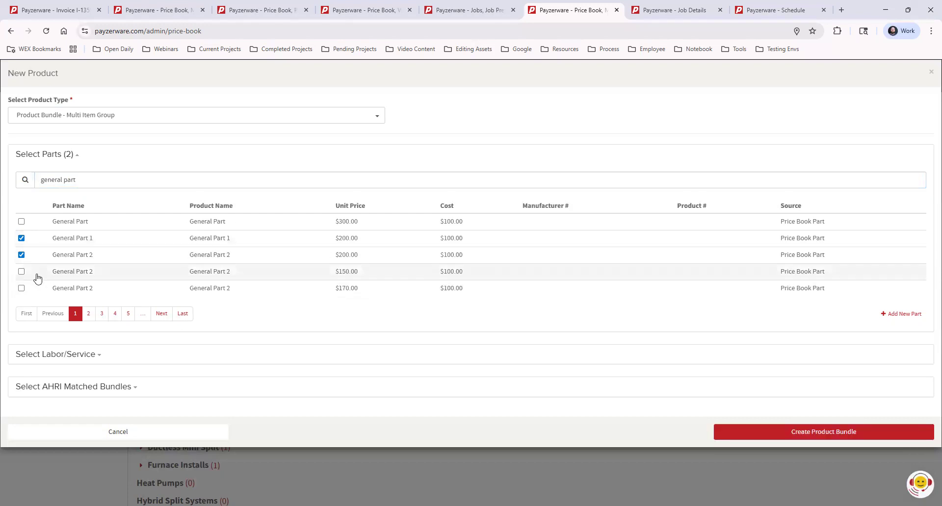
pyautogui.click(21, 271)
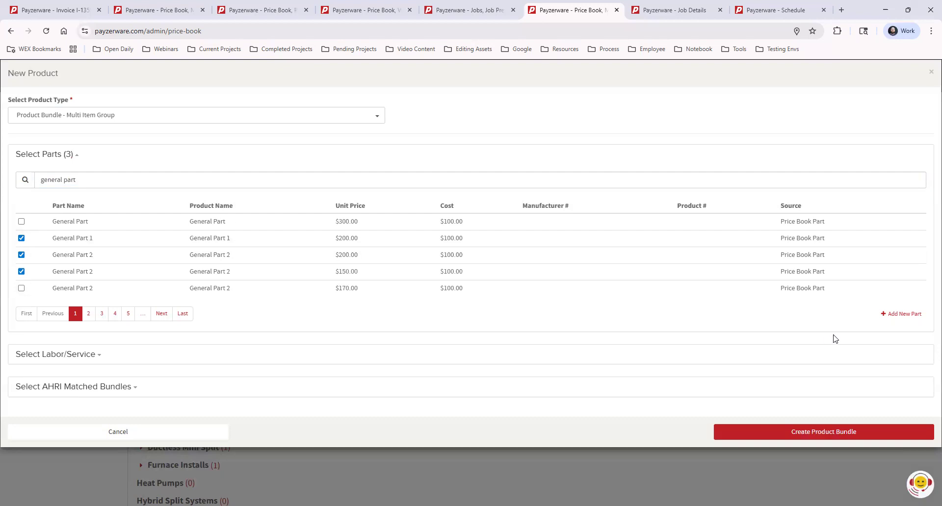
pyautogui.click(895, 317)
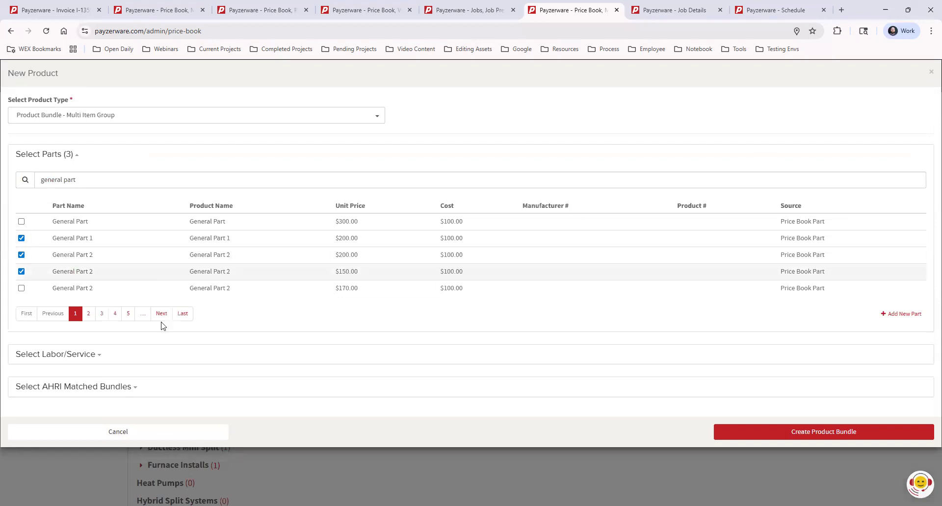
# Step: Add the 2026 Labor item to the bundle and create the product bundle from the selected items
pyautogui.click(175, 357)
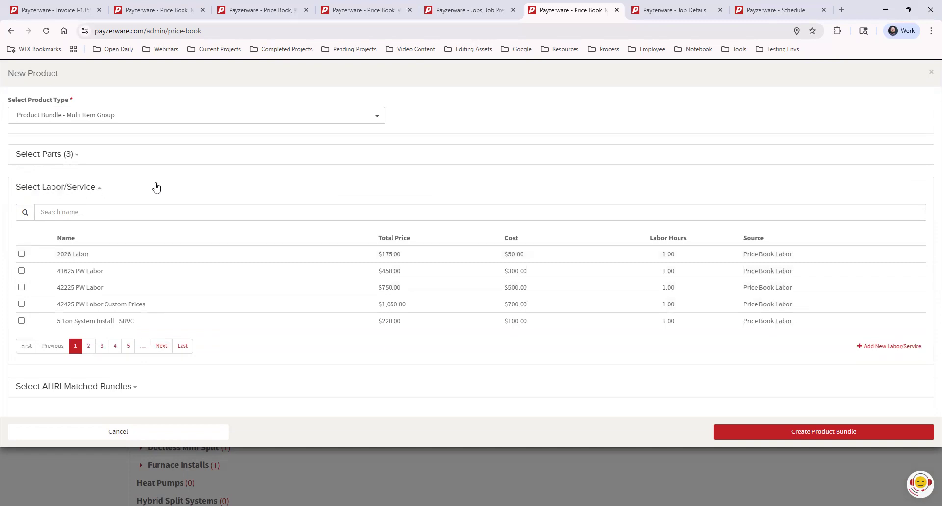
pyautogui.click(21, 254)
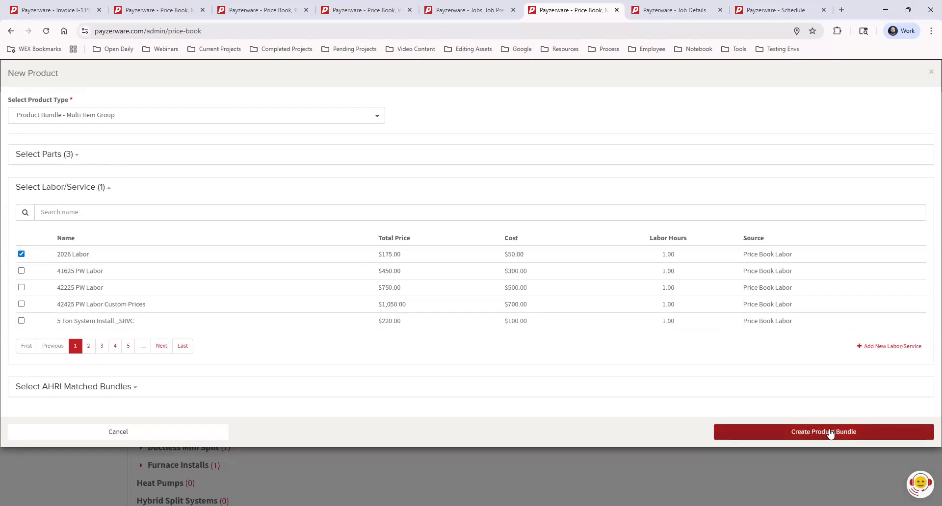
pyautogui.click(815, 434)
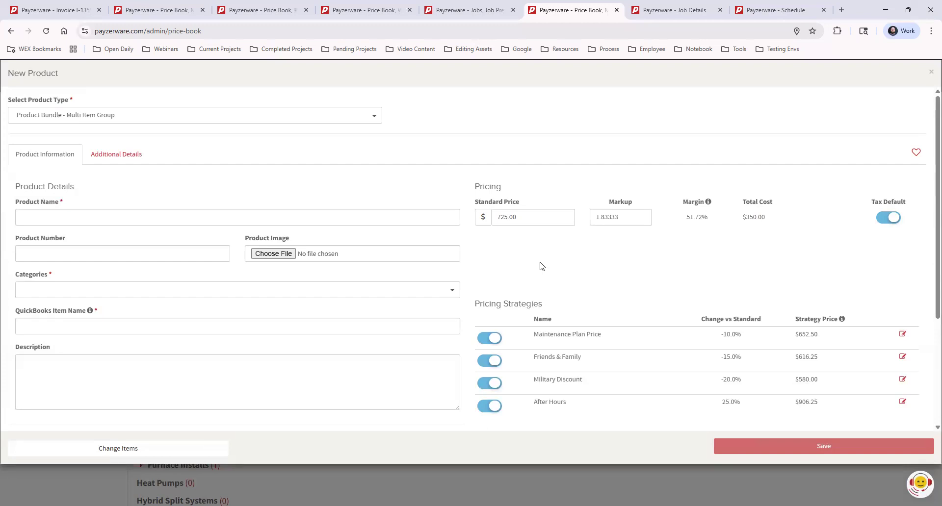
# Step: Examine the new bundle's product details, pricing, pricing strategies and list of bundle components
pyautogui.click(133, 213)
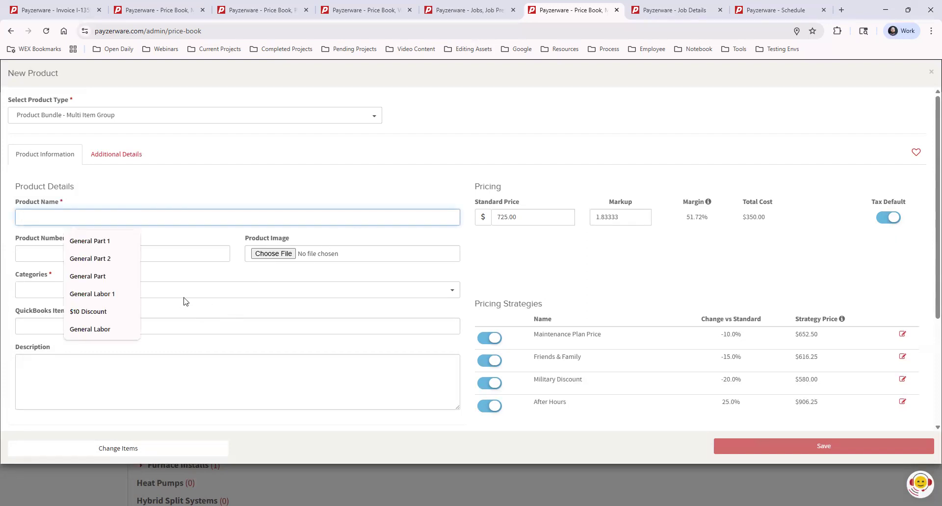
pyautogui.click(102, 385)
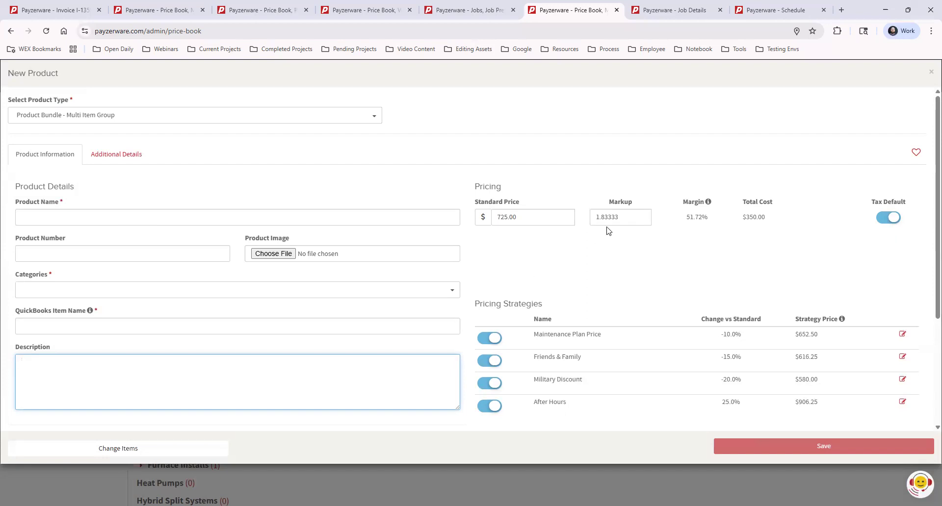
pyautogui.scroll(-3, 609, 230)
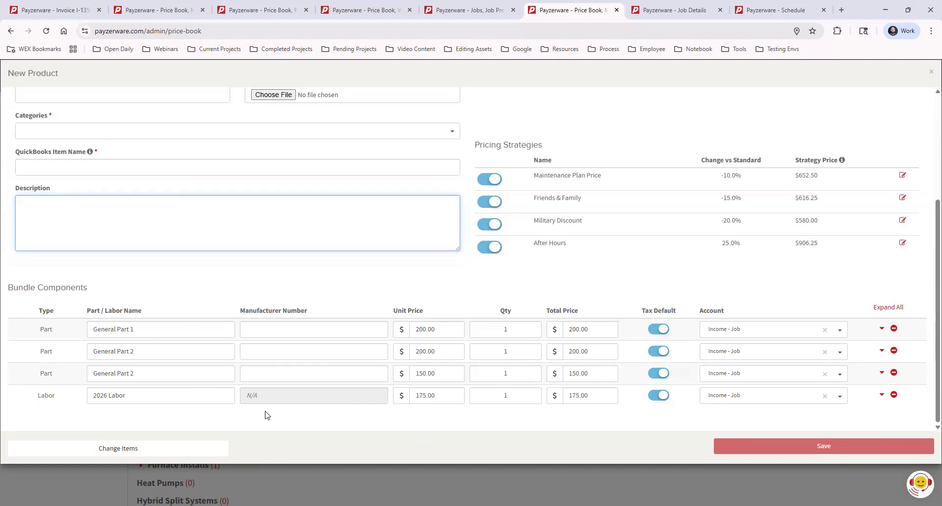
pyautogui.scroll(3, 135, 199)
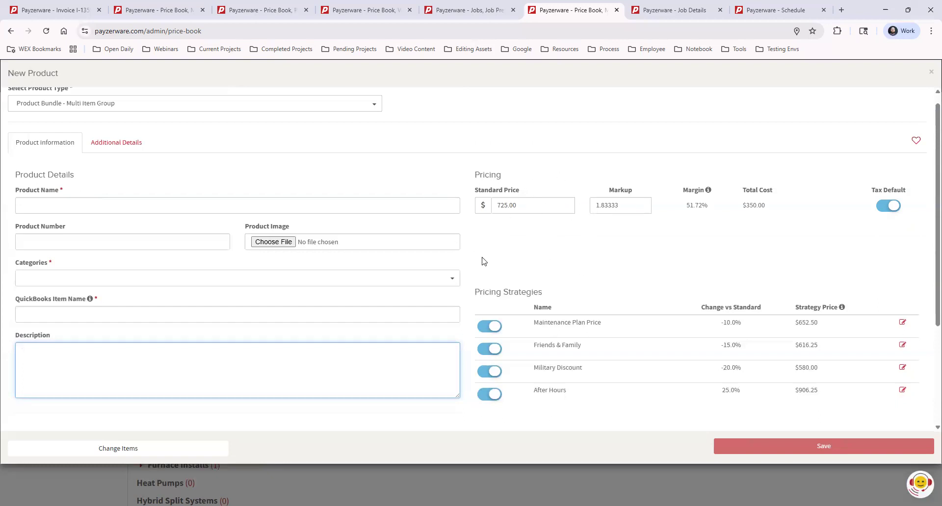
pyautogui.scroll(-3, 650, 248)
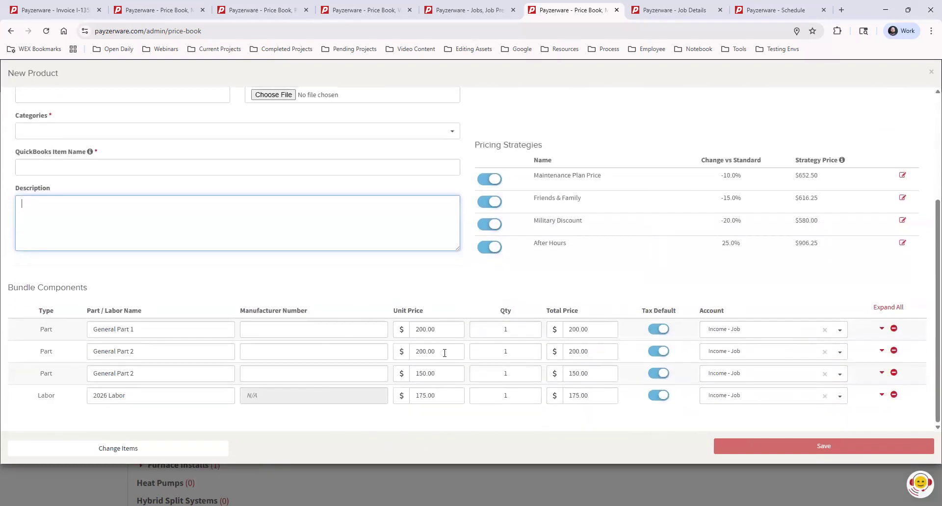
# Step: Close the bundle form without saving and list the products in the 3 Bundles category
pyautogui.moveTo(807, 450)
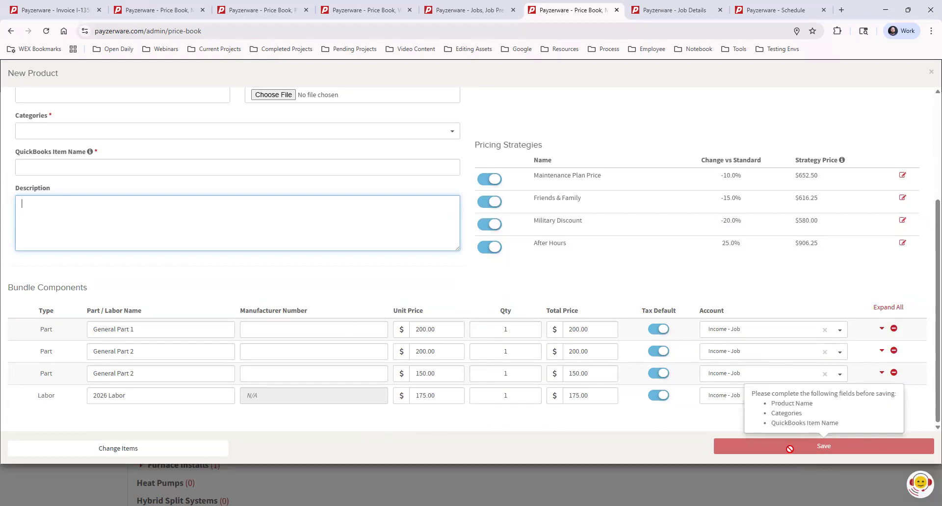
pyautogui.click(930, 72)
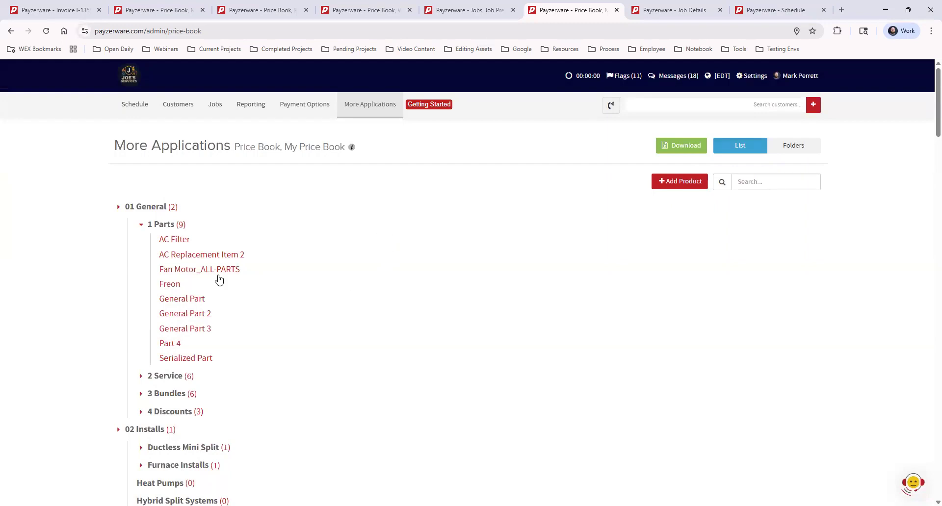
pyautogui.click(141, 395)
pyautogui.scroll(-2, 184, 331)
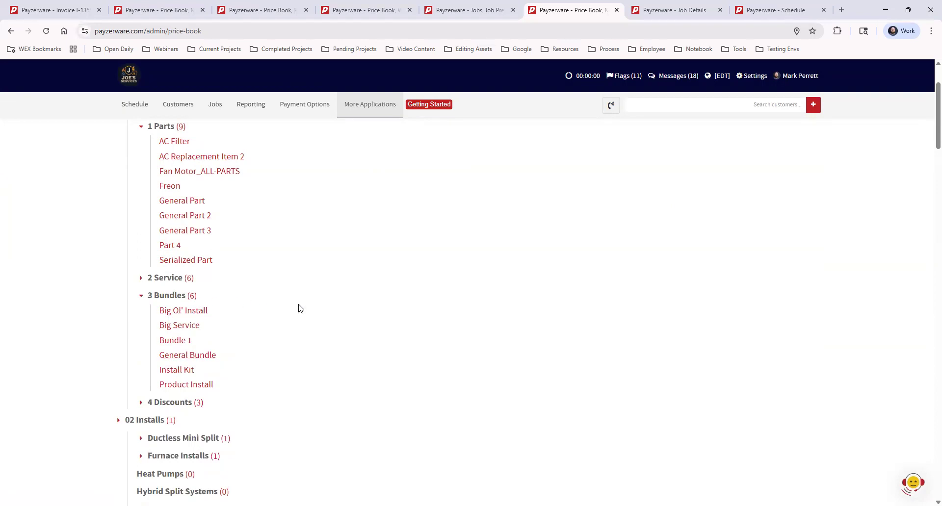
pyautogui.scroll(2, 329, 329)
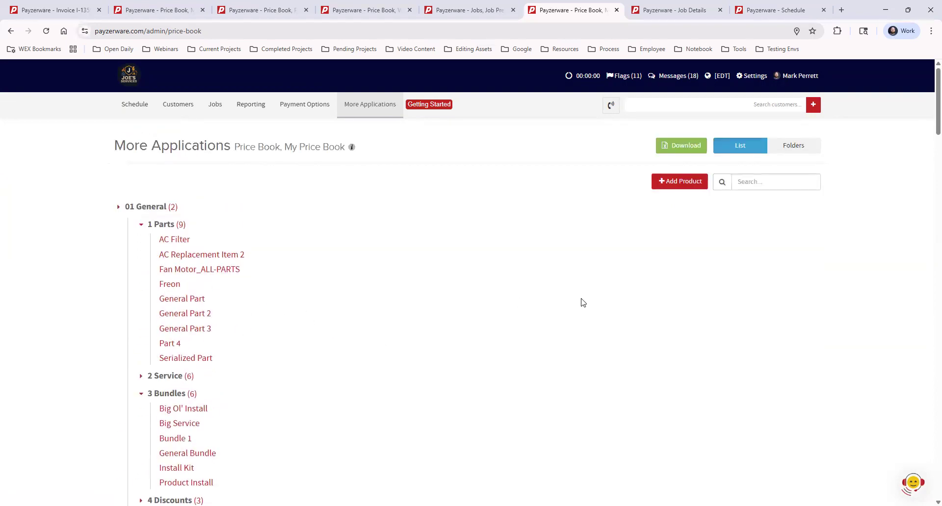
# Step: Start a new product of type Discount and set its price to -25.00
pyautogui.click(672, 184)
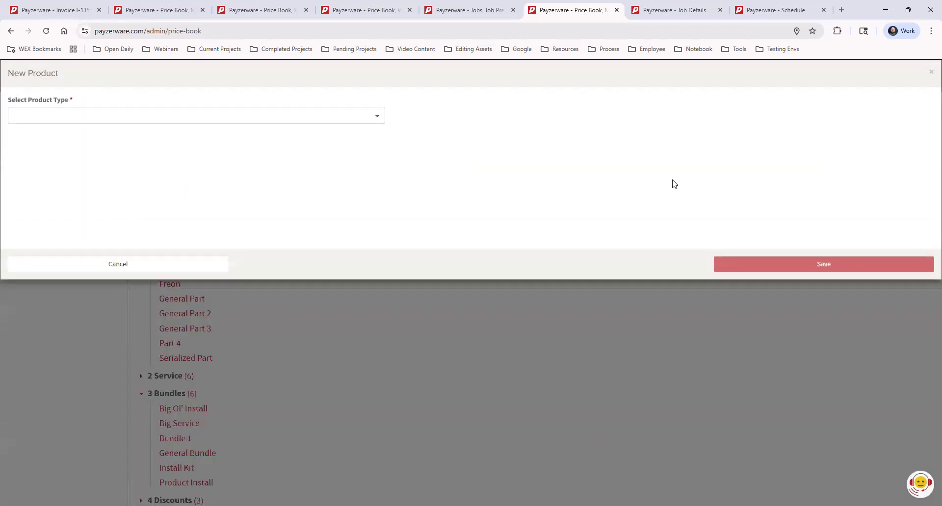
pyautogui.click(91, 116)
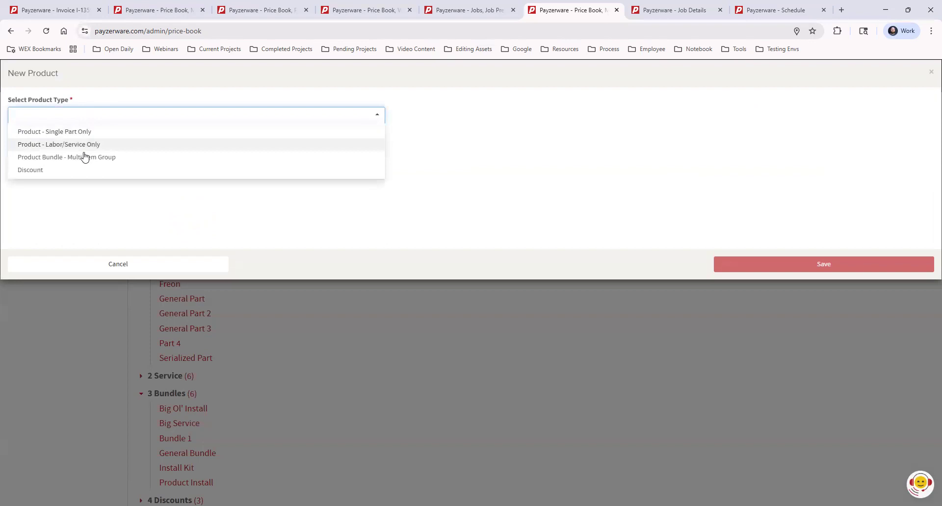
pyautogui.click(61, 172)
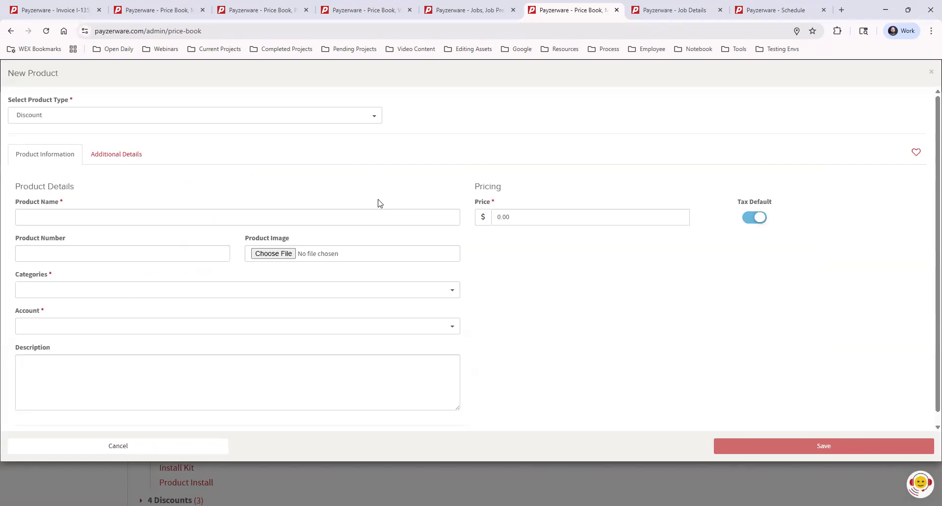
pyautogui.click(524, 217)
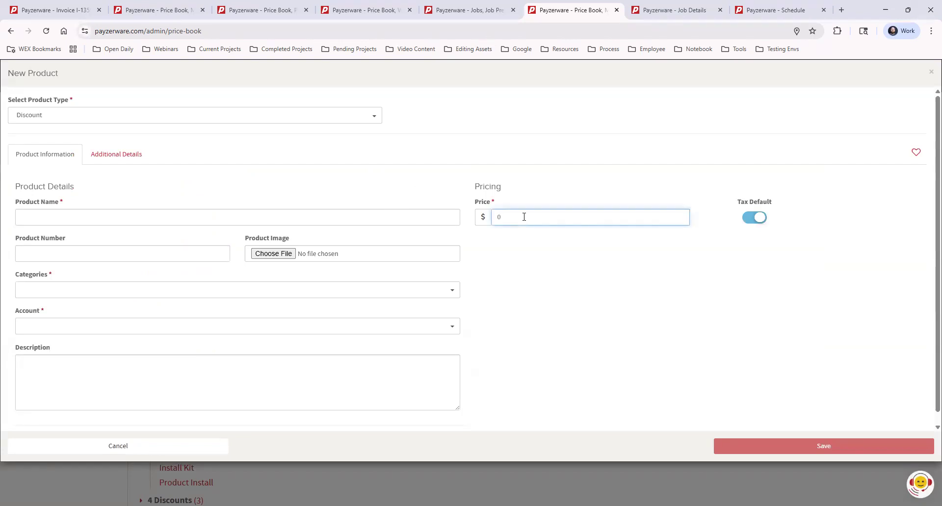
pyautogui.write('0')
pyautogui.press('BackSpace')
pyautogui.write('1')
pyautogui.moveTo(501, 217); pyautogui.dragTo(492, 217)
pyautogui.write('2')
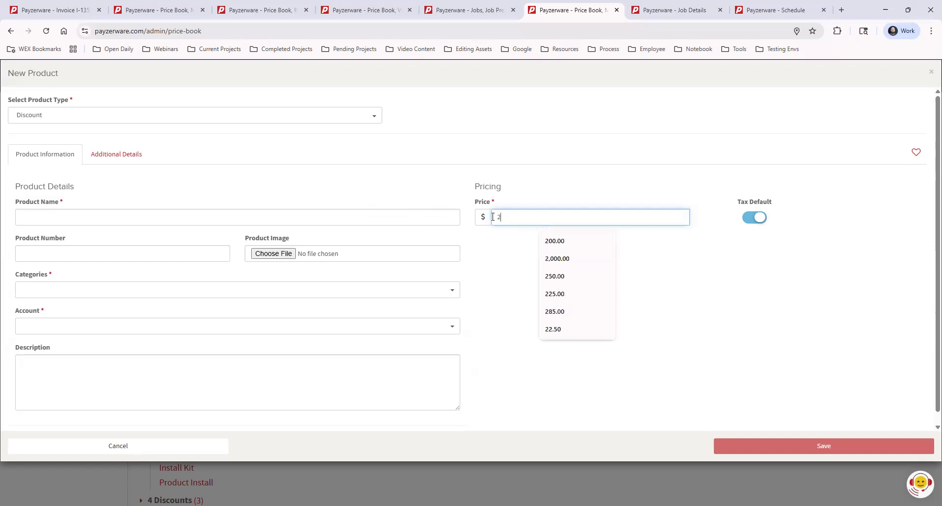
pyautogui.write('5')
pyautogui.write('-')
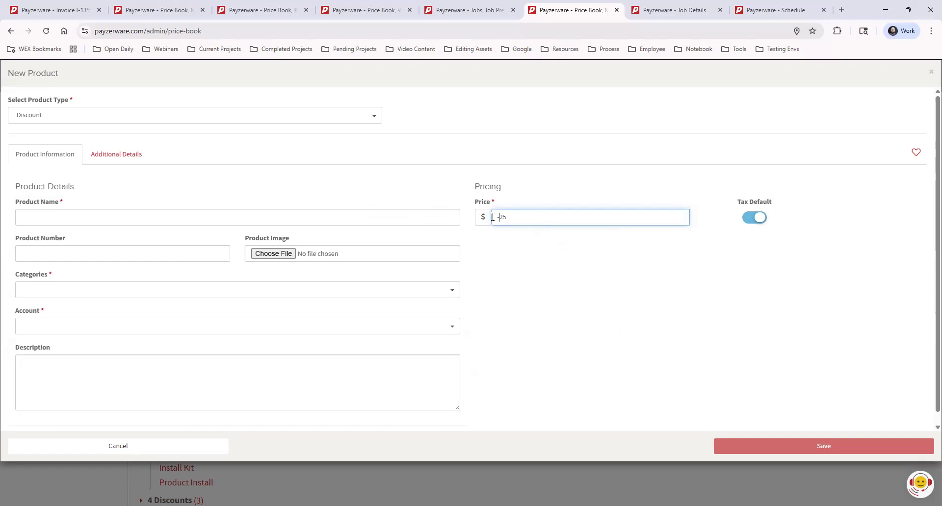
pyautogui.click(546, 274)
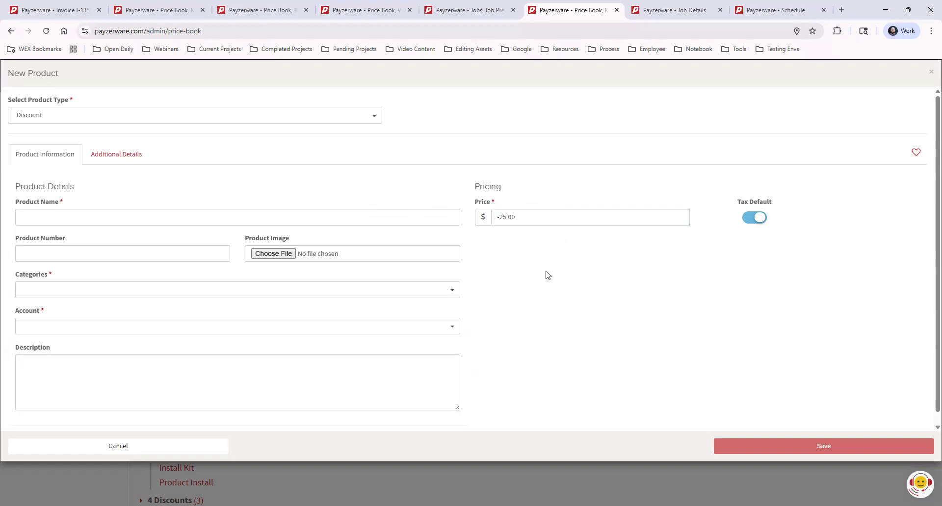
# Step: Name the discount product $25 Coupon
pyautogui.click(160, 215)
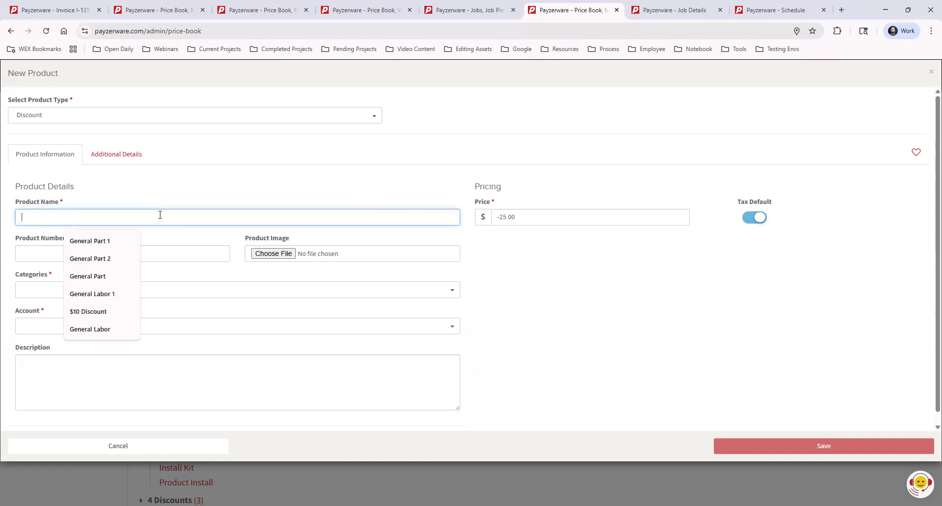
pyautogui.write('$25')
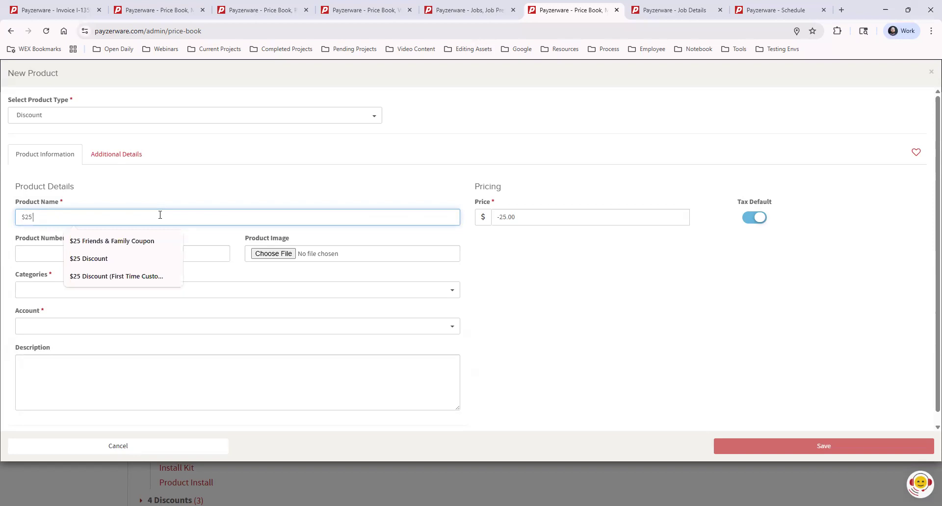
pyautogui.write(' Cou')
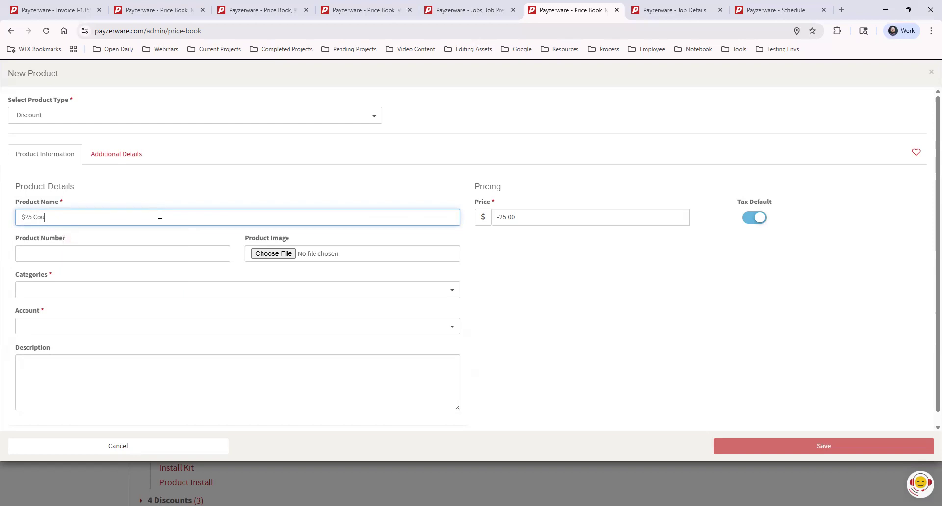
pyautogui.write('pon')
# Step: Close the discount form without saving and list the products in the 4 Discounts category
pyautogui.click(930, 72)
pyautogui.scroll(-2, 167, 372)
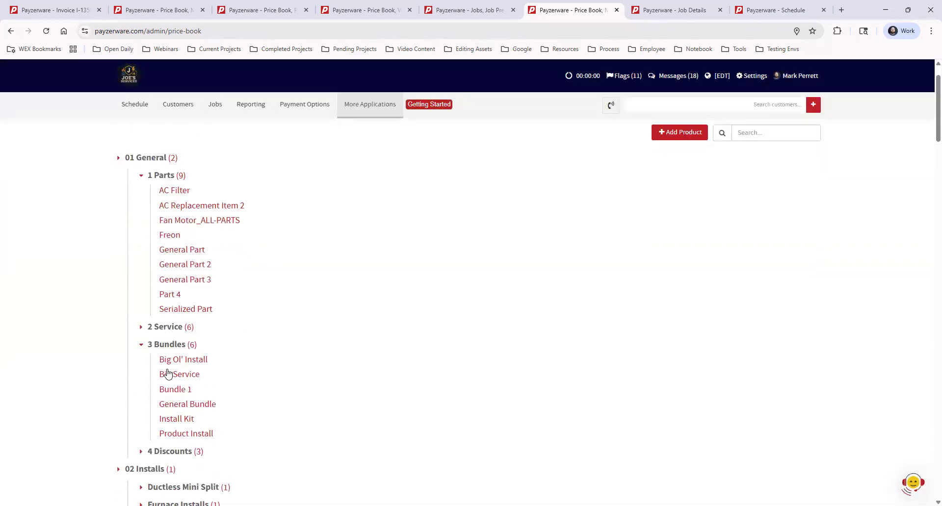
pyautogui.click(140, 403)
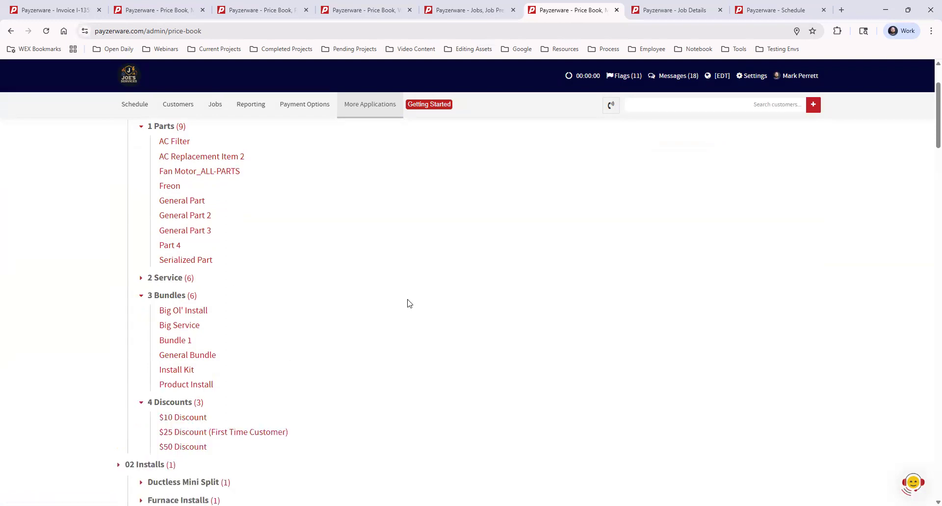
pyautogui.scroll(-1, 500, 265)
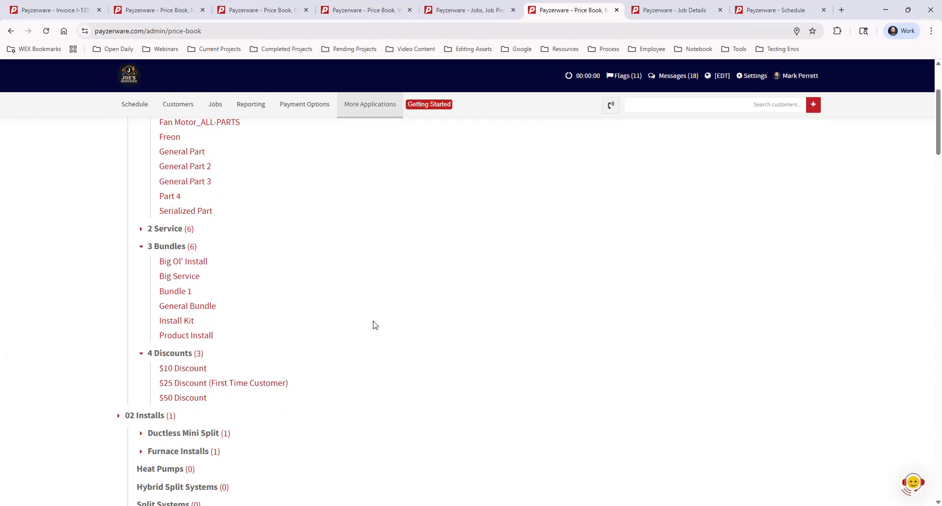
pyautogui.scroll(3, 418, 330)
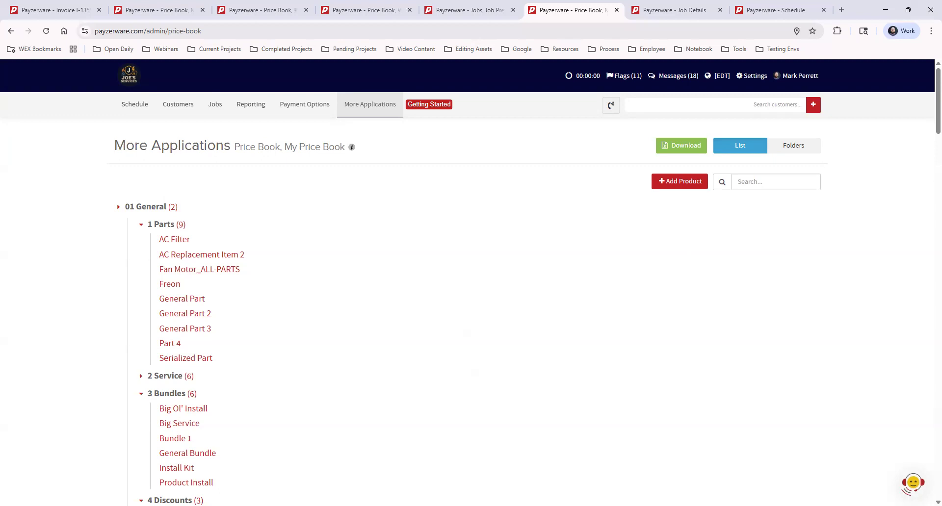
# Step: Start a new invoice on the Price Book Example job and open the item picker for its product lines
pyautogui.click(657, 12)
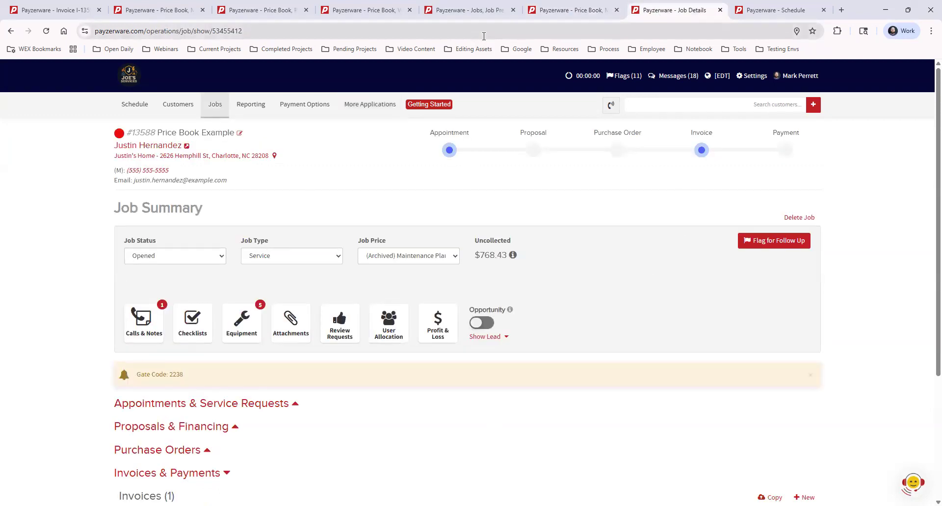
pyautogui.scroll(-2, 541, 251)
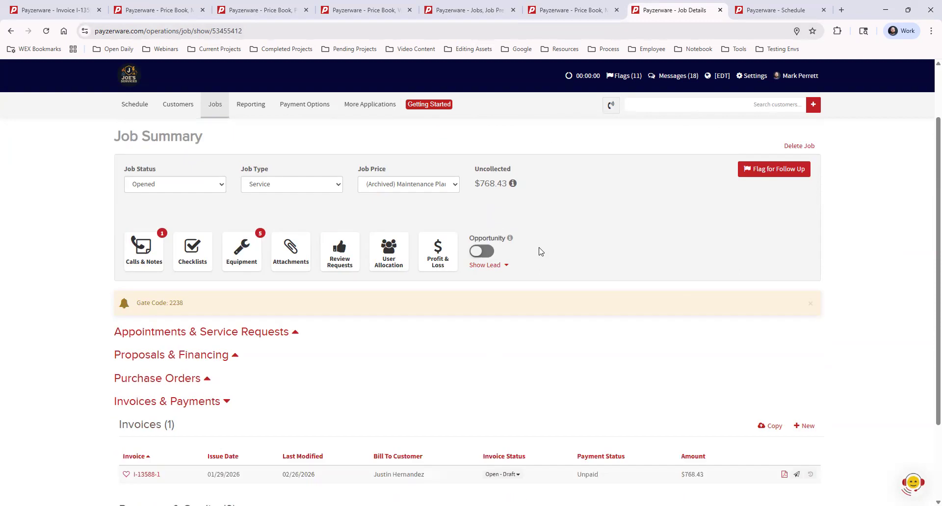
pyautogui.scroll(-3, 541, 252)
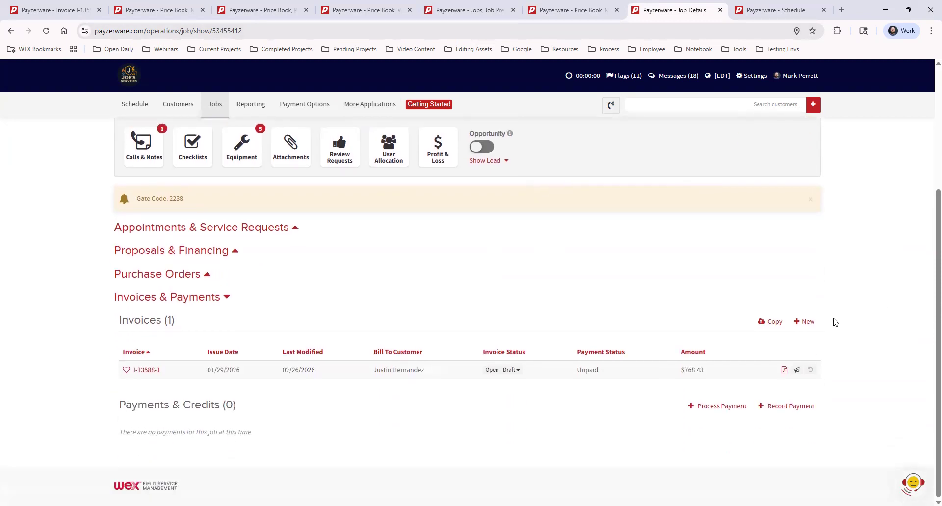
pyautogui.click(807, 323)
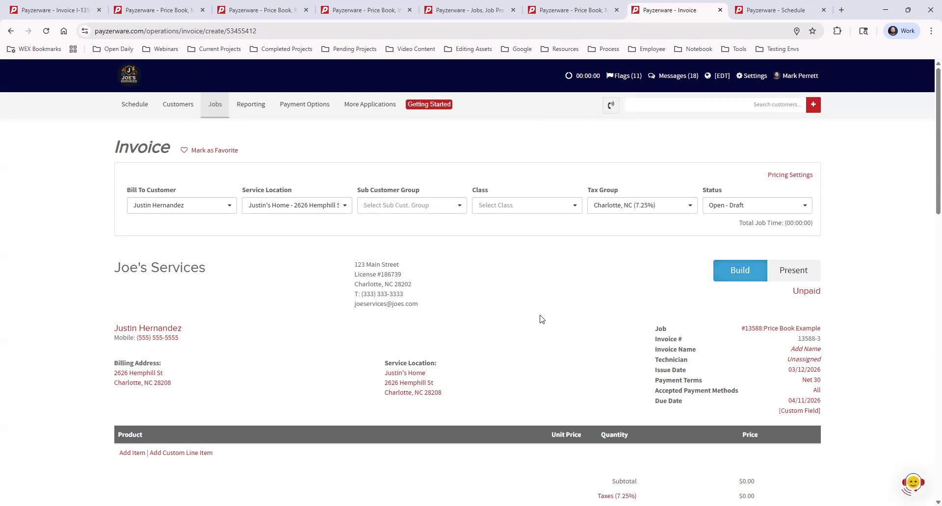
pyautogui.scroll(-2, 483, 321)
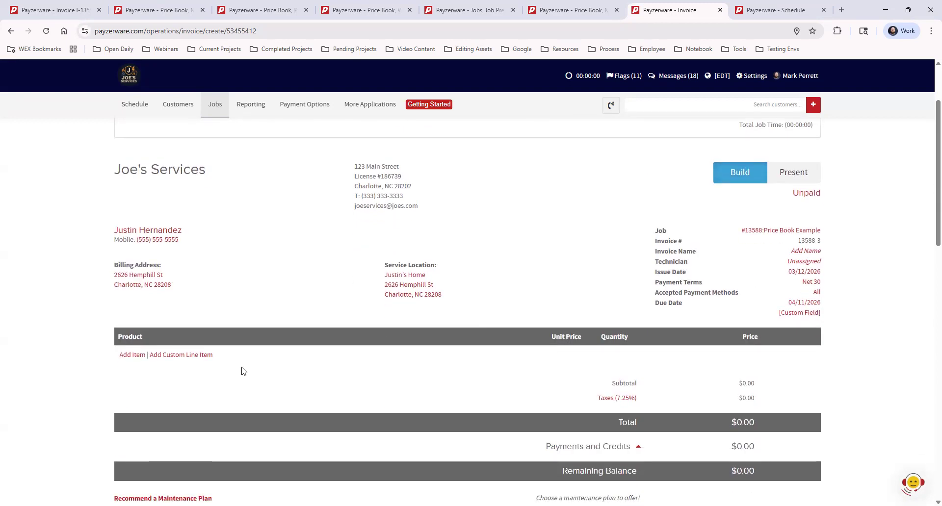
pyautogui.click(125, 356)
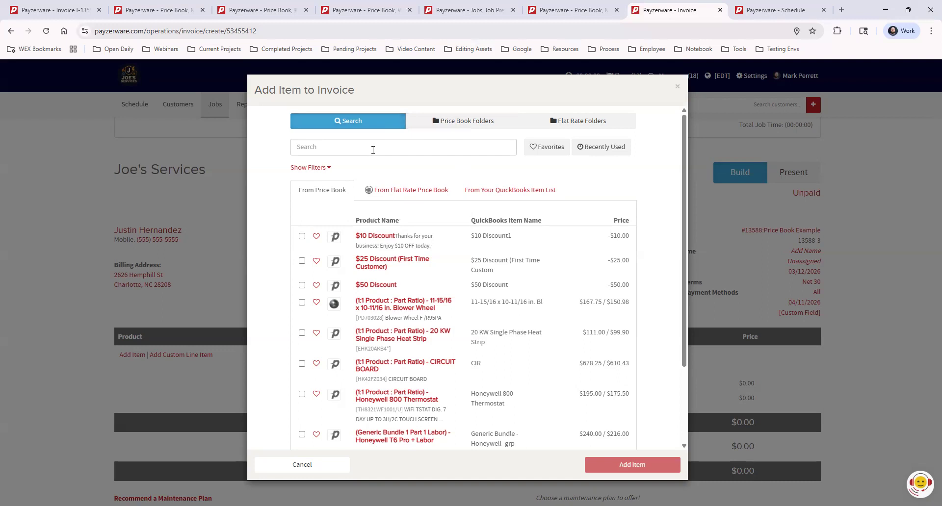
# Step: Search for coil in both the company price book and the flat rate price book
pyautogui.click(368, 150)
pyautogui.write('coil')
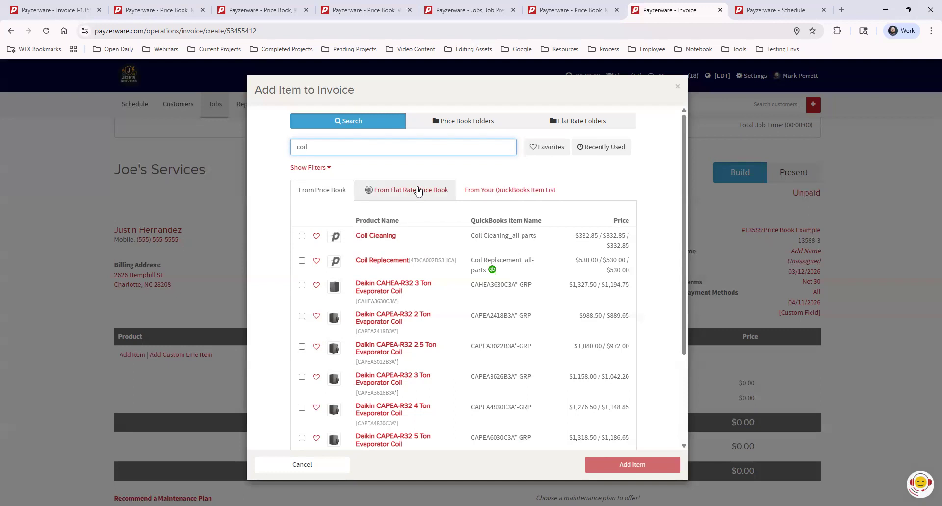
pyautogui.click(417, 192)
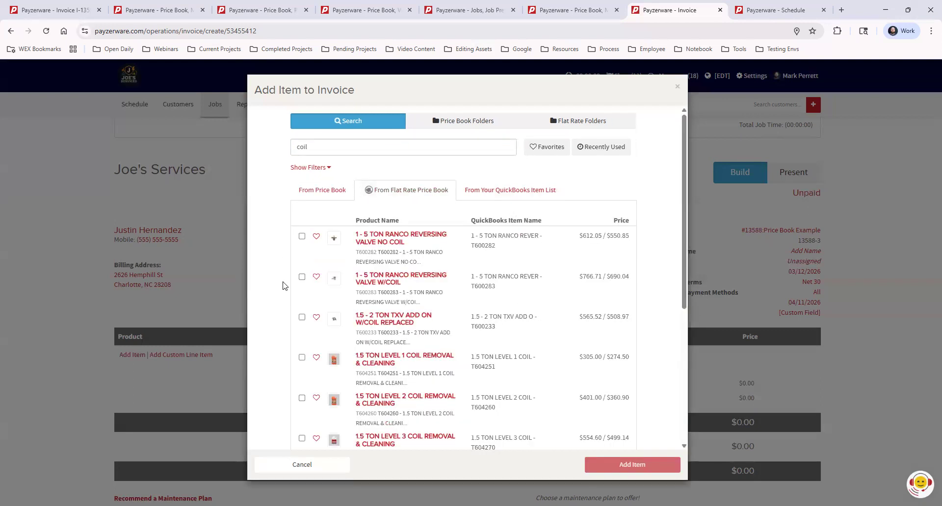
pyautogui.click(322, 190)
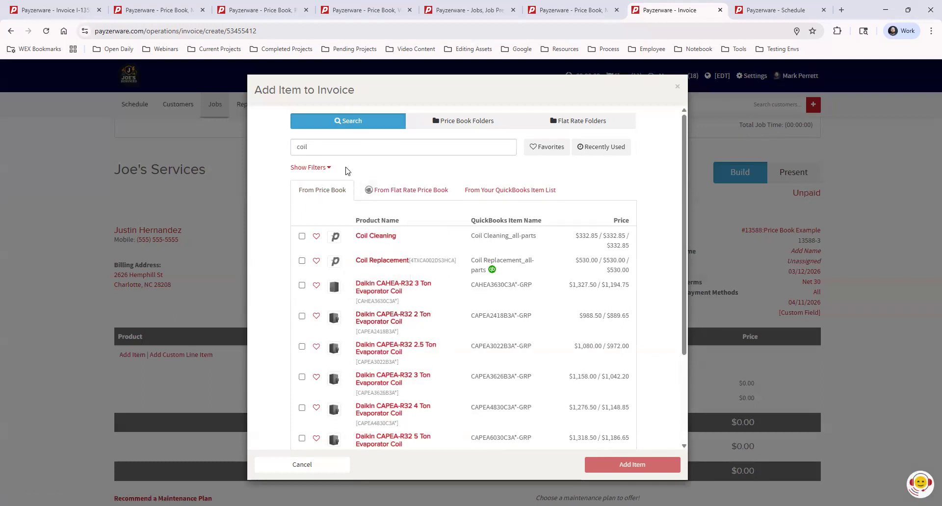
# Step: Search the price book for general part and select General Part for the invoice
pyautogui.doubleClick(329, 147)
pyautogui.write('general pa')
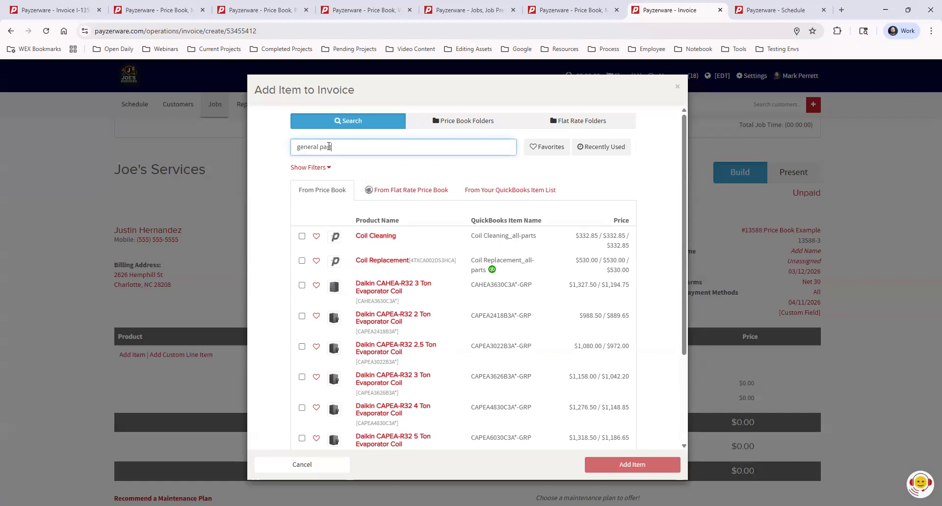
pyautogui.write('rt')
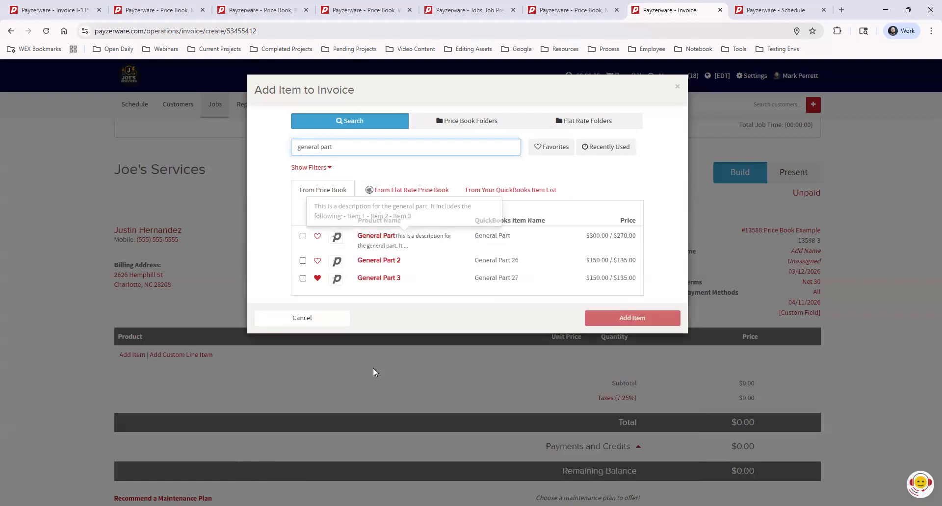
pyautogui.click(303, 236)
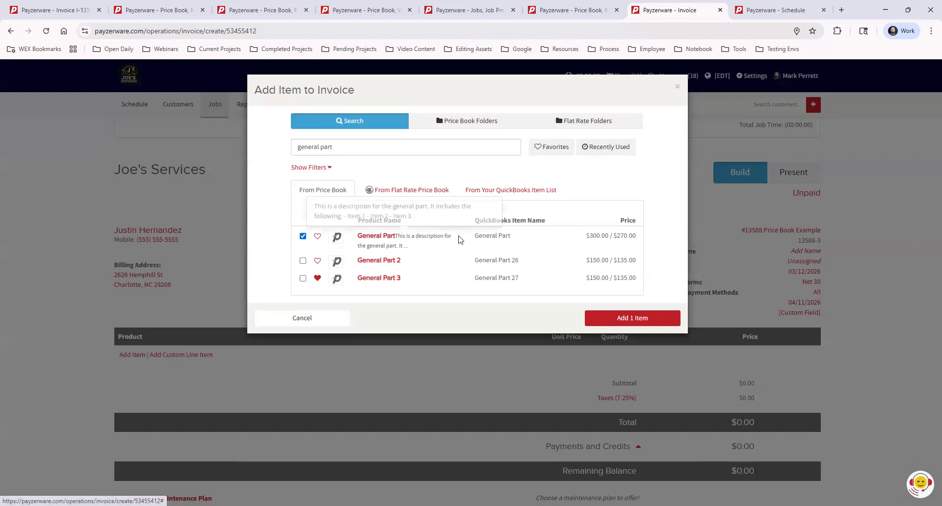
# Step: Clear the search text and list only the favorite price book products
pyautogui.click(544, 148)
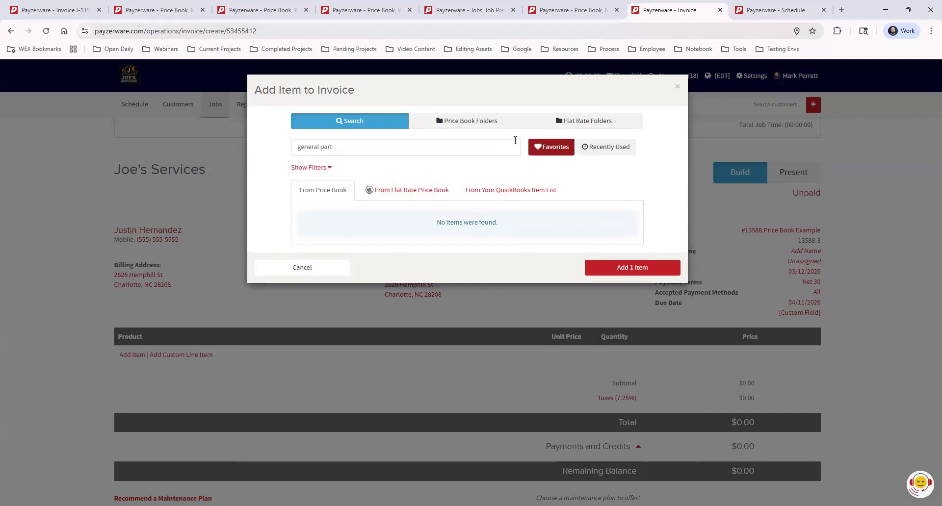
pyautogui.moveTo(344, 148); pyautogui.dragTo(250, 147)
pyautogui.press('BackSpace')
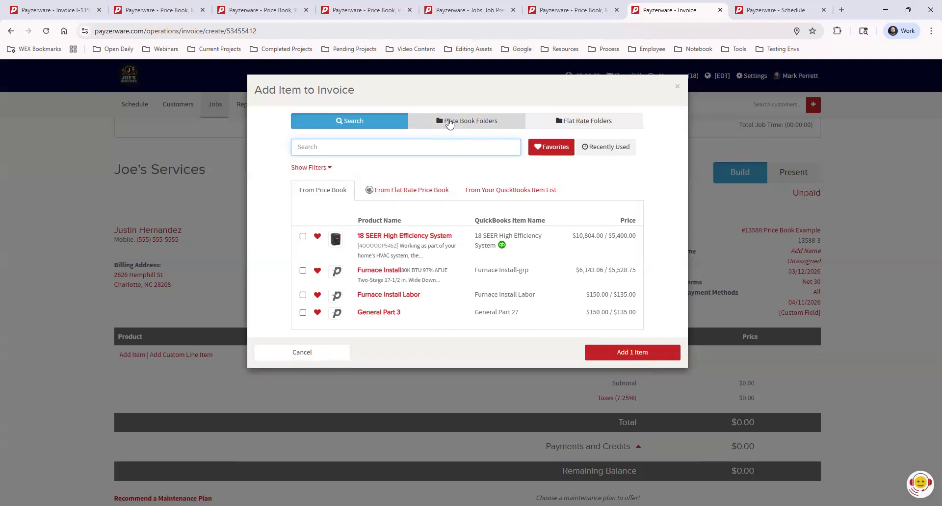
# Step: Select Furnace Install from the Furnace Installs subfolder of the 02 Installs price book folder
pyautogui.click(449, 123)
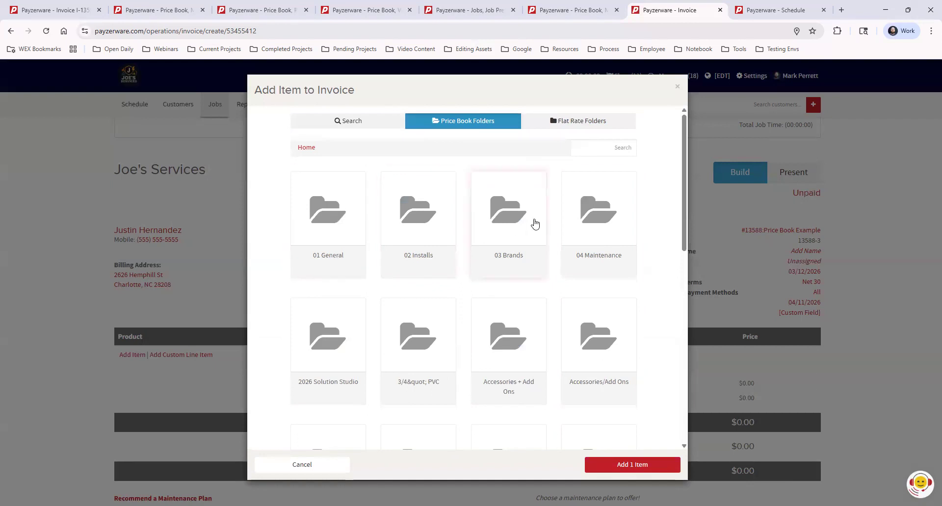
pyautogui.click(414, 233)
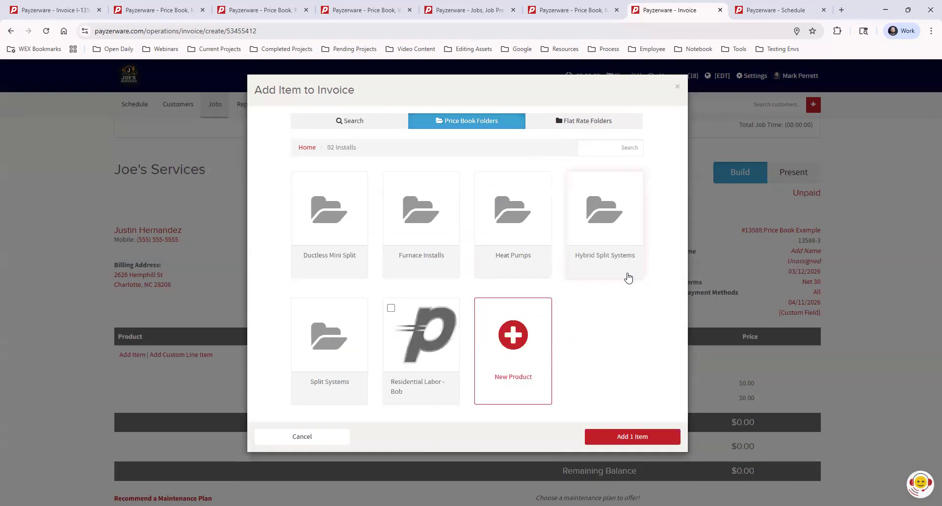
pyautogui.click(404, 212)
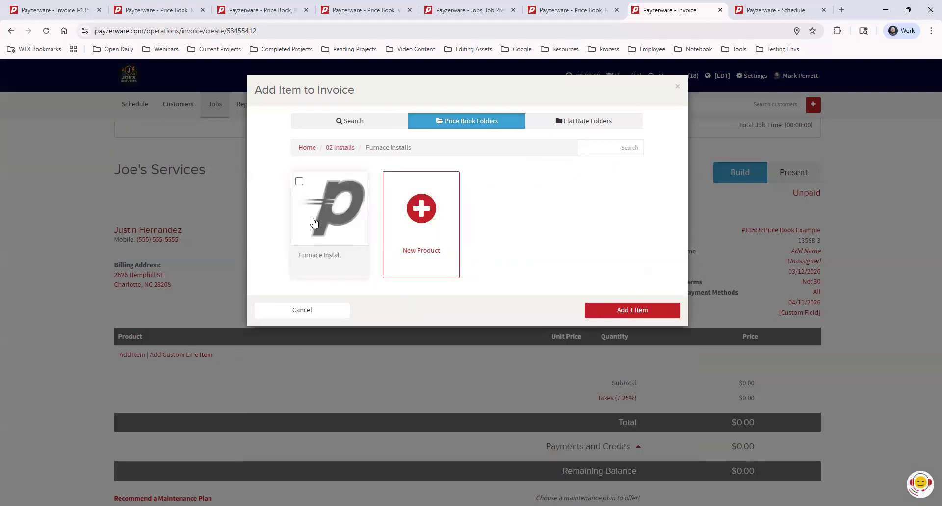
pyautogui.click(299, 181)
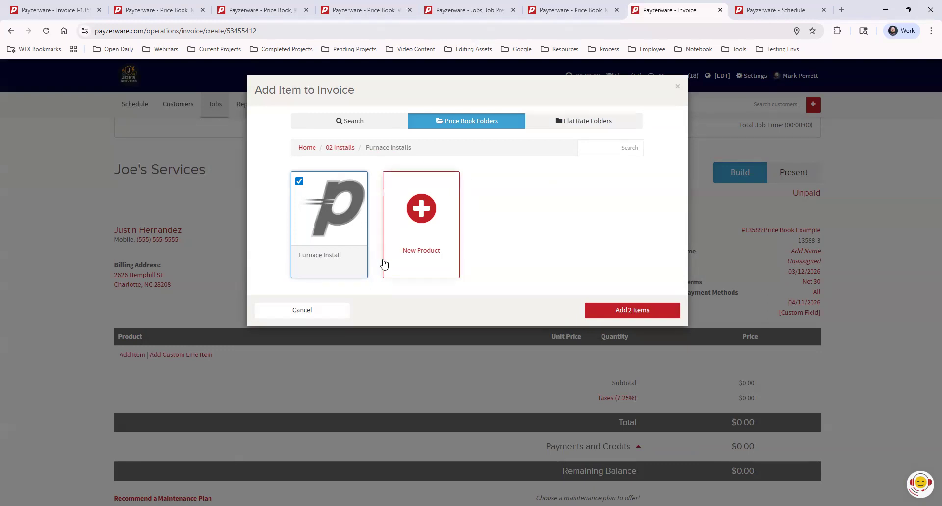
# Step: View the flat rate folders, and deselect Furnace Install in the price book folders
pyautogui.click(587, 123)
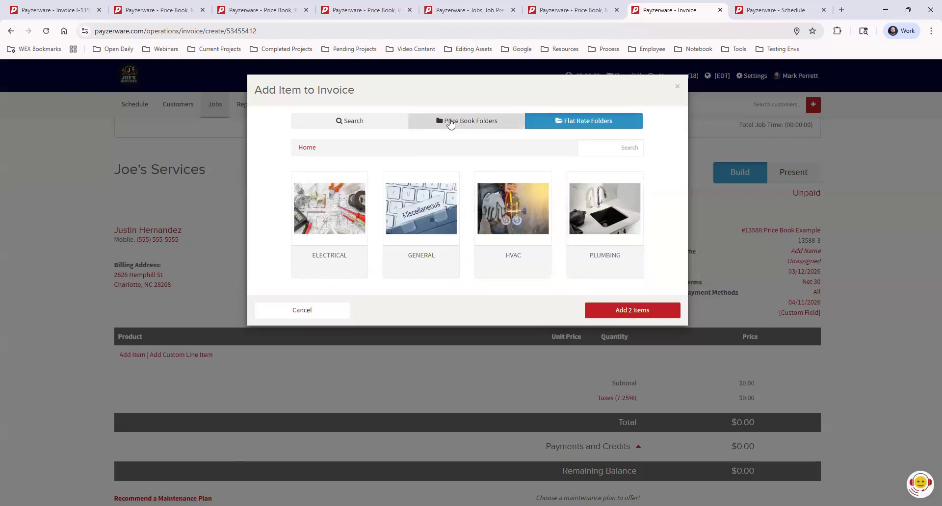
pyautogui.click(450, 122)
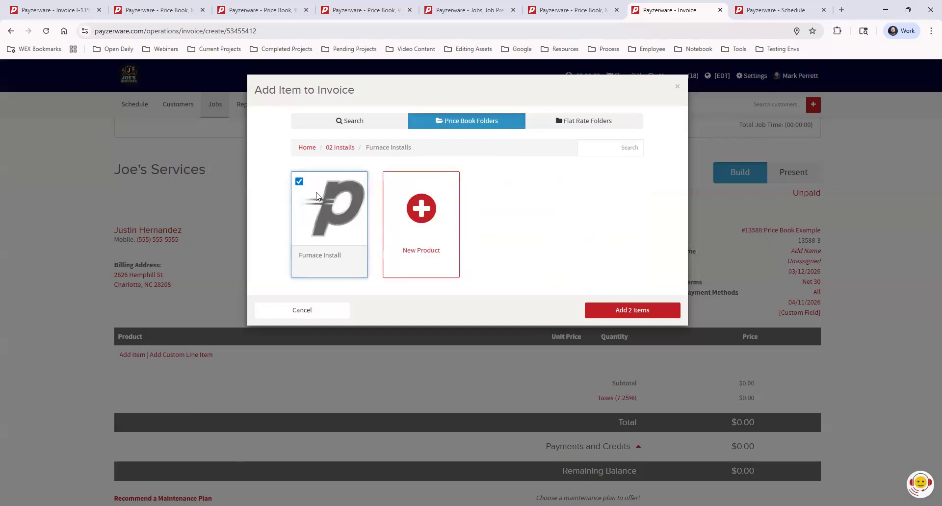
pyautogui.click(299, 182)
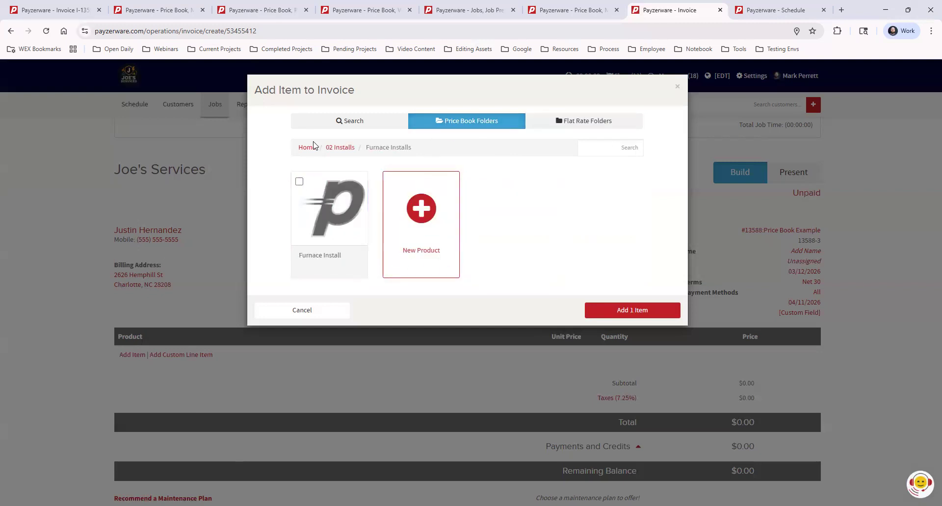
# Step: Select General Labor from the 2 Service subfolder of the 01 General price book folder
pyautogui.click(332, 126)
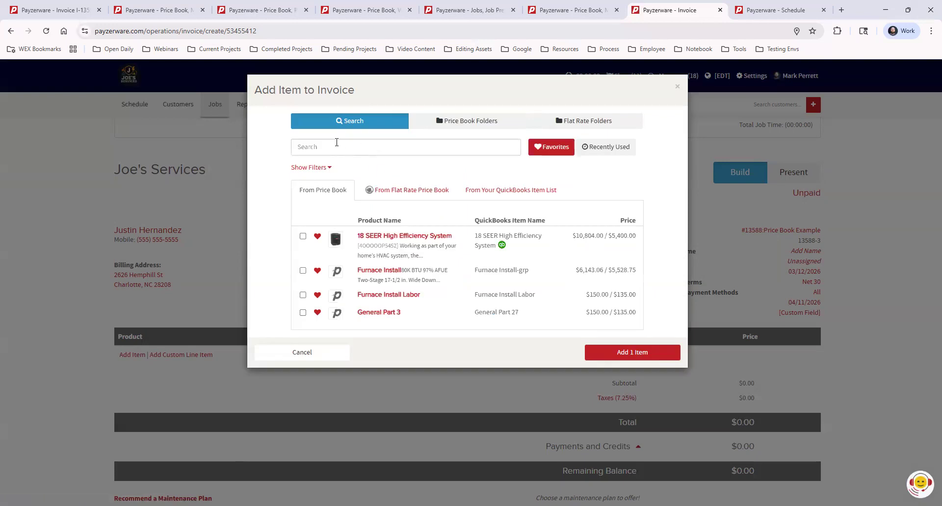
pyautogui.click(488, 122)
pyautogui.click(304, 148)
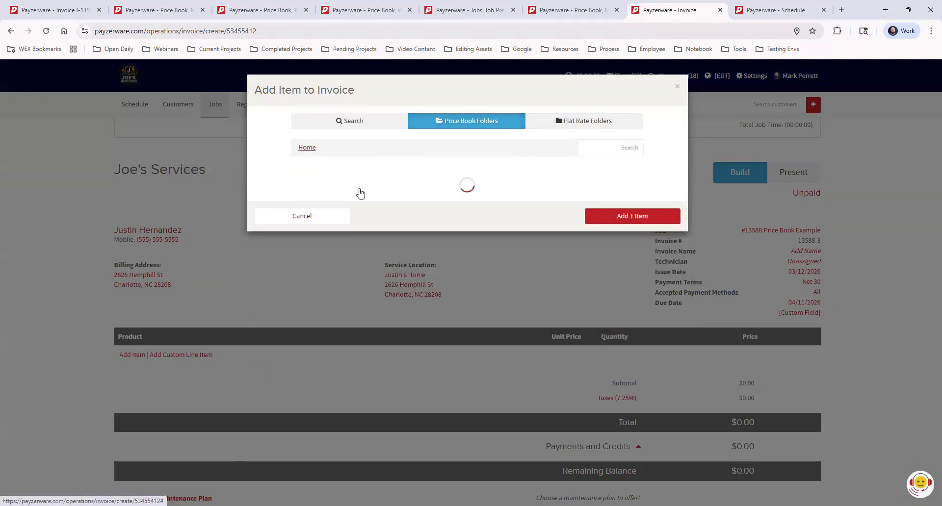
pyautogui.click(428, 221)
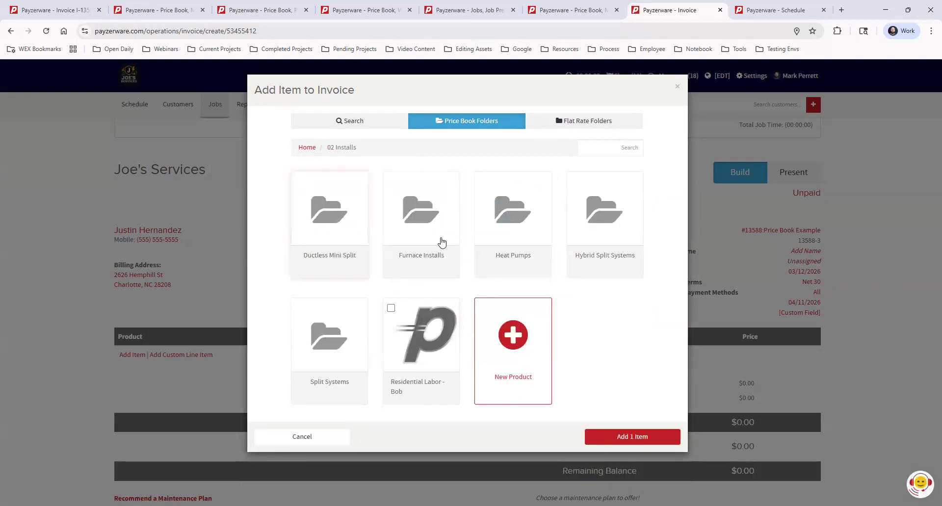
pyautogui.click(306, 147)
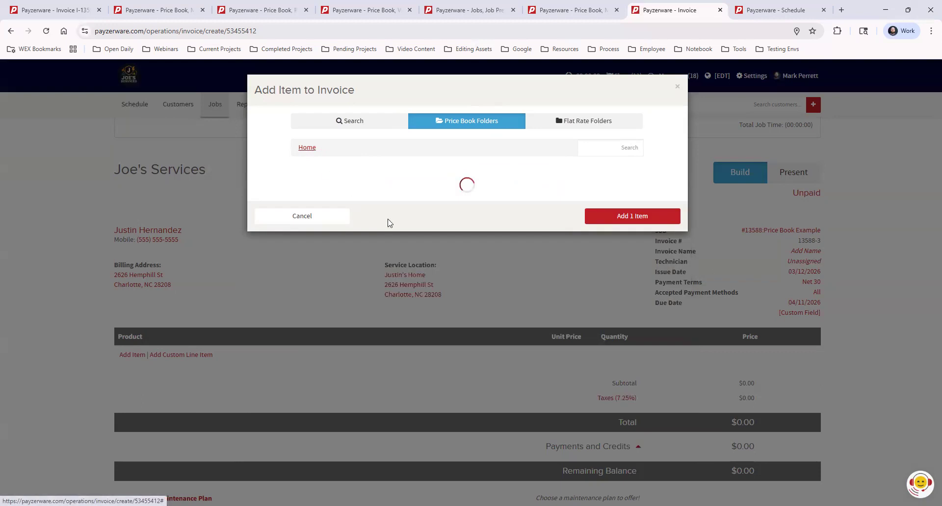
pyautogui.click(329, 223)
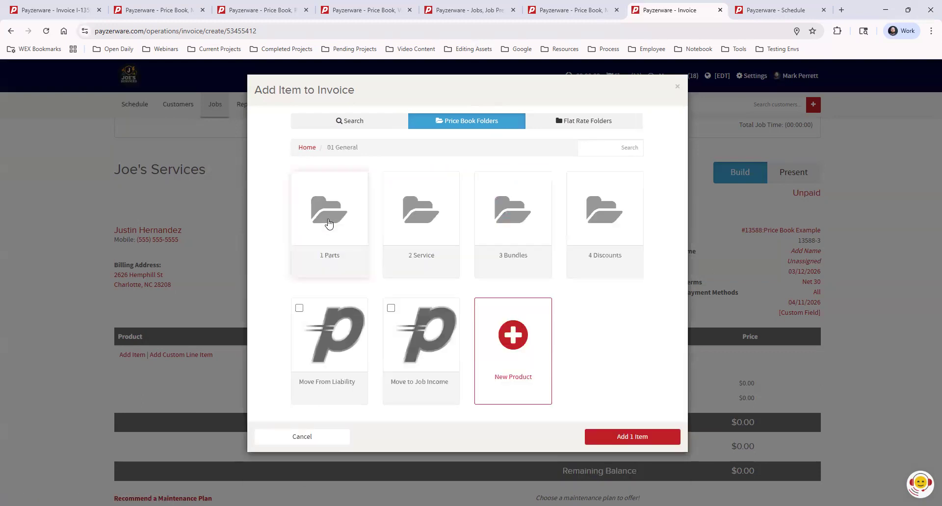
pyautogui.click(417, 216)
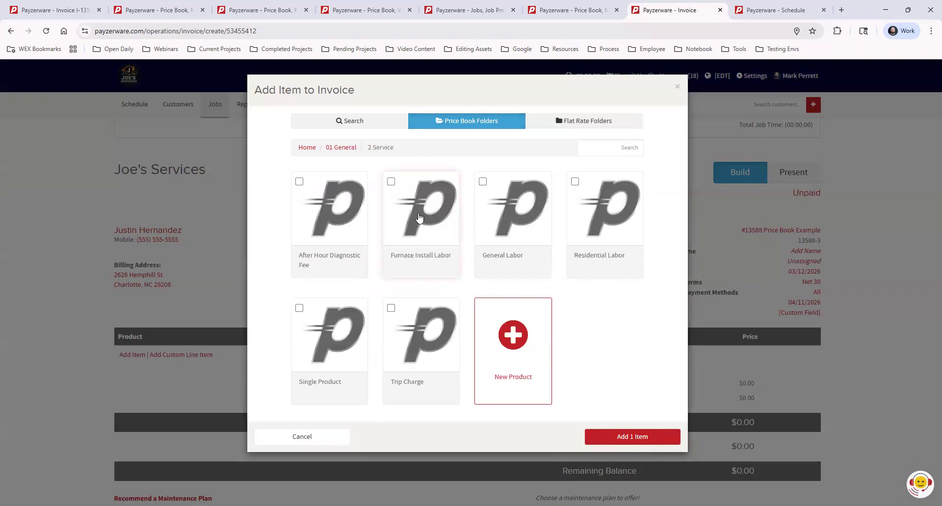
pyautogui.click(483, 182)
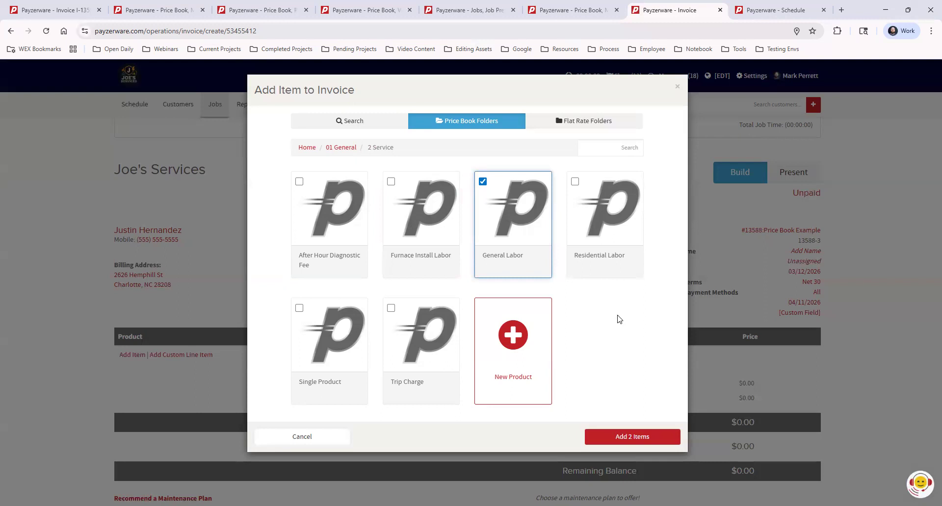
# Step: Search all price book products for filter, select 4 " Honeywell Filter, and add the selected items to the invoice
pyautogui.click(379, 123)
pyautogui.click(362, 146)
pyautogui.write('filter')
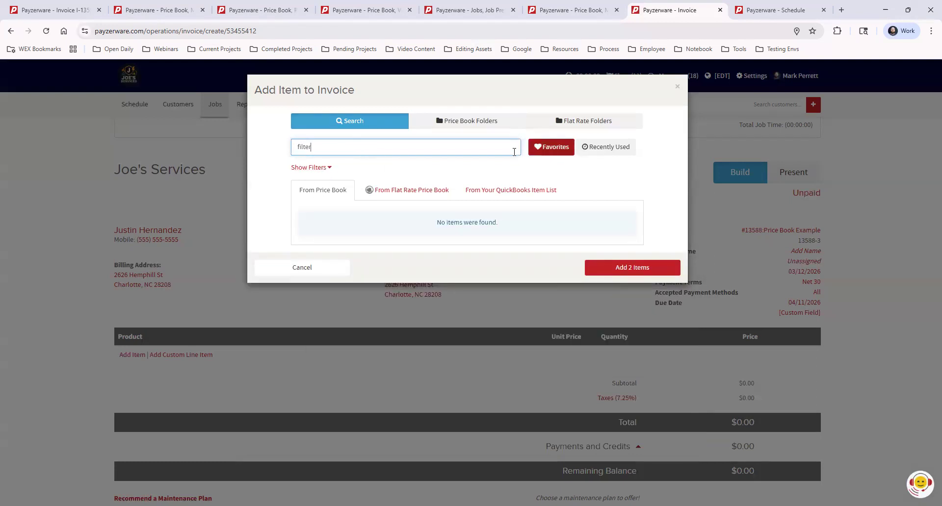
pyautogui.click(553, 148)
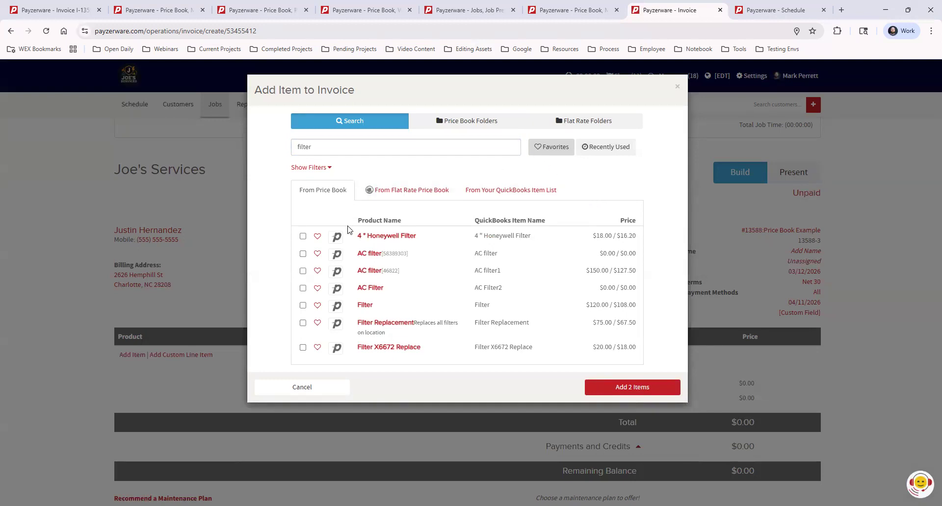
pyautogui.click(387, 238)
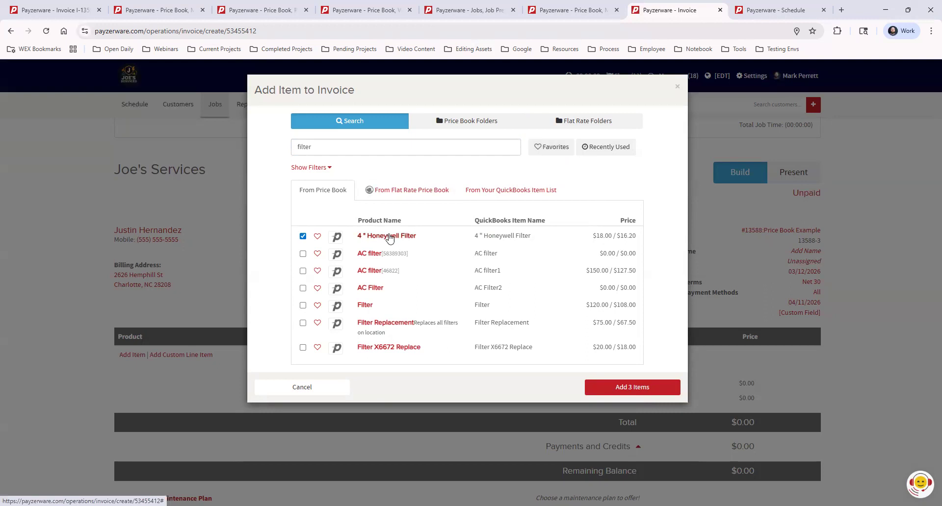
pyautogui.click(622, 388)
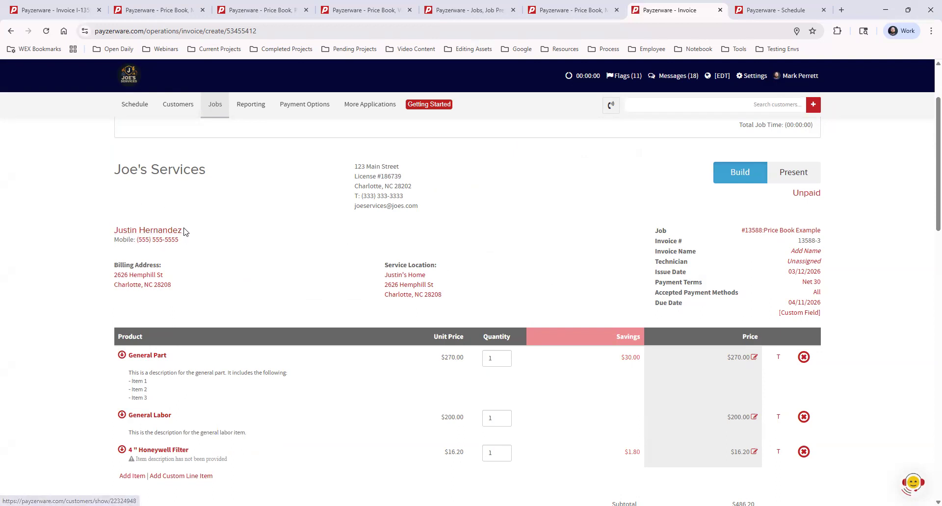
# Step: Review the savings on the invoice lines and open the details of the General Part line
pyautogui.moveTo(613, 335); pyautogui.dragTo(642, 336)
pyautogui.click(671, 379)
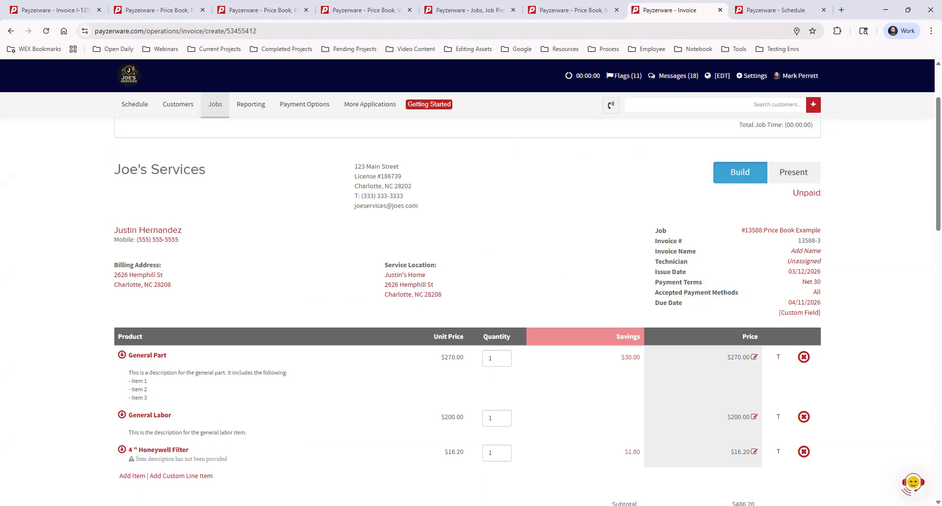
pyautogui.scroll(-1, 899, 310)
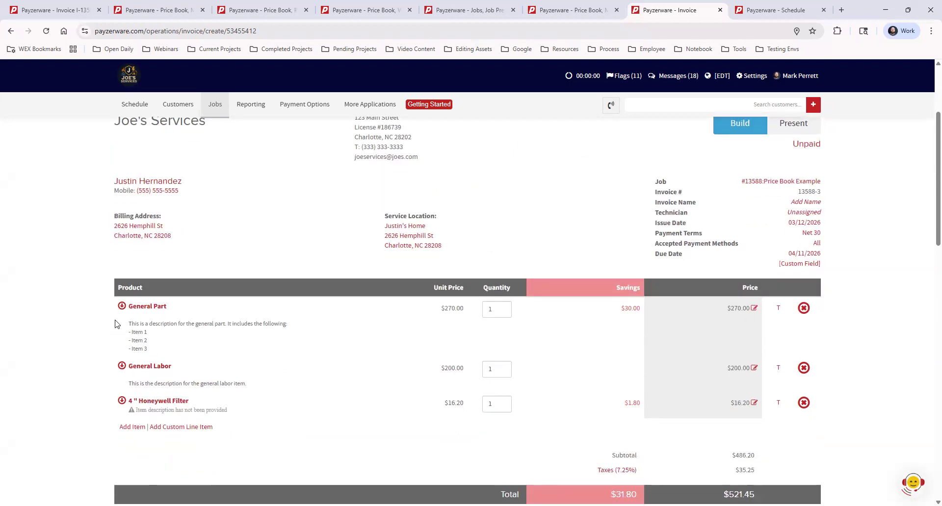
pyautogui.click(144, 309)
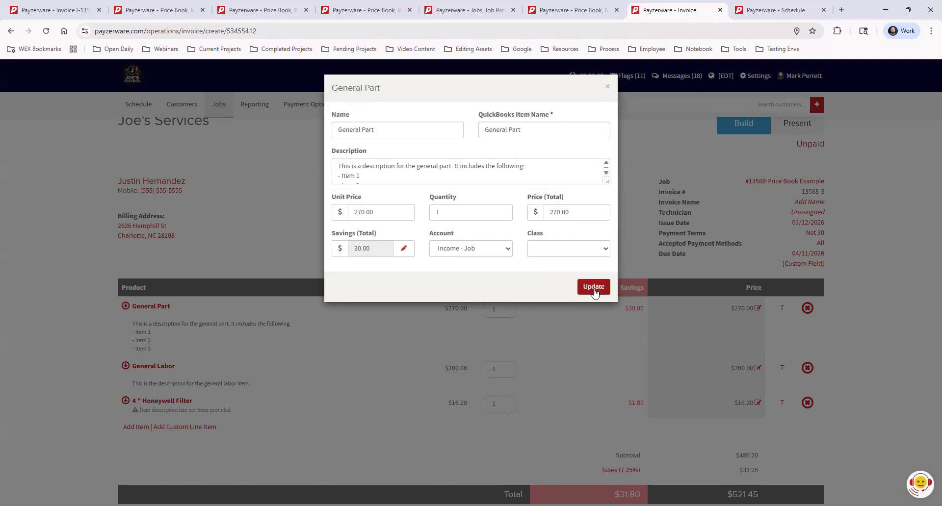
# Step: Close the General Part details and set the quantity of the General Labor line to 3
pyautogui.click(607, 88)
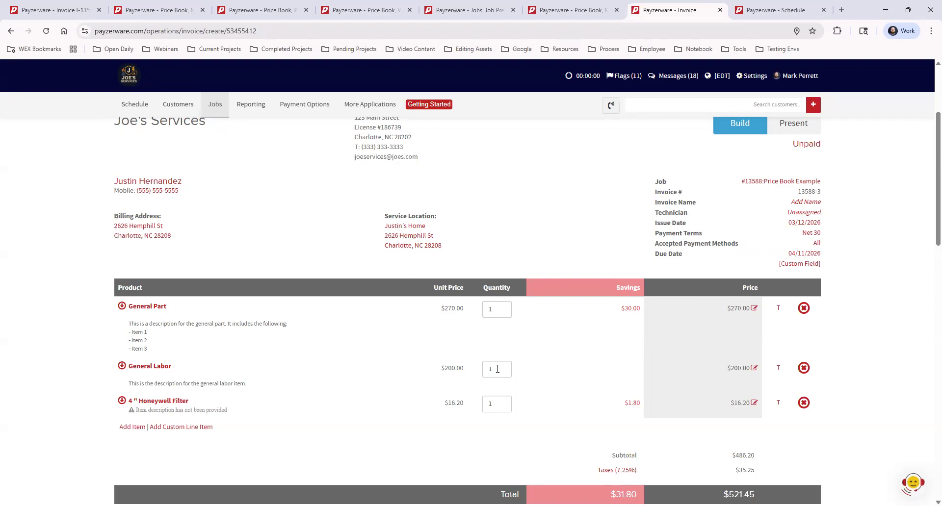
pyautogui.moveTo(496, 368); pyautogui.dragTo(482, 371)
pyautogui.write('3')
pyautogui.click(564, 350)
# Step: Turn off tax on the General Part, General Labor and 4 " Honeywell Filter invoice lines
pyautogui.click(777, 310)
pyautogui.click(777, 369)
pyautogui.click(778, 403)
pyautogui.click(779, 308)
pyautogui.click(779, 309)
# Step: Open the send options for the invoice and set the customer's delivery method to Email
pyautogui.scroll(-2, 866, 262)
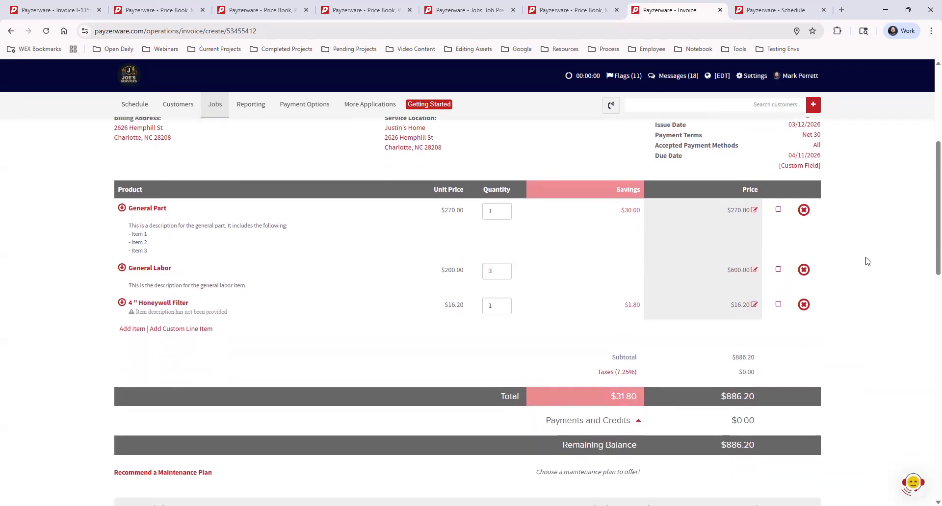
pyautogui.scroll(-14, 866, 261)
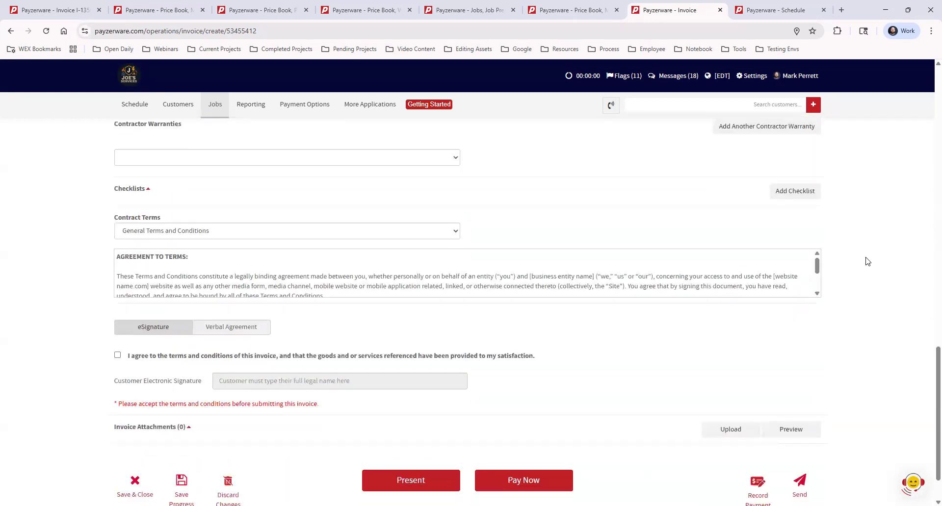
pyautogui.scroll(-2, 866, 261)
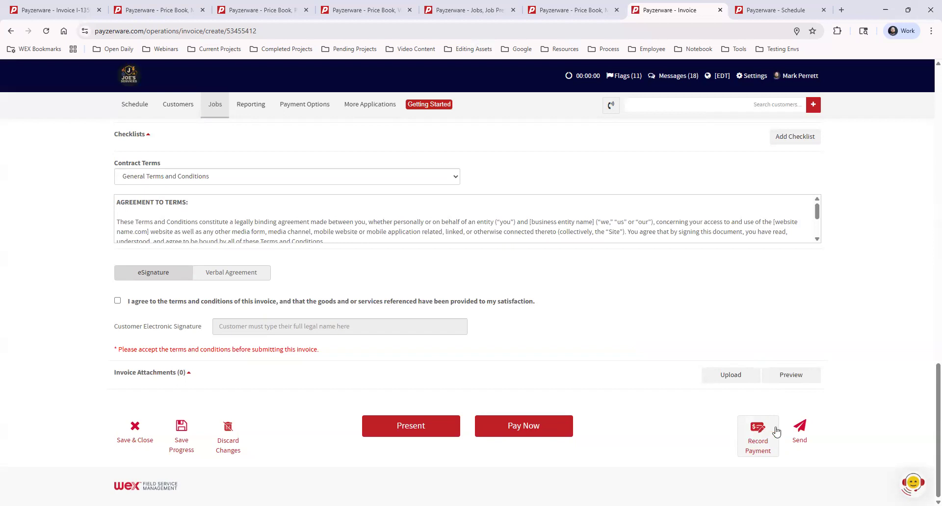
pyautogui.click(803, 430)
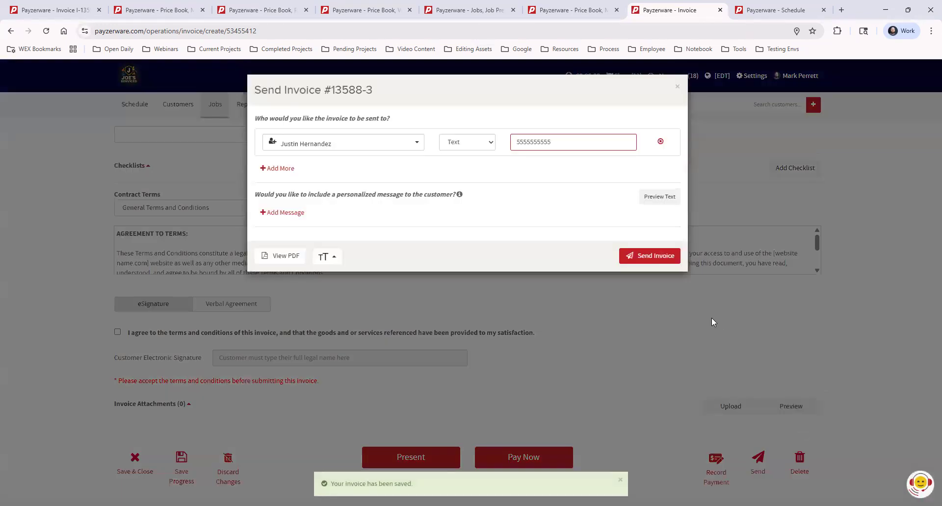
pyautogui.click(465, 143)
pyautogui.click(455, 152)
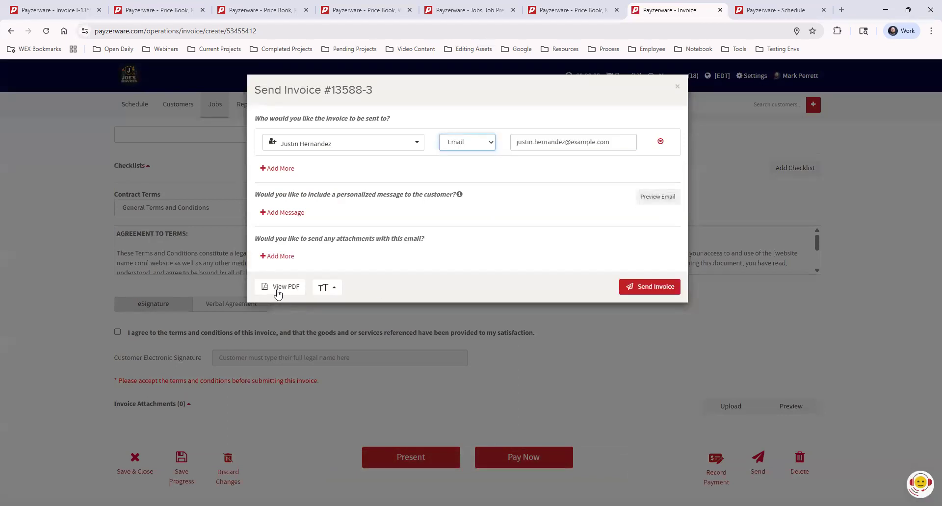
# Step: Preview the invoice as a PDF, review its line items and totals, and close the preview
pyautogui.click(287, 289)
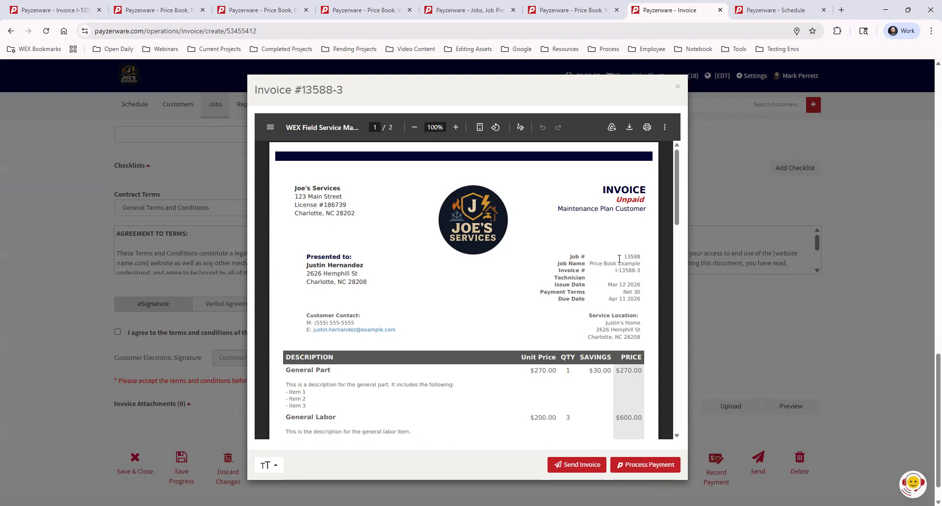
pyautogui.moveTo(675, 176); pyautogui.dragTo(679, 208)
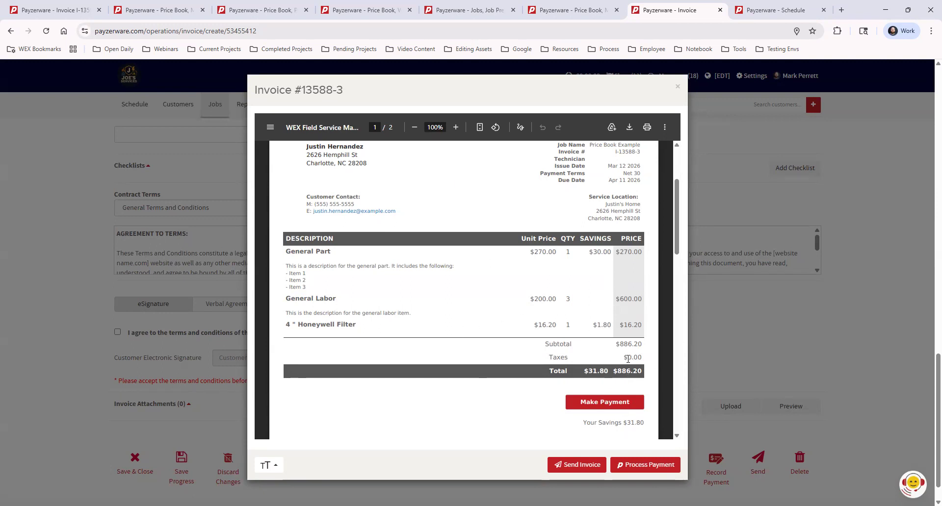
pyautogui.scroll(6, 685, 225)
pyautogui.scroll(3, 575, 225)
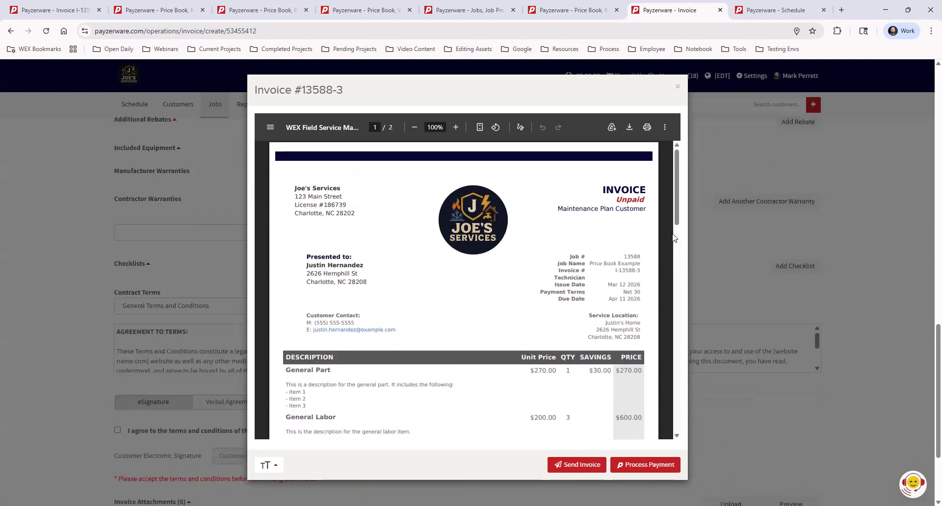
pyautogui.click(677, 88)
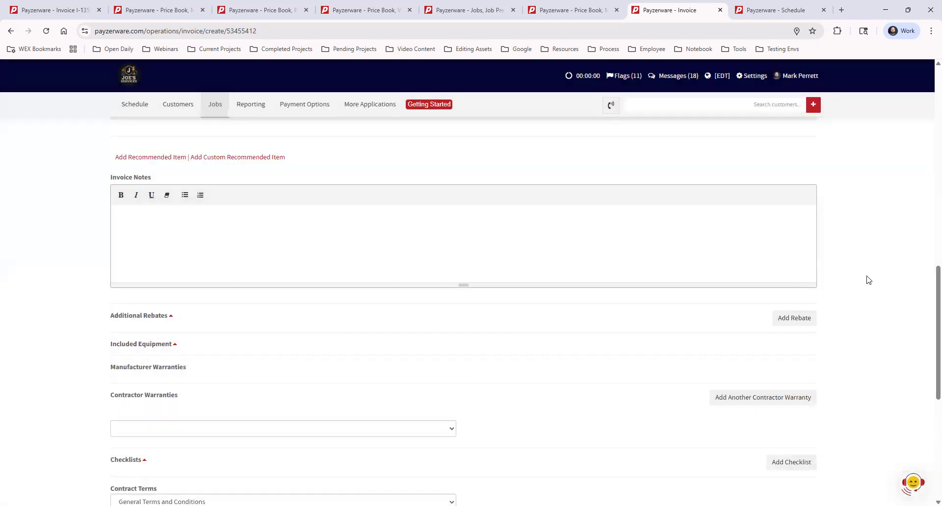
# Step: Start recording a payment for the invoice without a customer signature, and set the payment method to Check
pyautogui.scroll(-7, 863, 280)
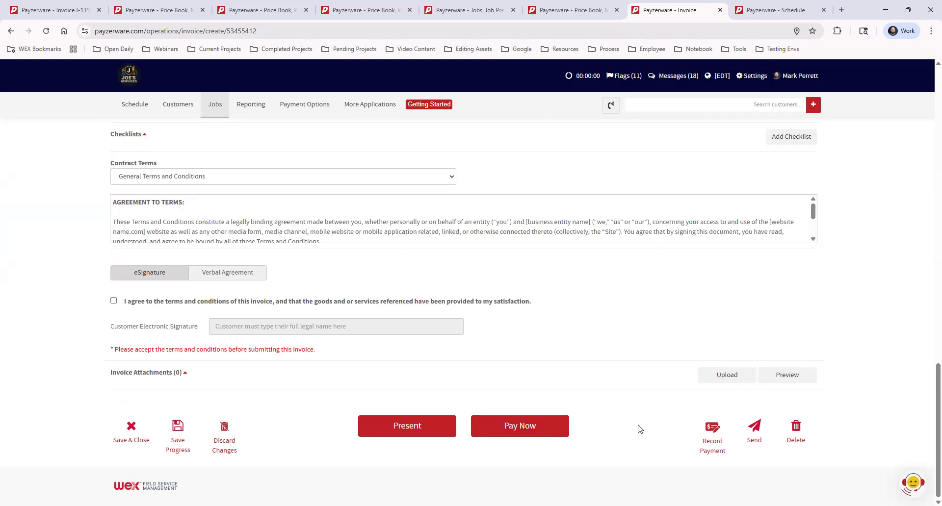
pyautogui.click(713, 430)
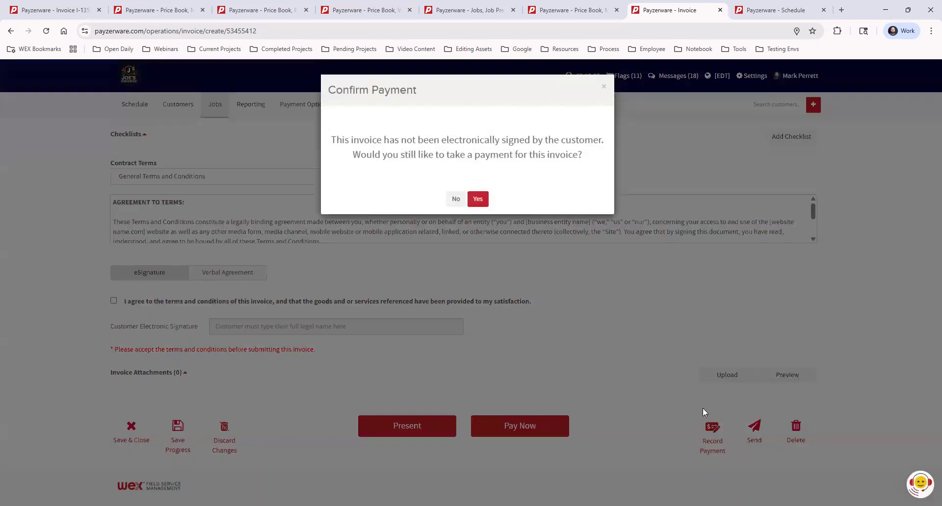
pyautogui.click(477, 200)
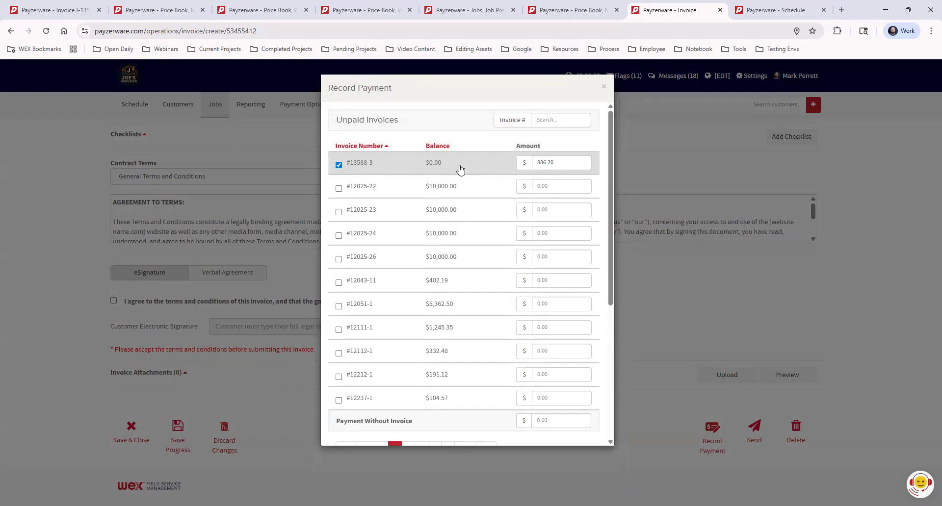
pyautogui.moveTo(609, 155); pyautogui.dragTo(623, 294)
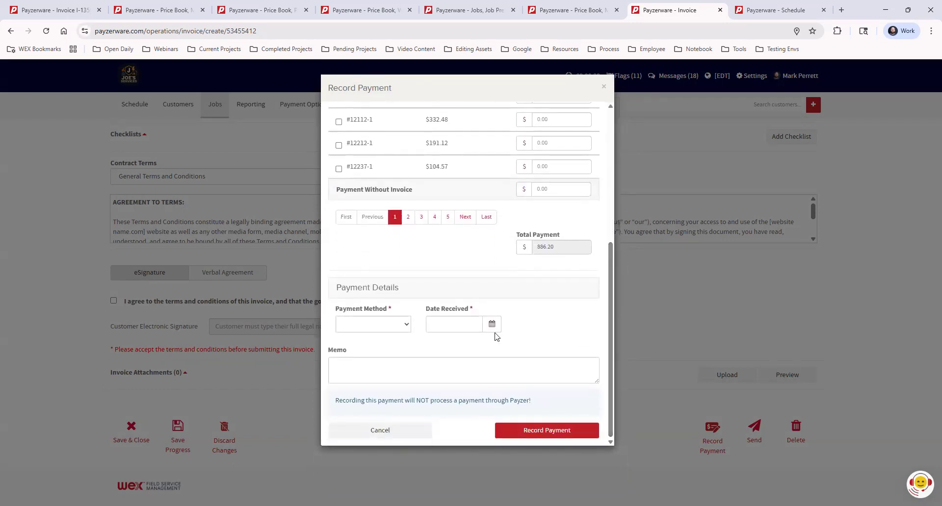
pyautogui.click(377, 331)
pyautogui.click(371, 182)
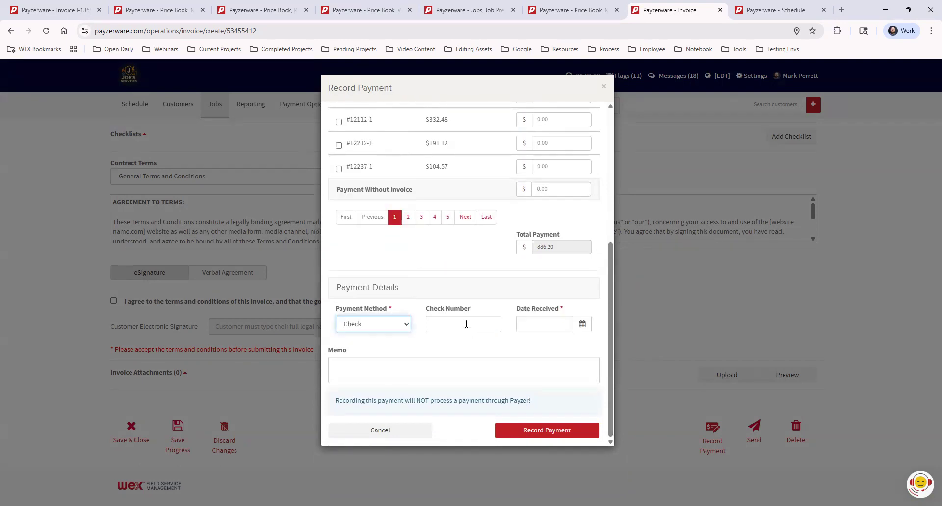
# Step: Record the payment with check number 1234 and received date 03/12/2026, and review the job's invoices and payments
pyautogui.click(466, 324)
pyautogui.write('1234')
pyautogui.press('Tab')
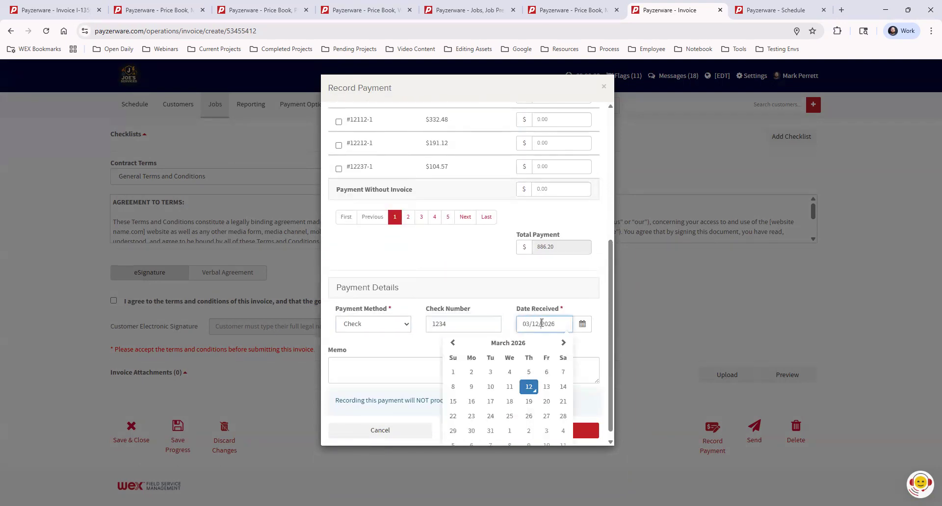
pyautogui.click(530, 386)
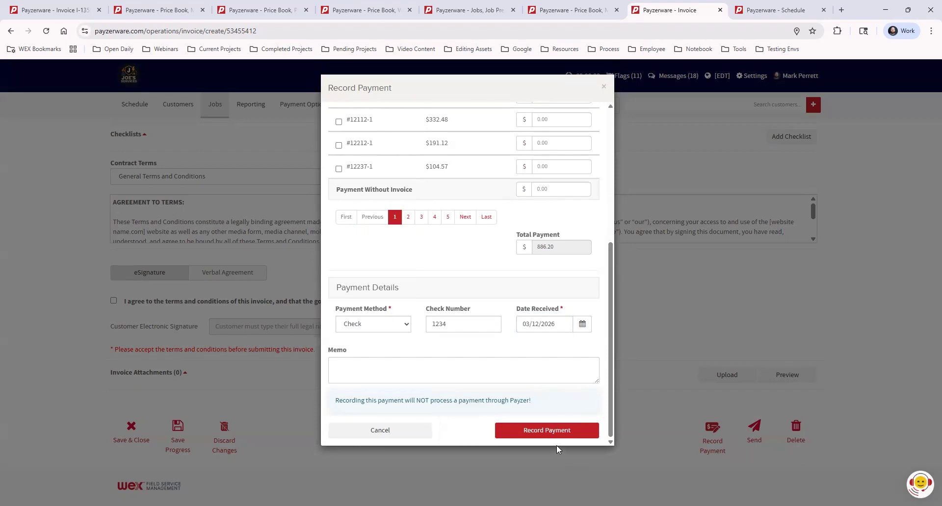
pyautogui.click(551, 432)
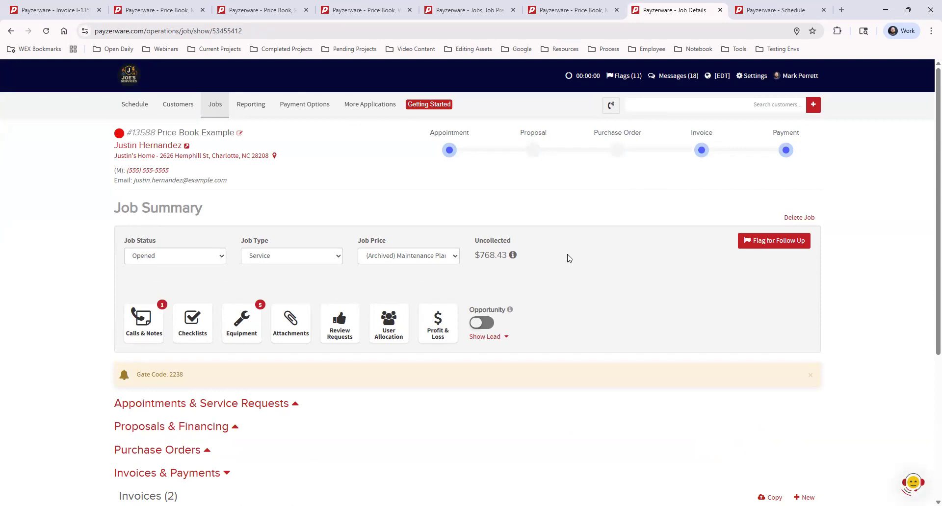
pyautogui.scroll(-4, 568, 258)
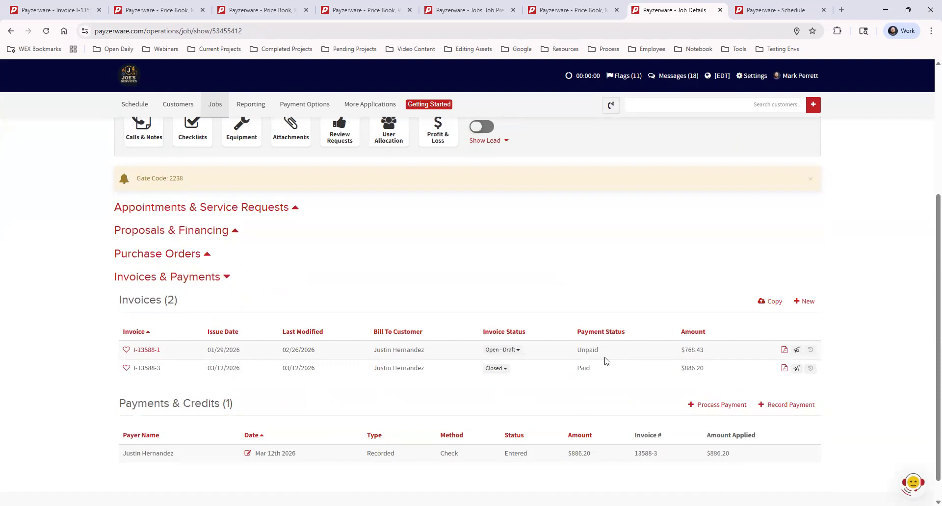
pyautogui.scroll(-1, 657, 396)
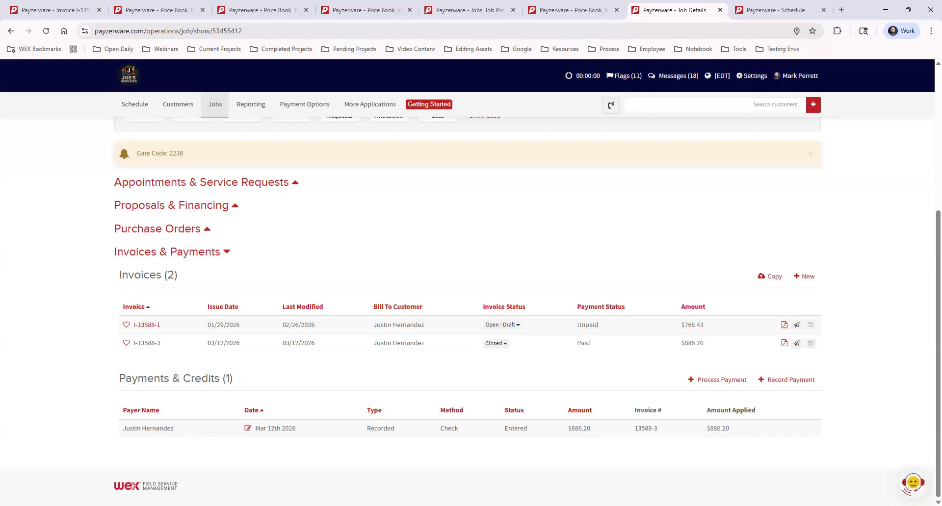
# Step: Open the Data Center support chat and choose to submit a new price book upload
pyautogui.click(374, 105)
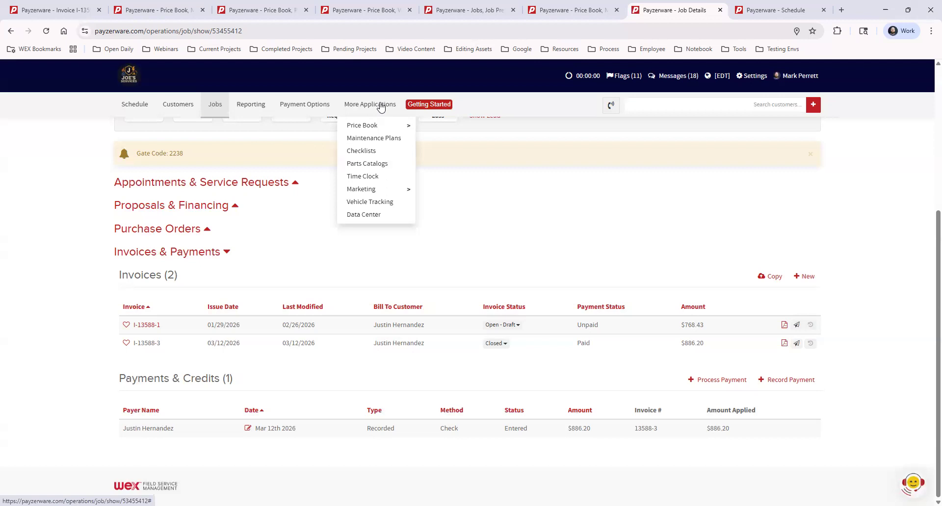
pyautogui.click(376, 125)
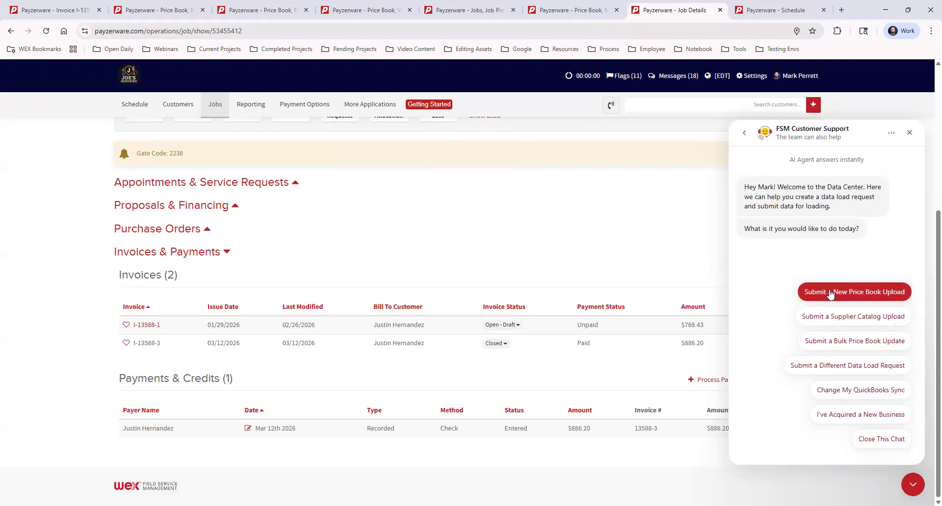
pyautogui.click(880, 292)
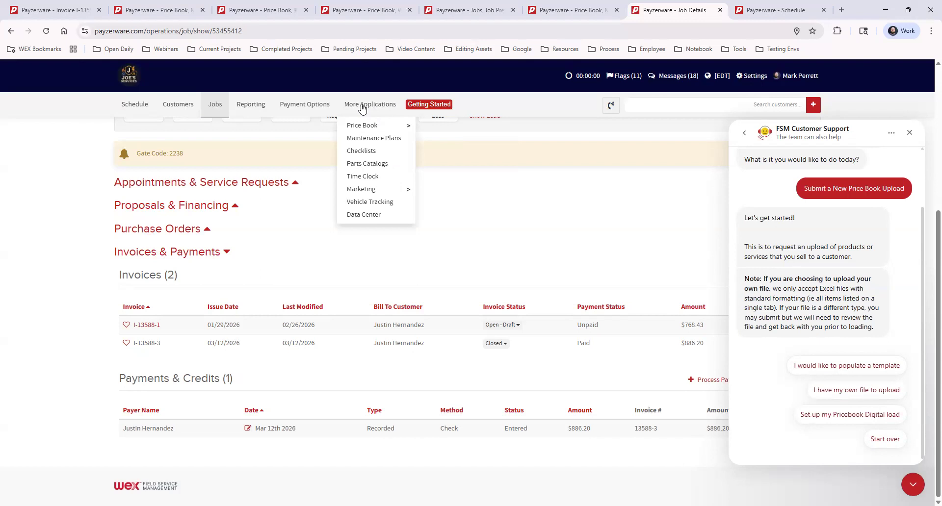
# Step: Look through the warranties, price book categories and My Price Book pages, and open the support chat there
pyautogui.click(339, 10)
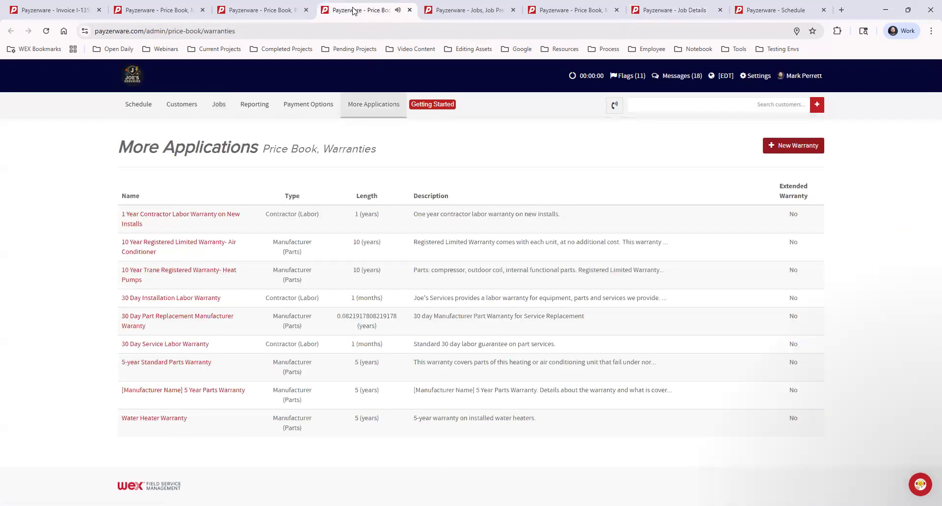
pyautogui.click(291, 14)
pyautogui.click(170, 10)
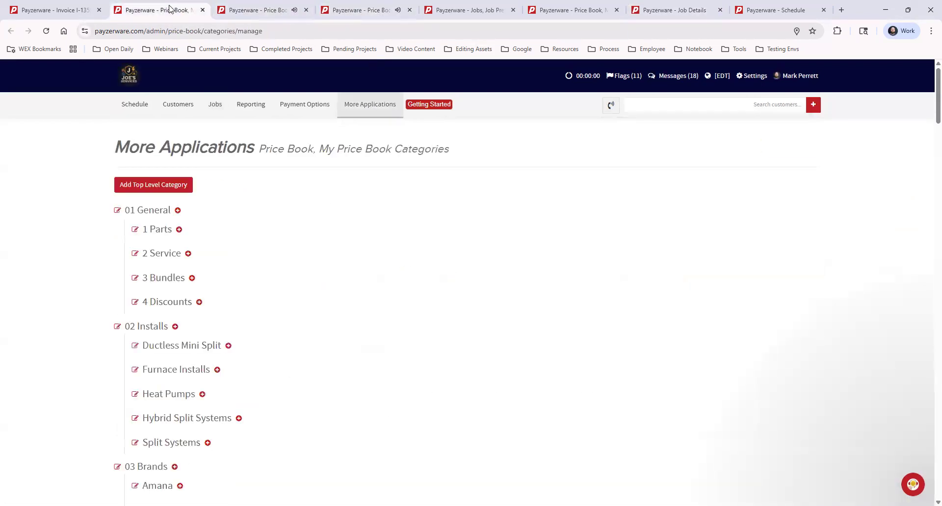
pyautogui.click(569, 9)
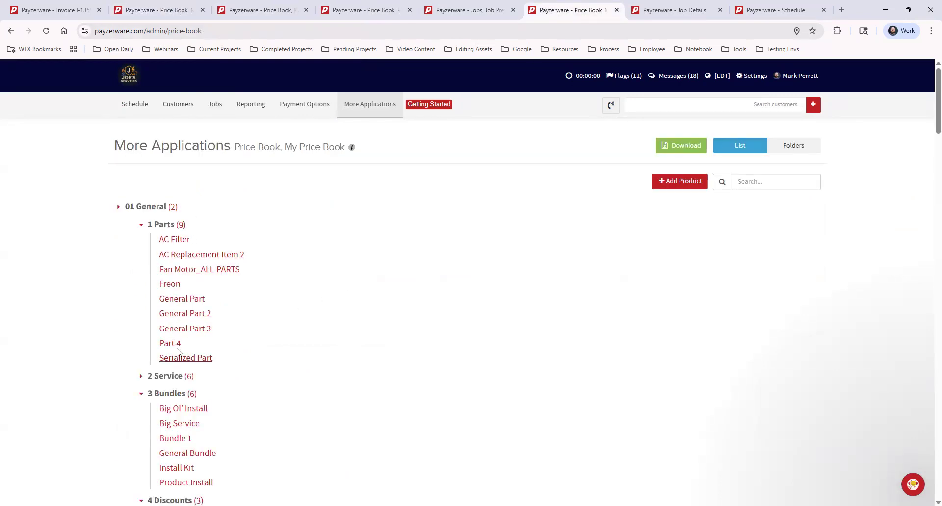
pyautogui.click(912, 484)
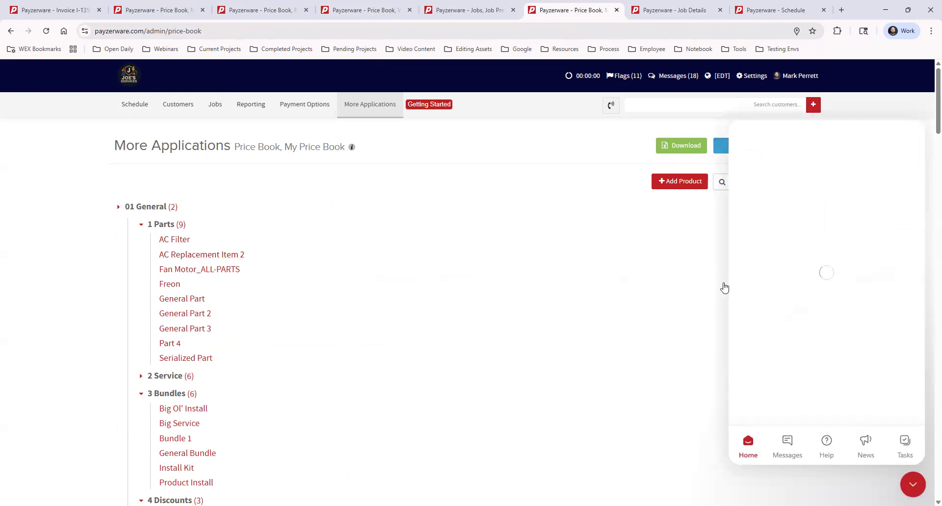
# Step: Return to the Price Book Example job, close the support chat and view the job summary
pyautogui.click(660, 6)
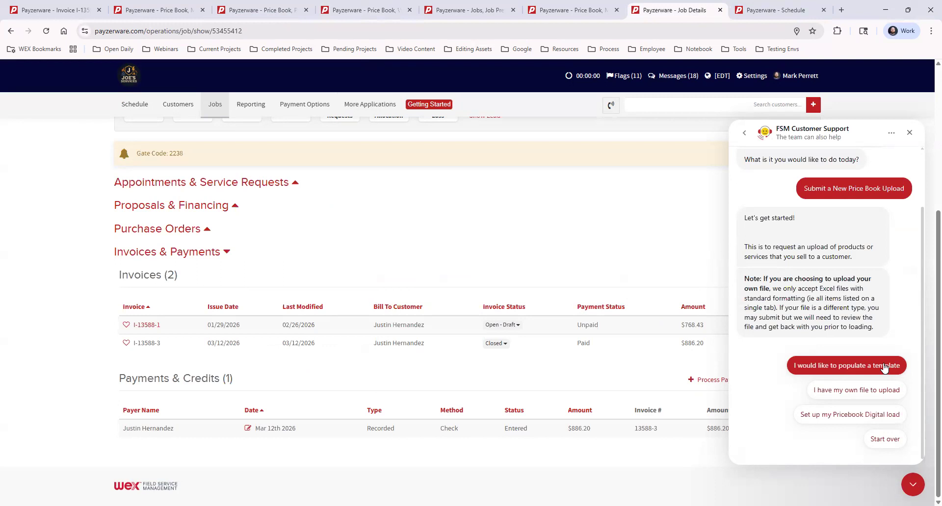
pyautogui.click(913, 488)
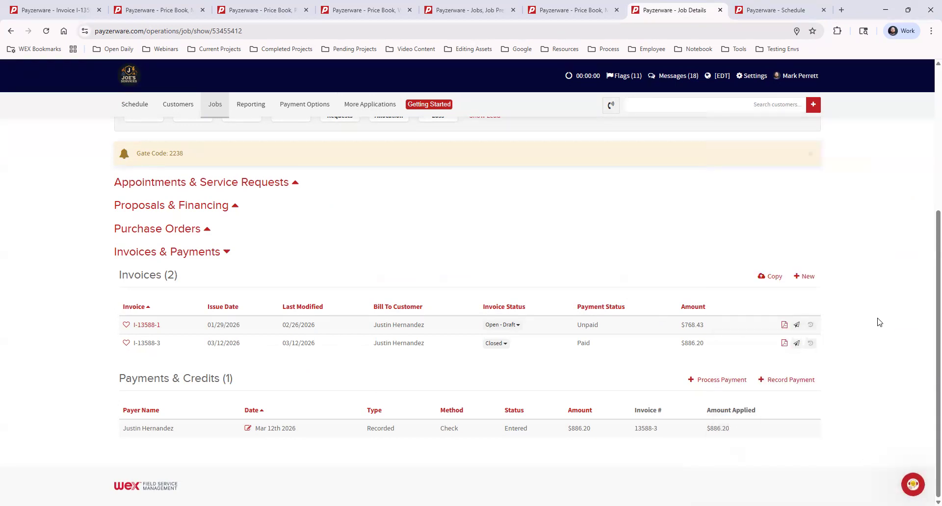
pyautogui.scroll(5, 846, 298)
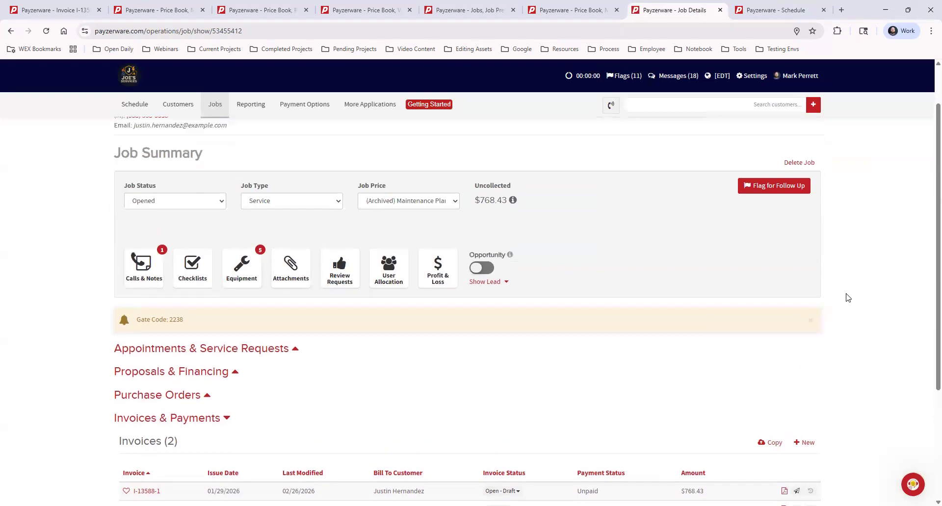